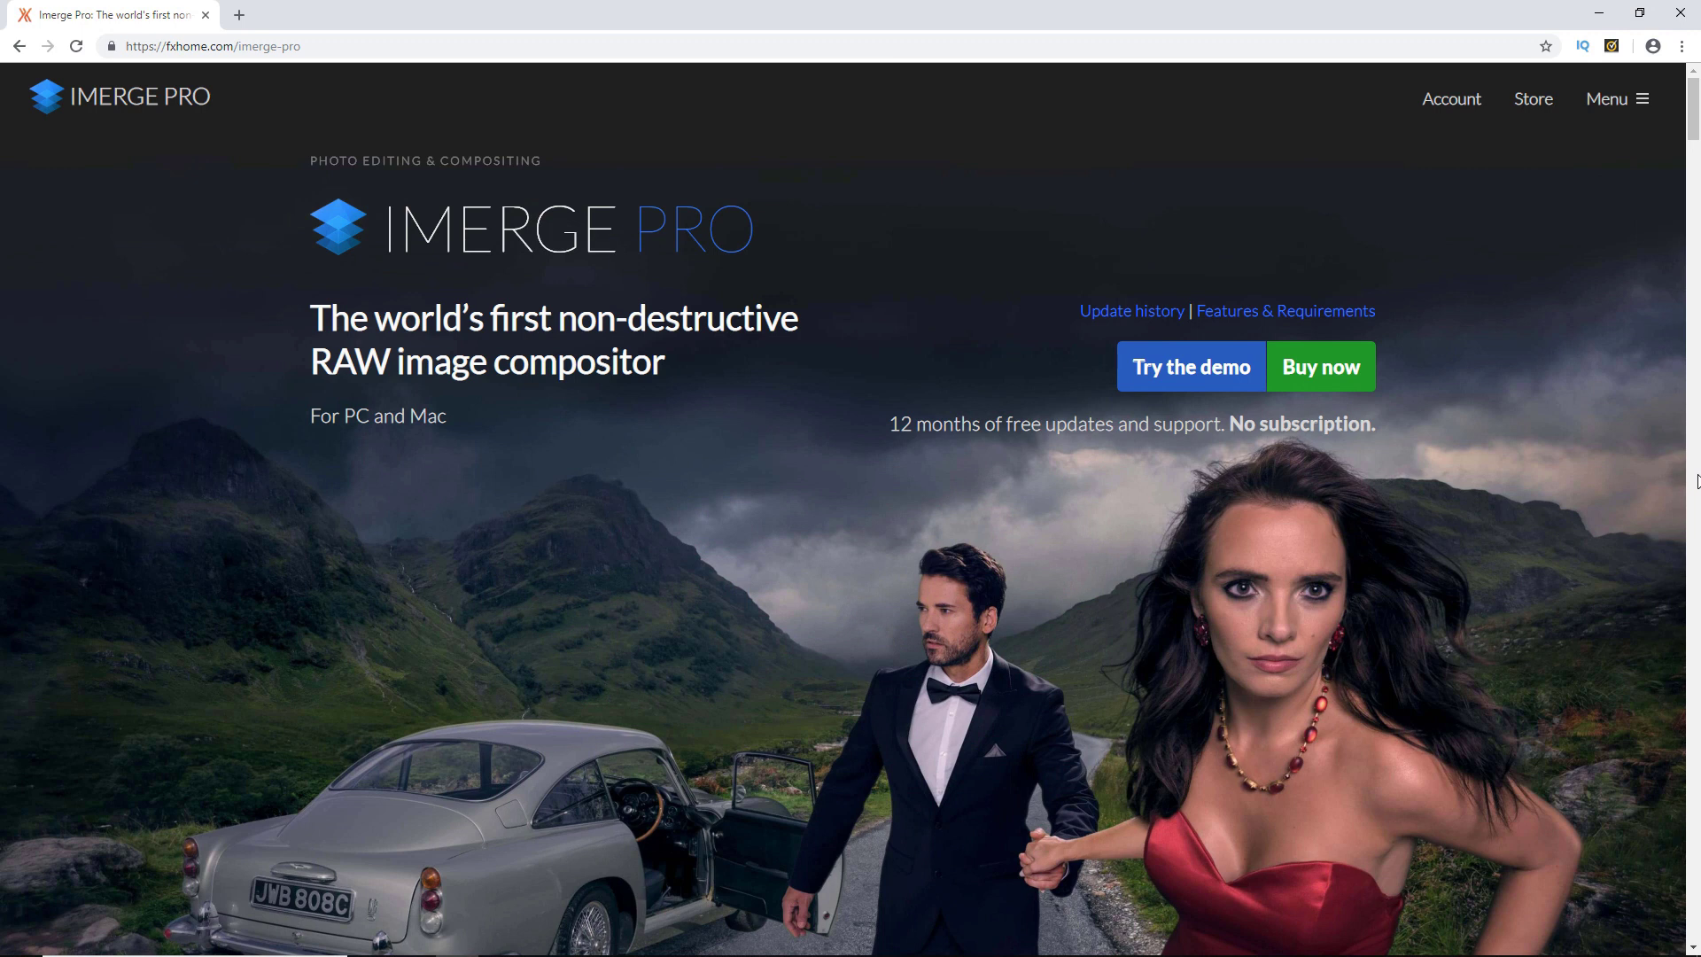
- Scroll down the fxhome Imerge Pro product page to the van before/after sample
scroll(1696, 481, "down", 1)
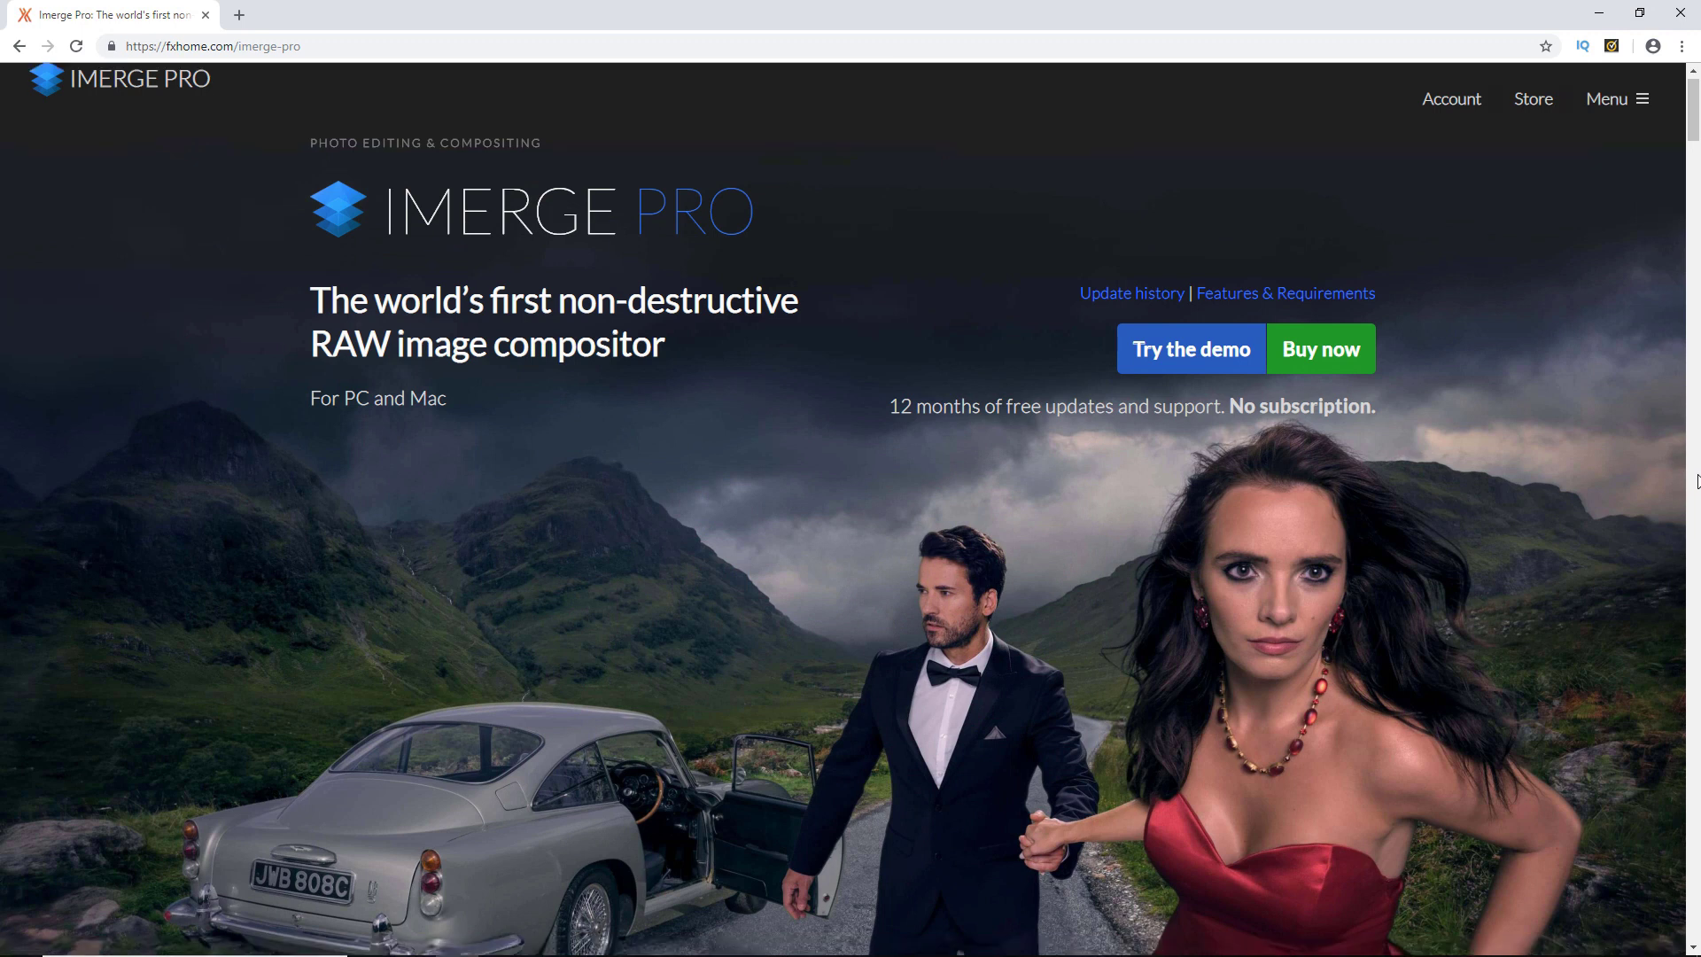
scroll(1697, 481, "up", 1)
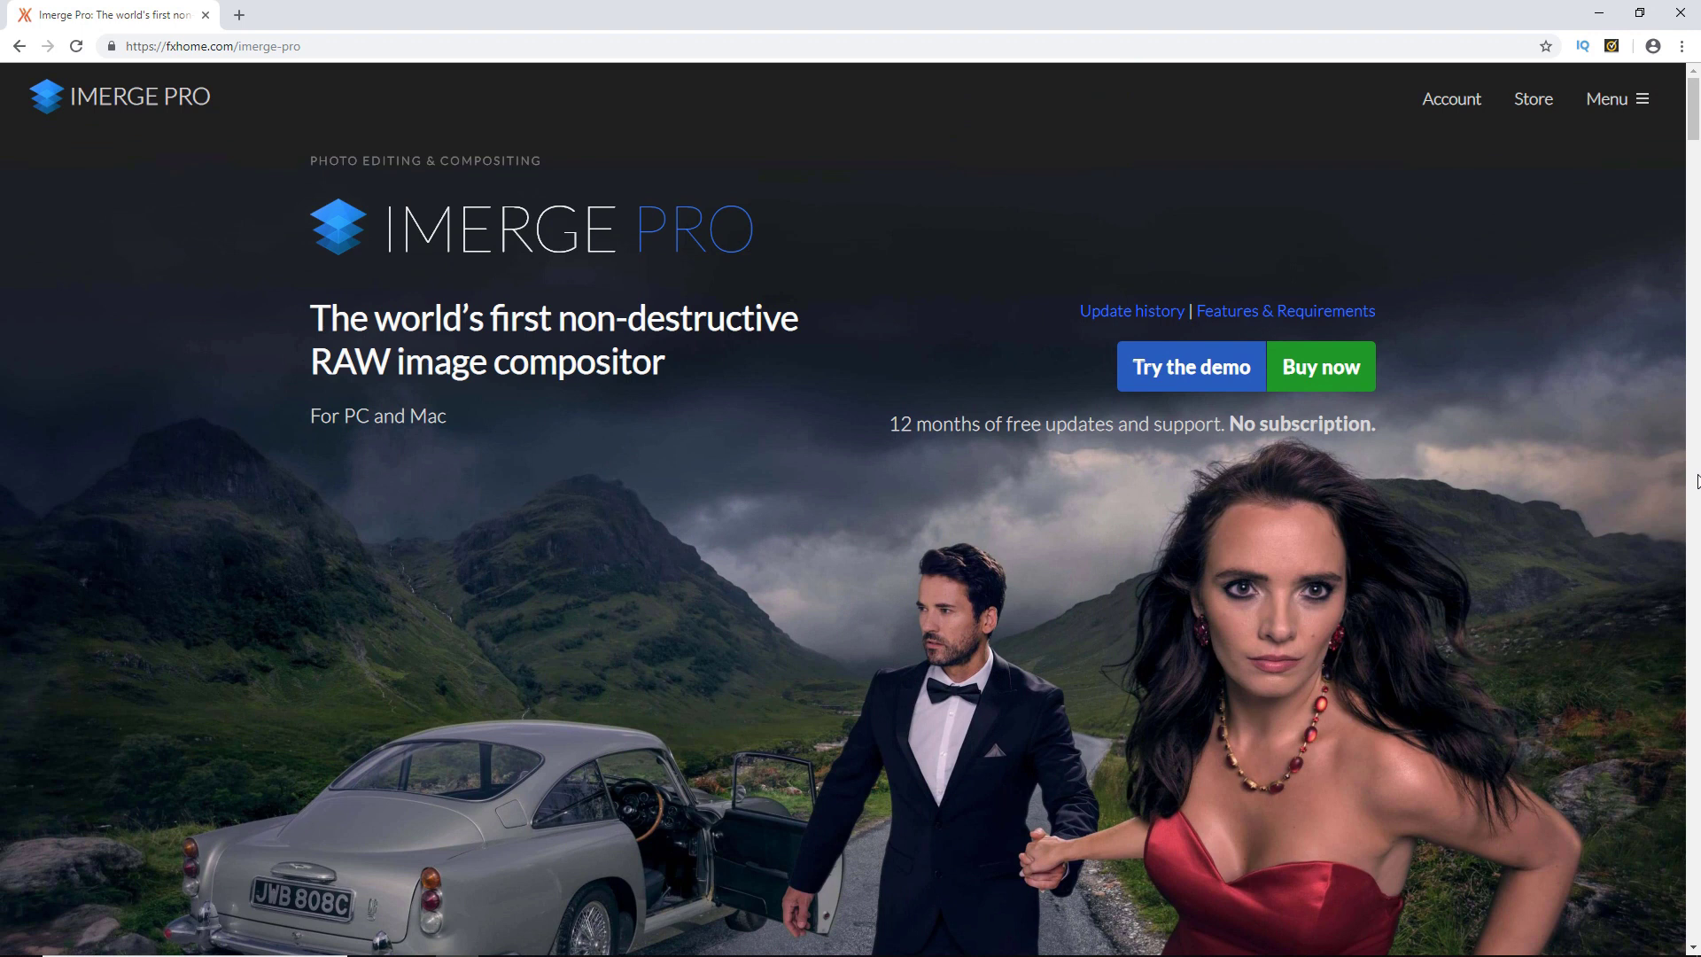
scroll(1696, 481, "down", 7)
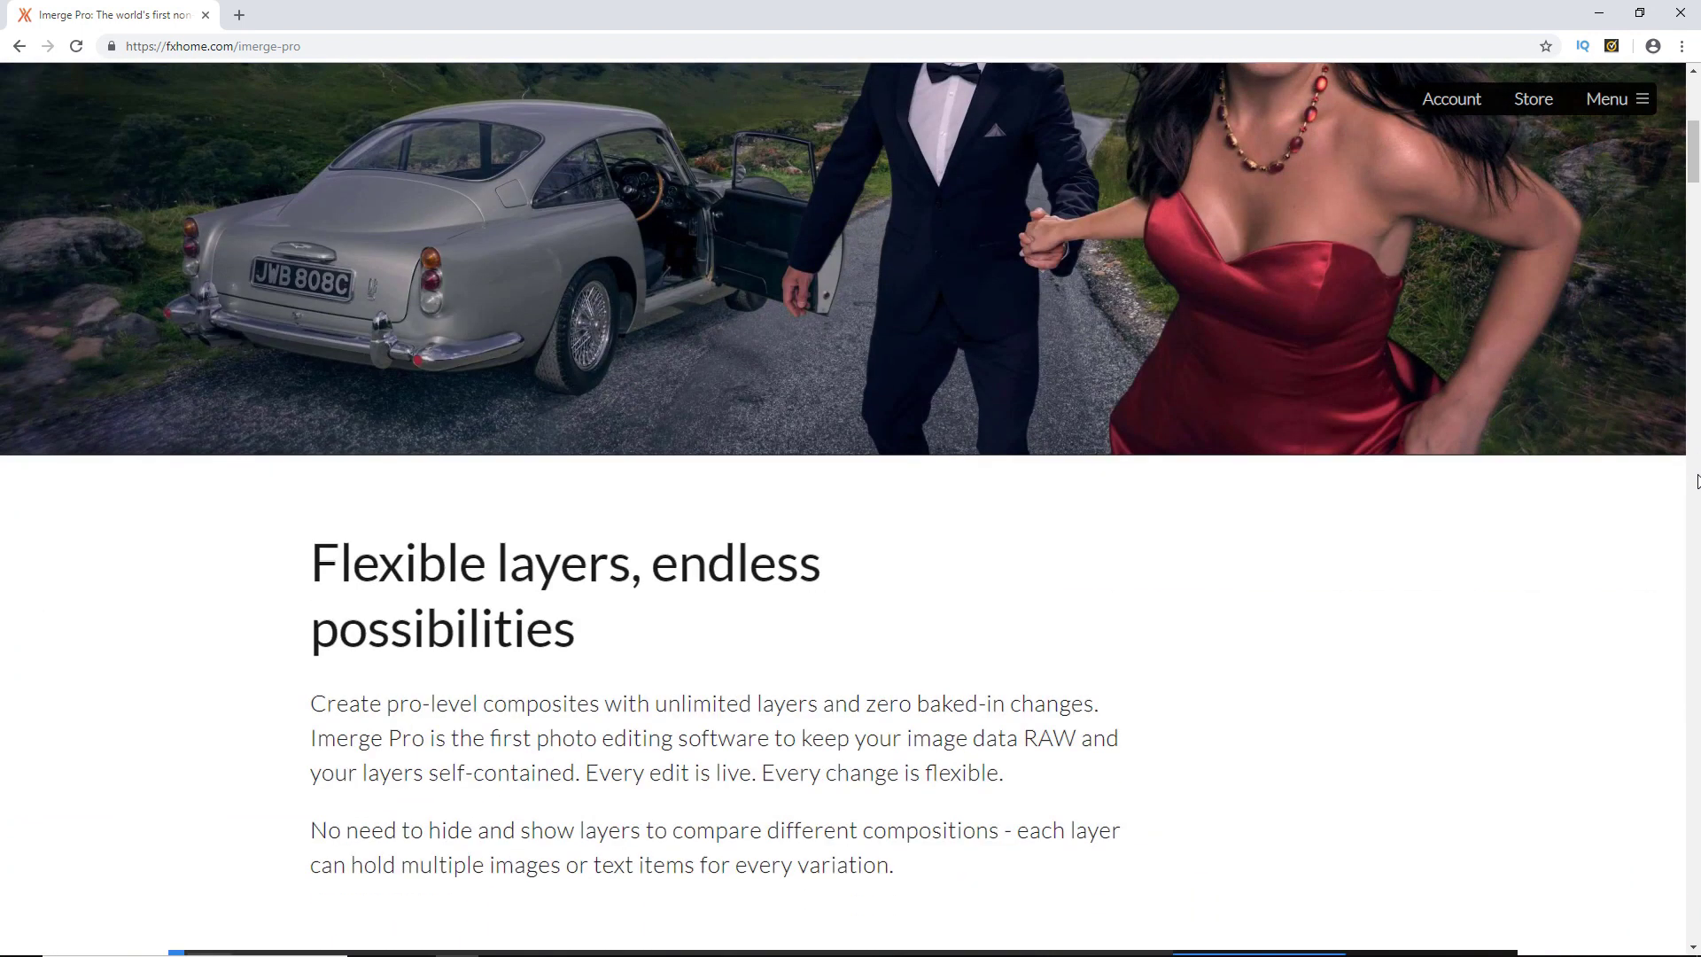
scroll(1696, 480, "down", 5)
scroll(1696, 481, "down", 4)
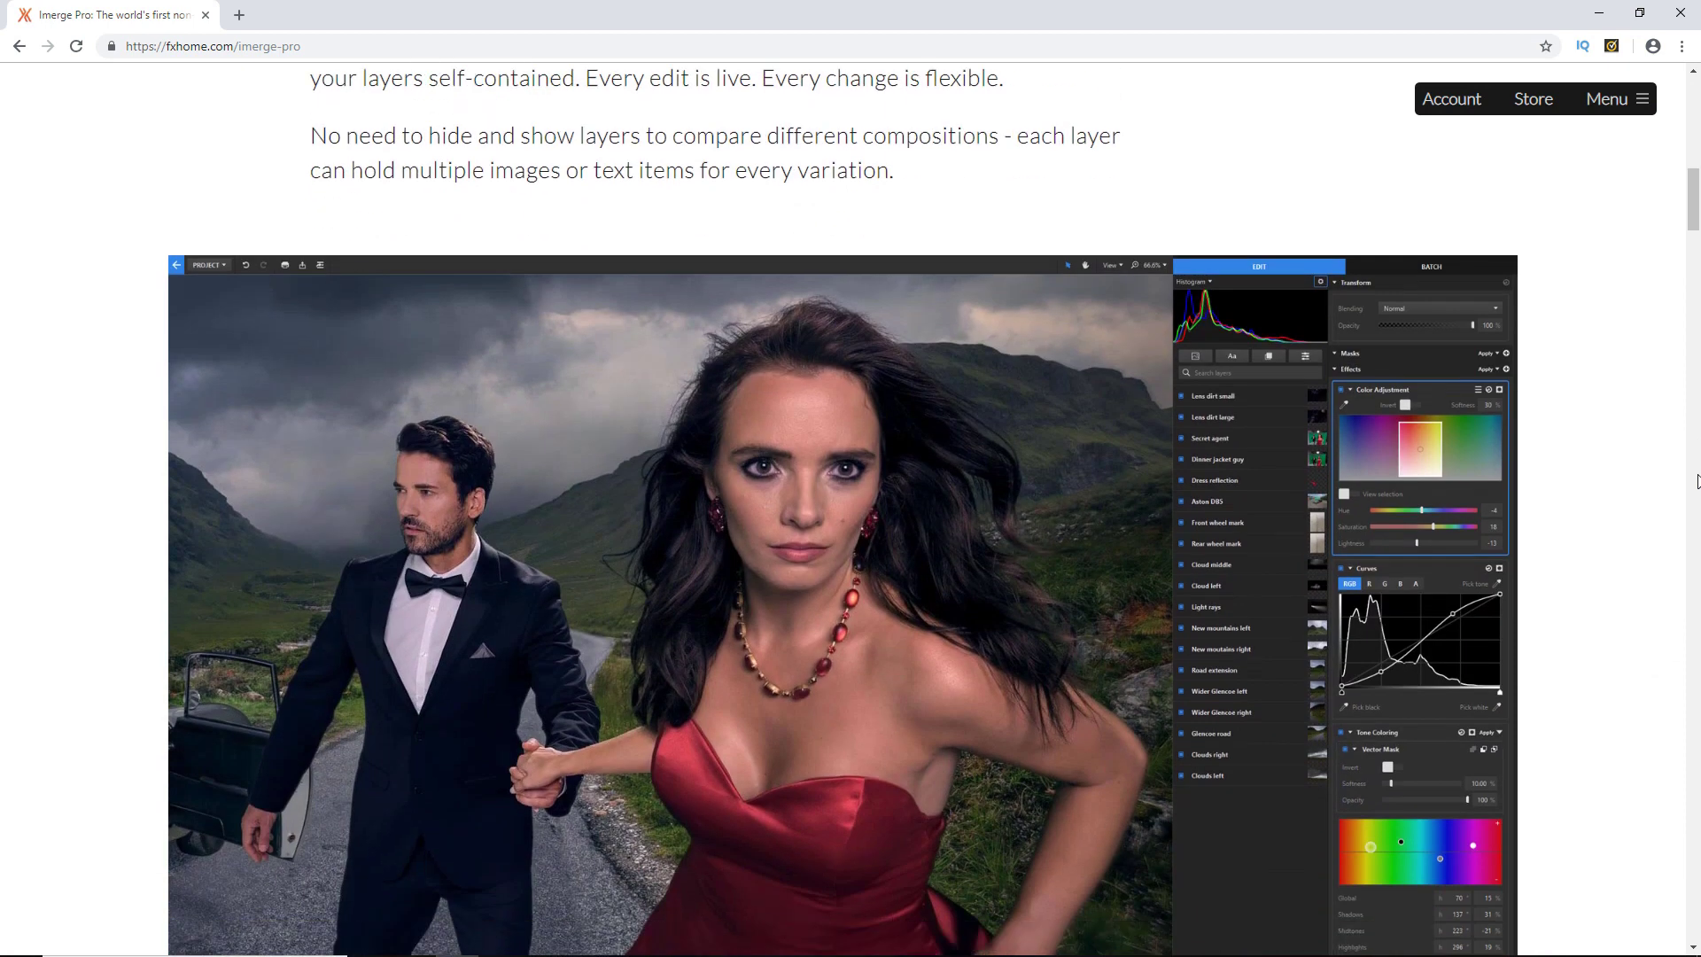
scroll(1696, 481, "down", 2)
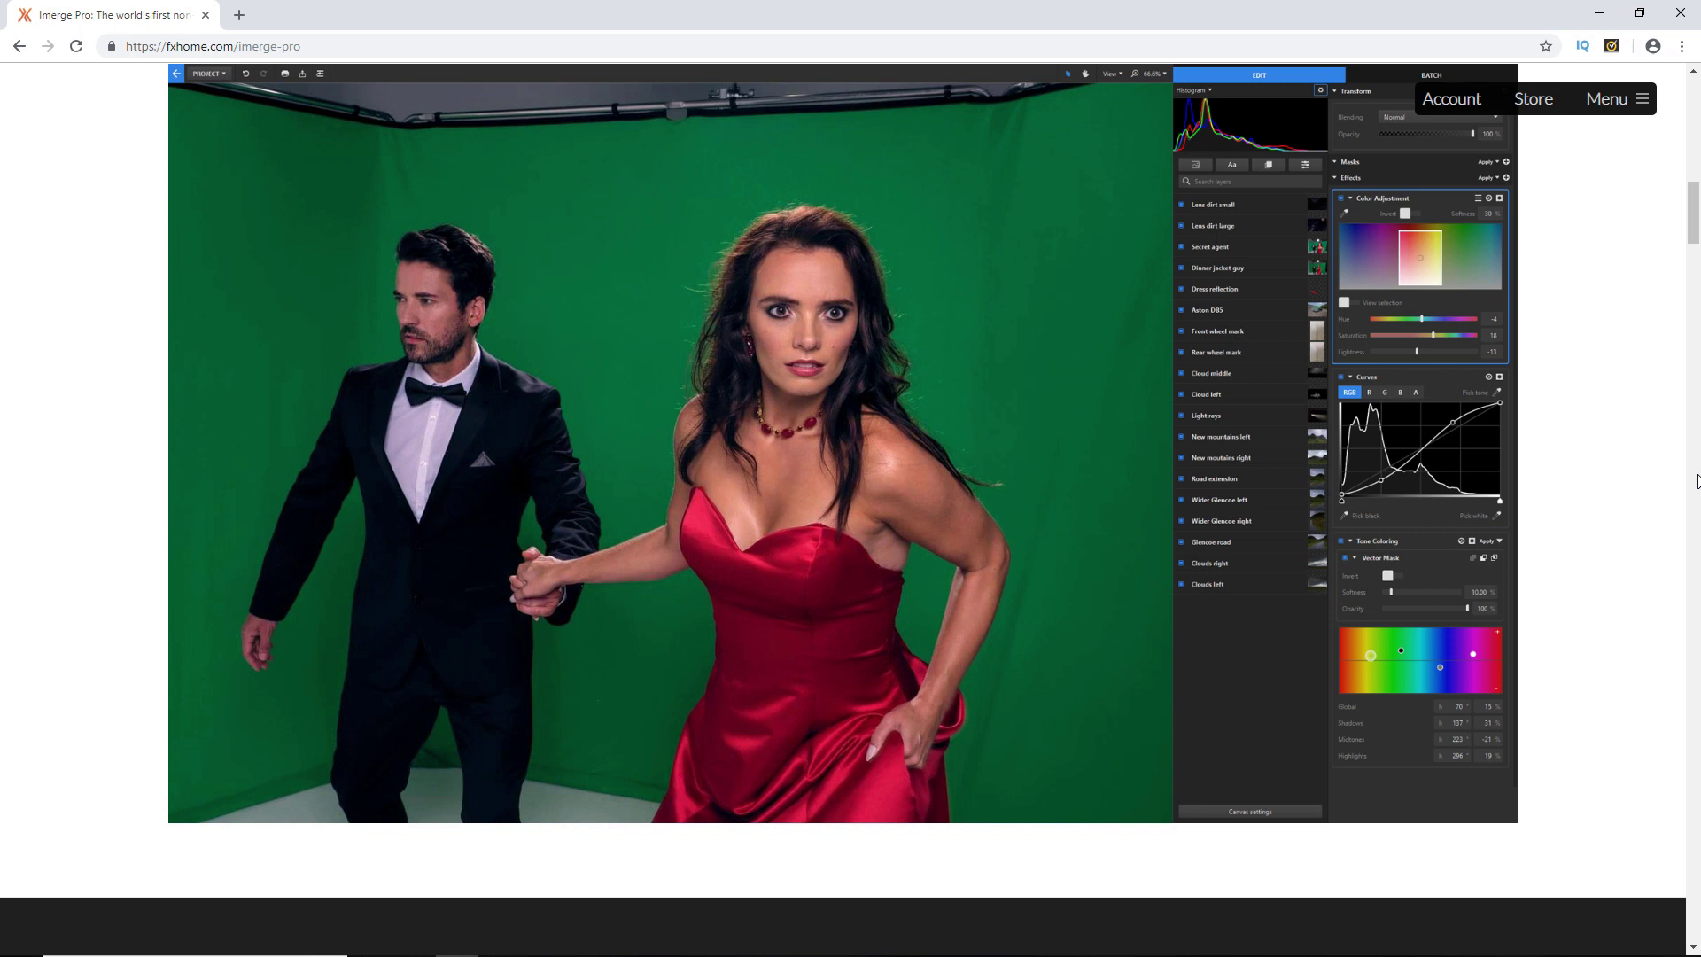
scroll(1697, 481, "down", 10)
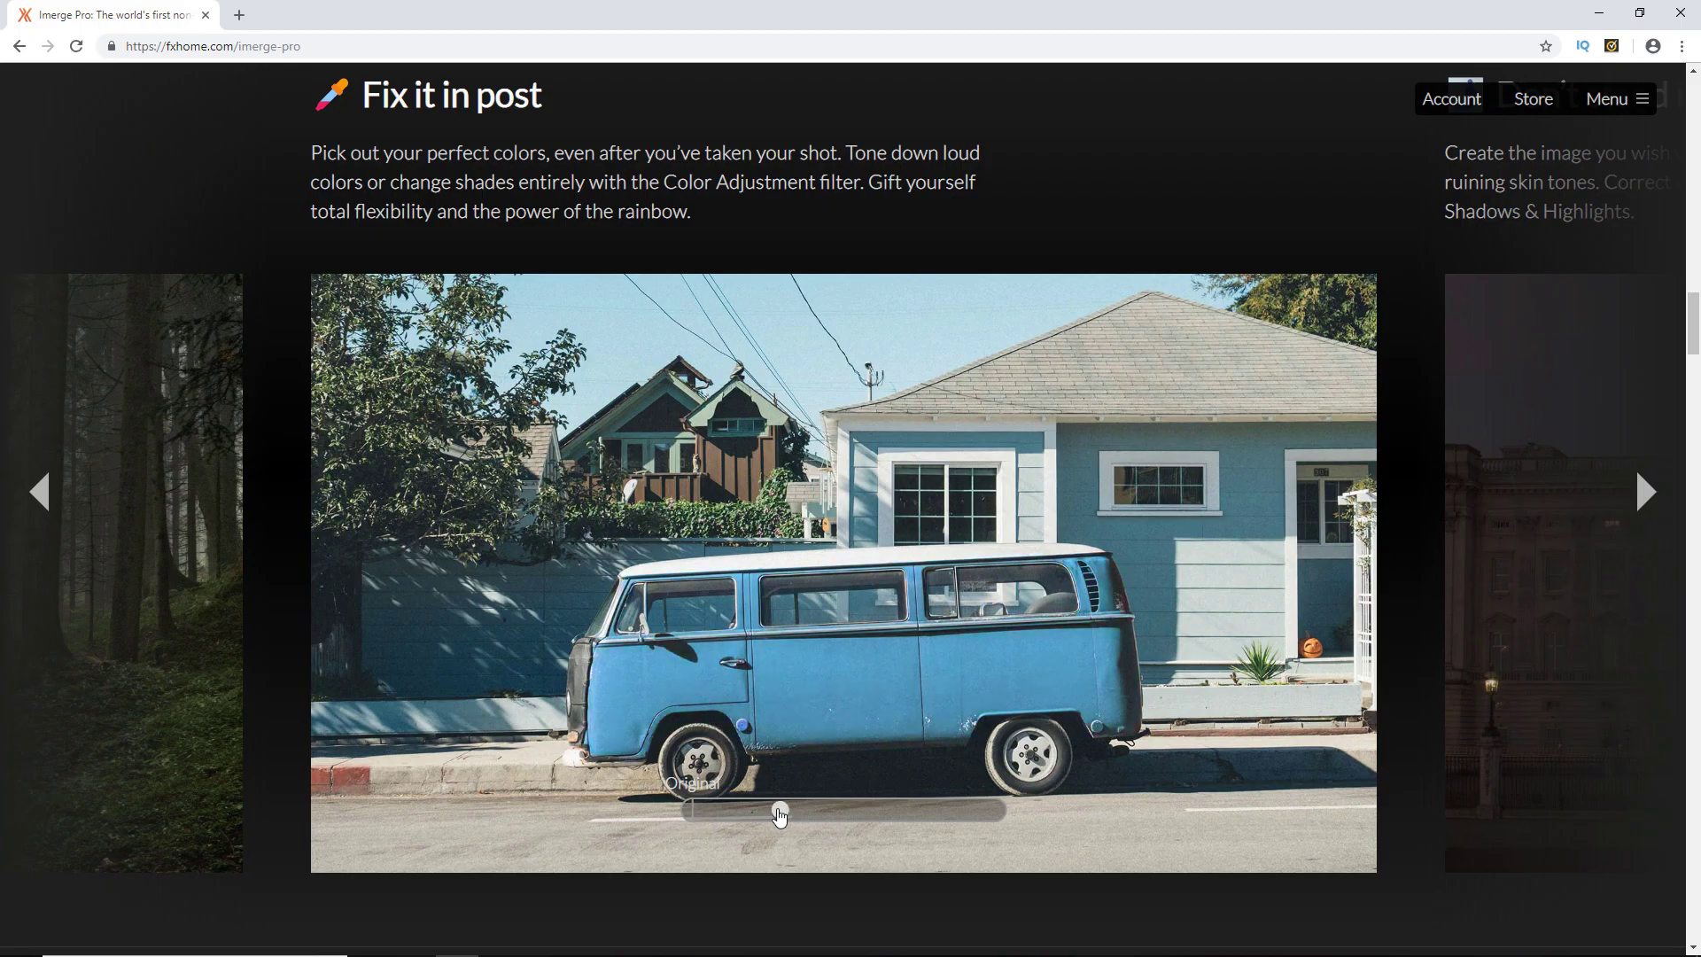
- Slide the van sample's before/after divider to reveal the recoloured van, then continue toward the filter list
left_click_drag(779, 815, 917, 809)
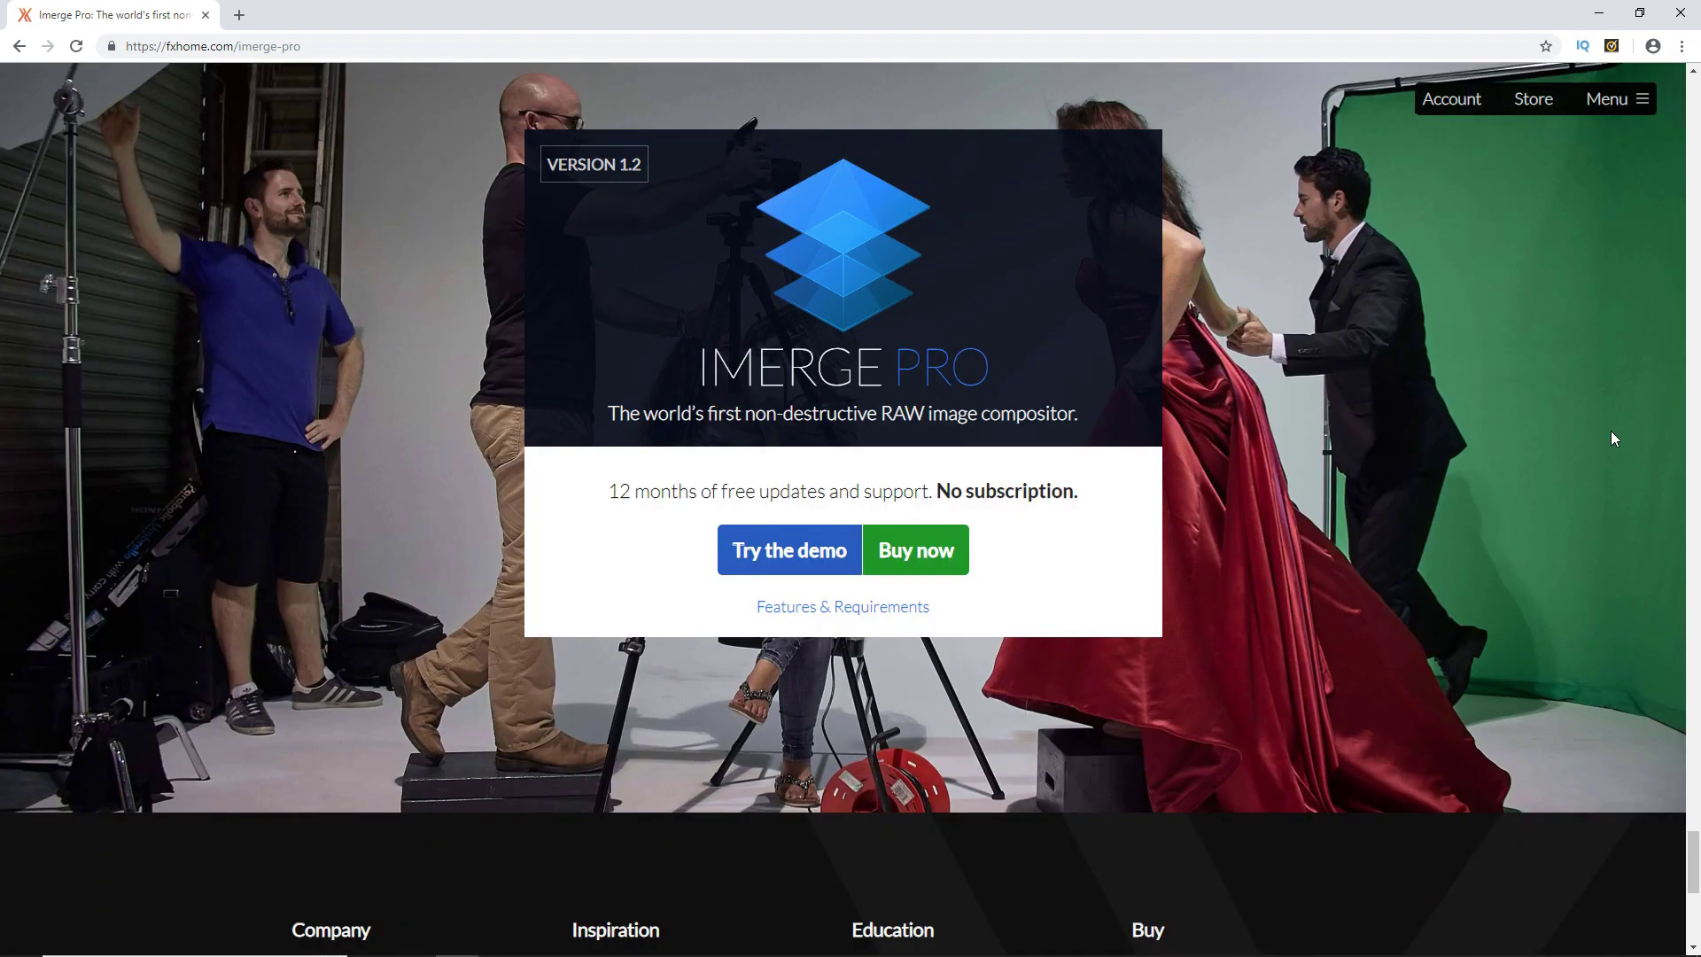
scroll(1611, 430, "up", 1)
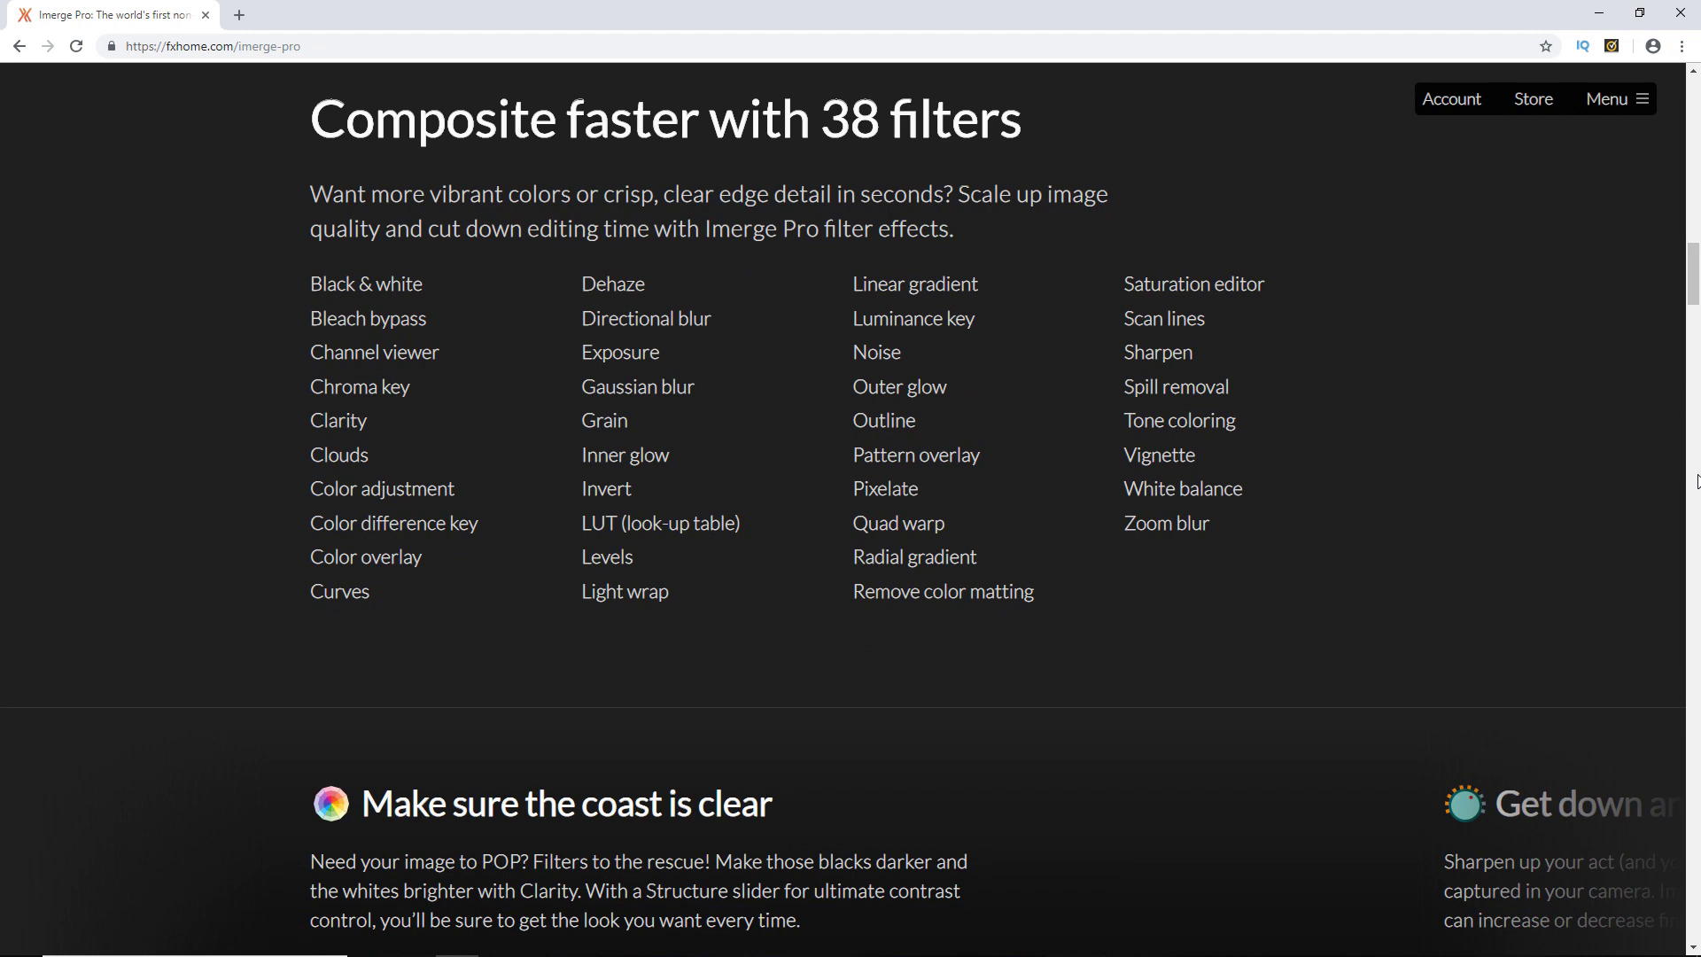
scroll(1697, 481, "down", 3)
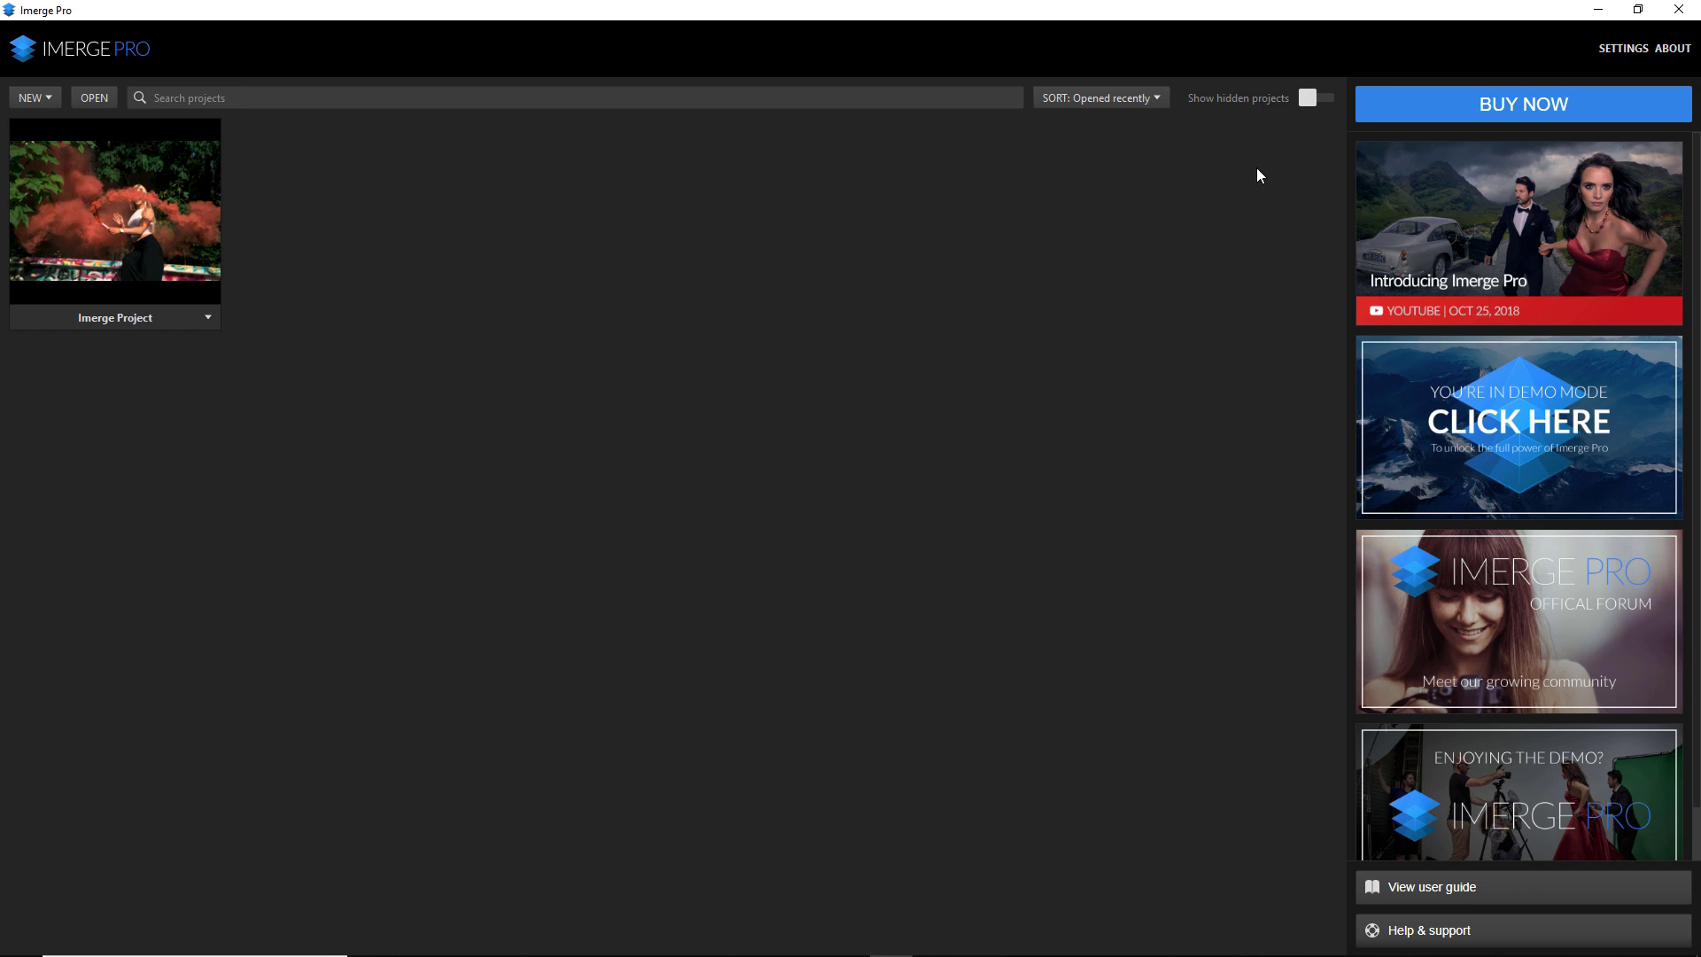
- Check the SORT and NEW dropdowns without changing anything, then bring up the Load project dialog
left_click(1153, 101)
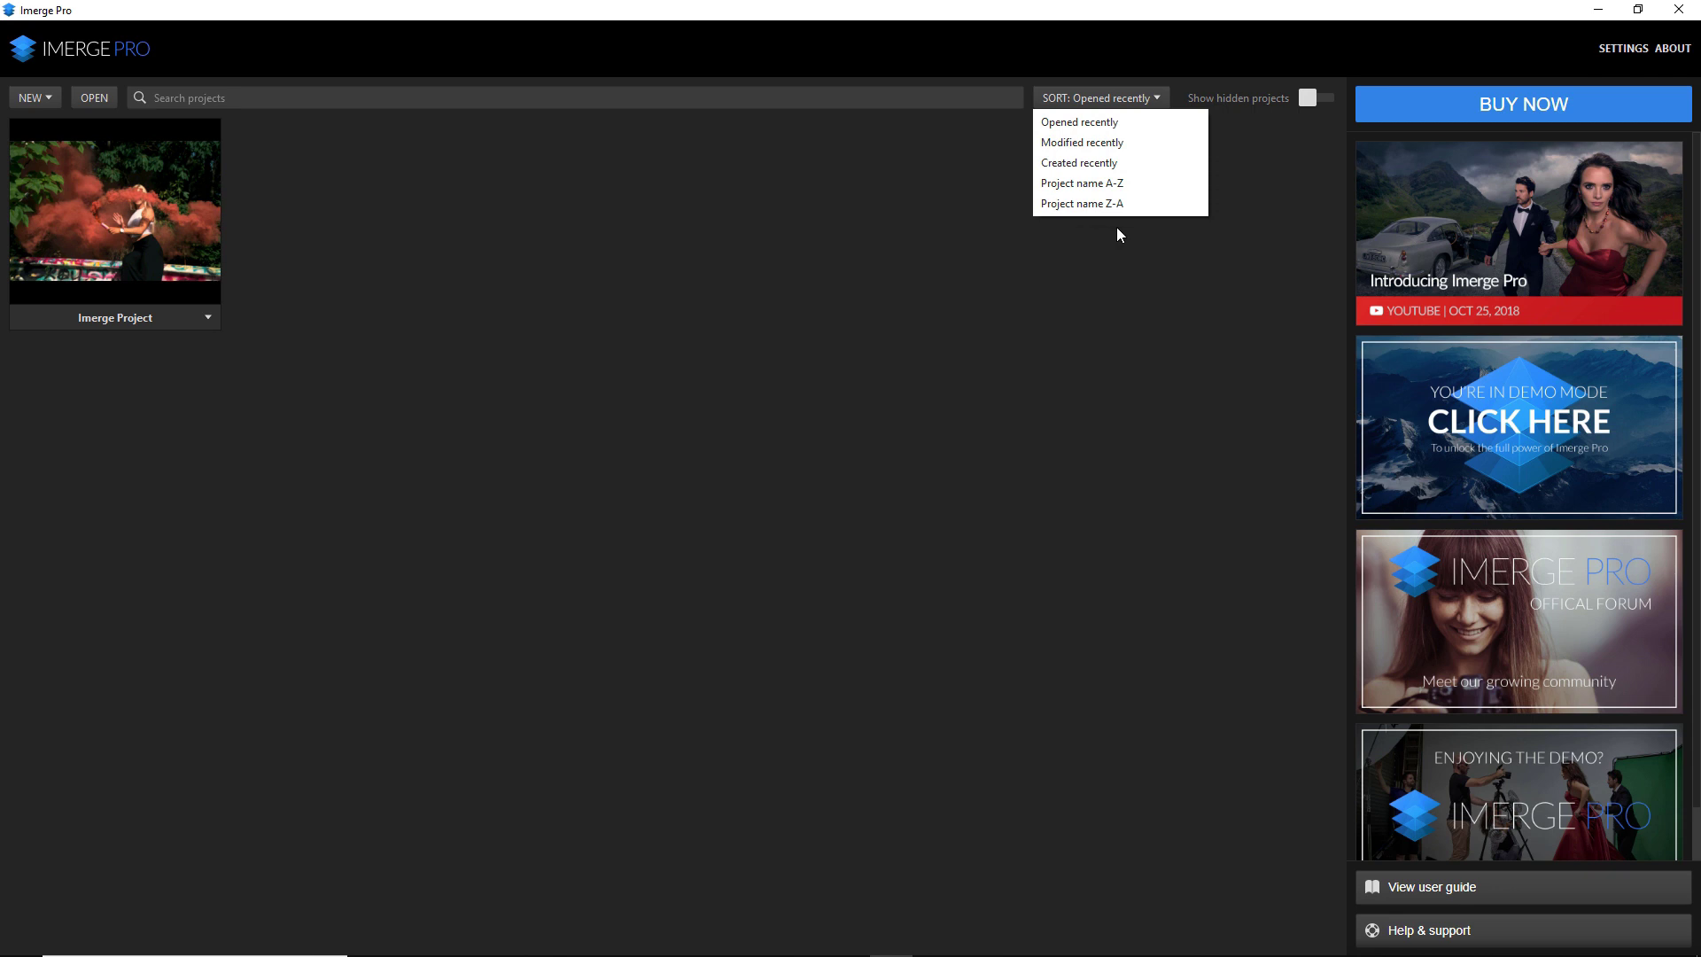
left_click(1151, 328)
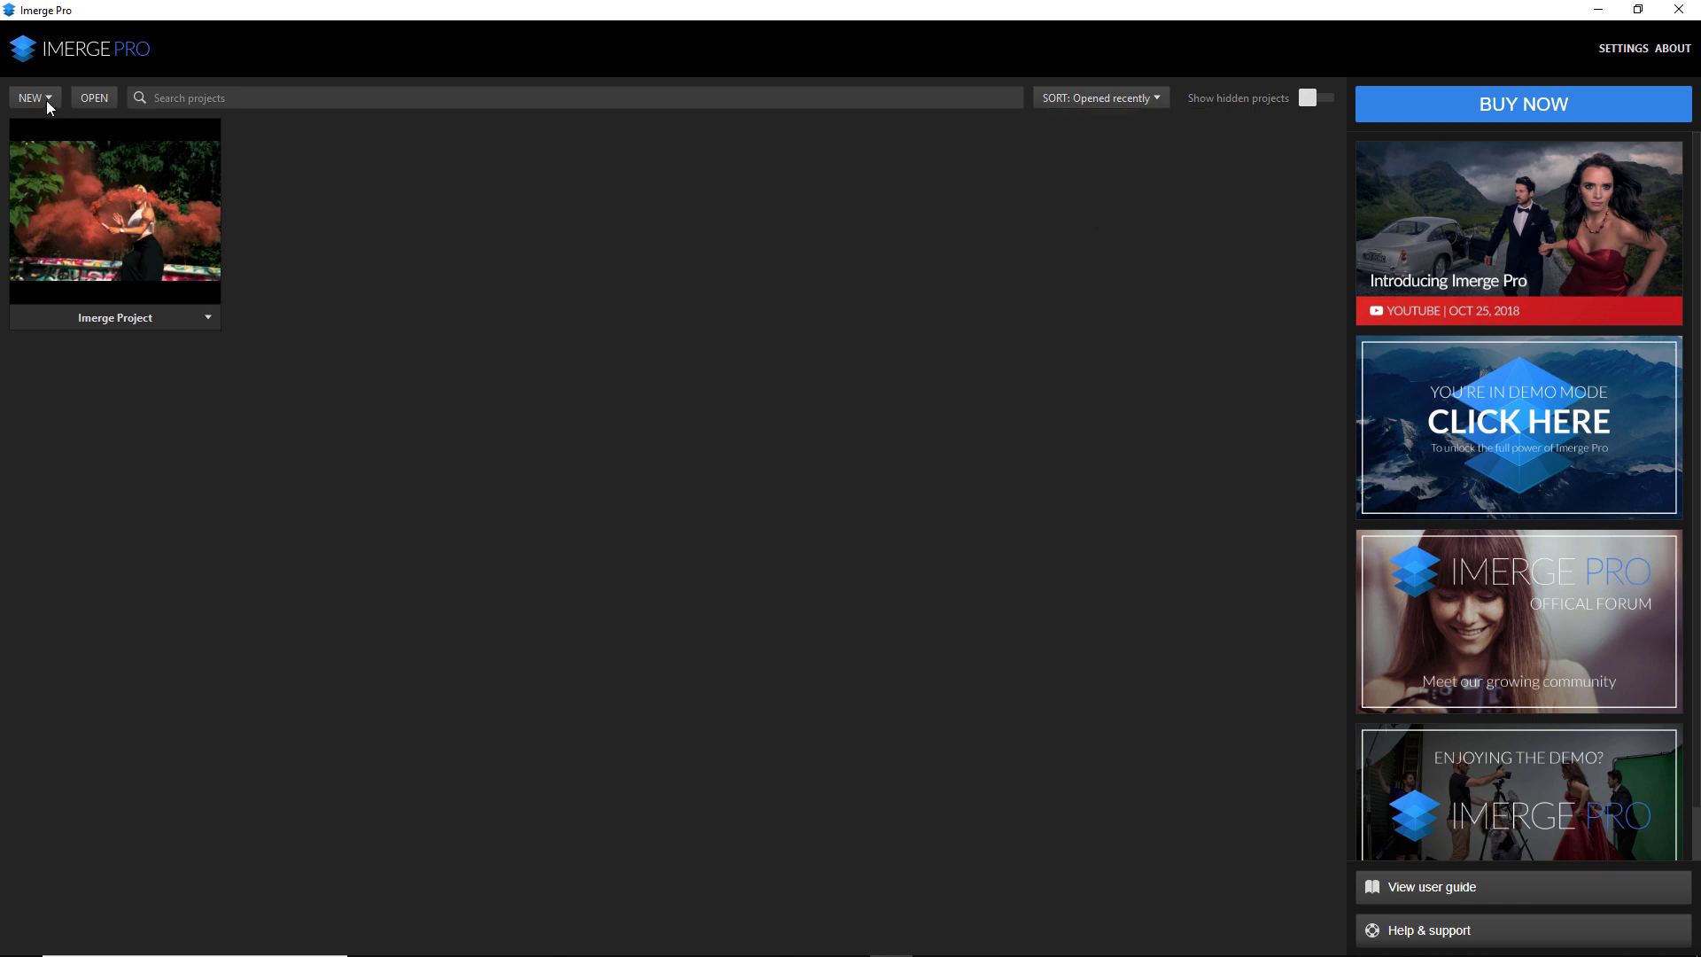
left_click(58, 96)
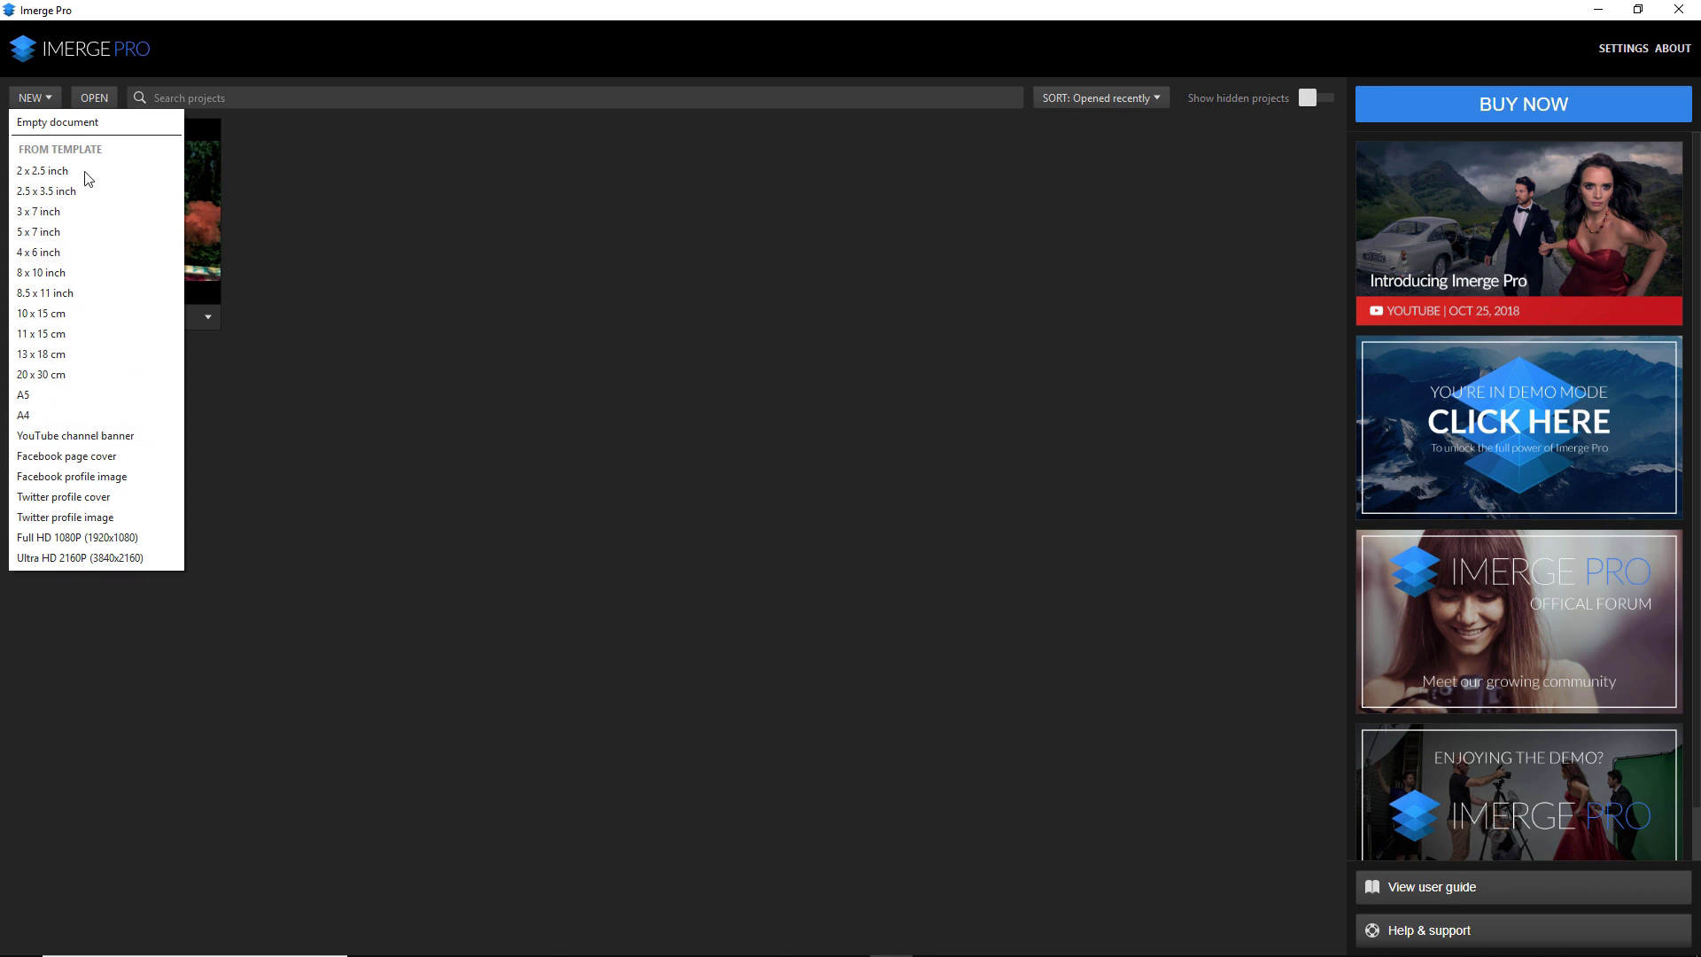
left_click(131, 114)
left_click(95, 98)
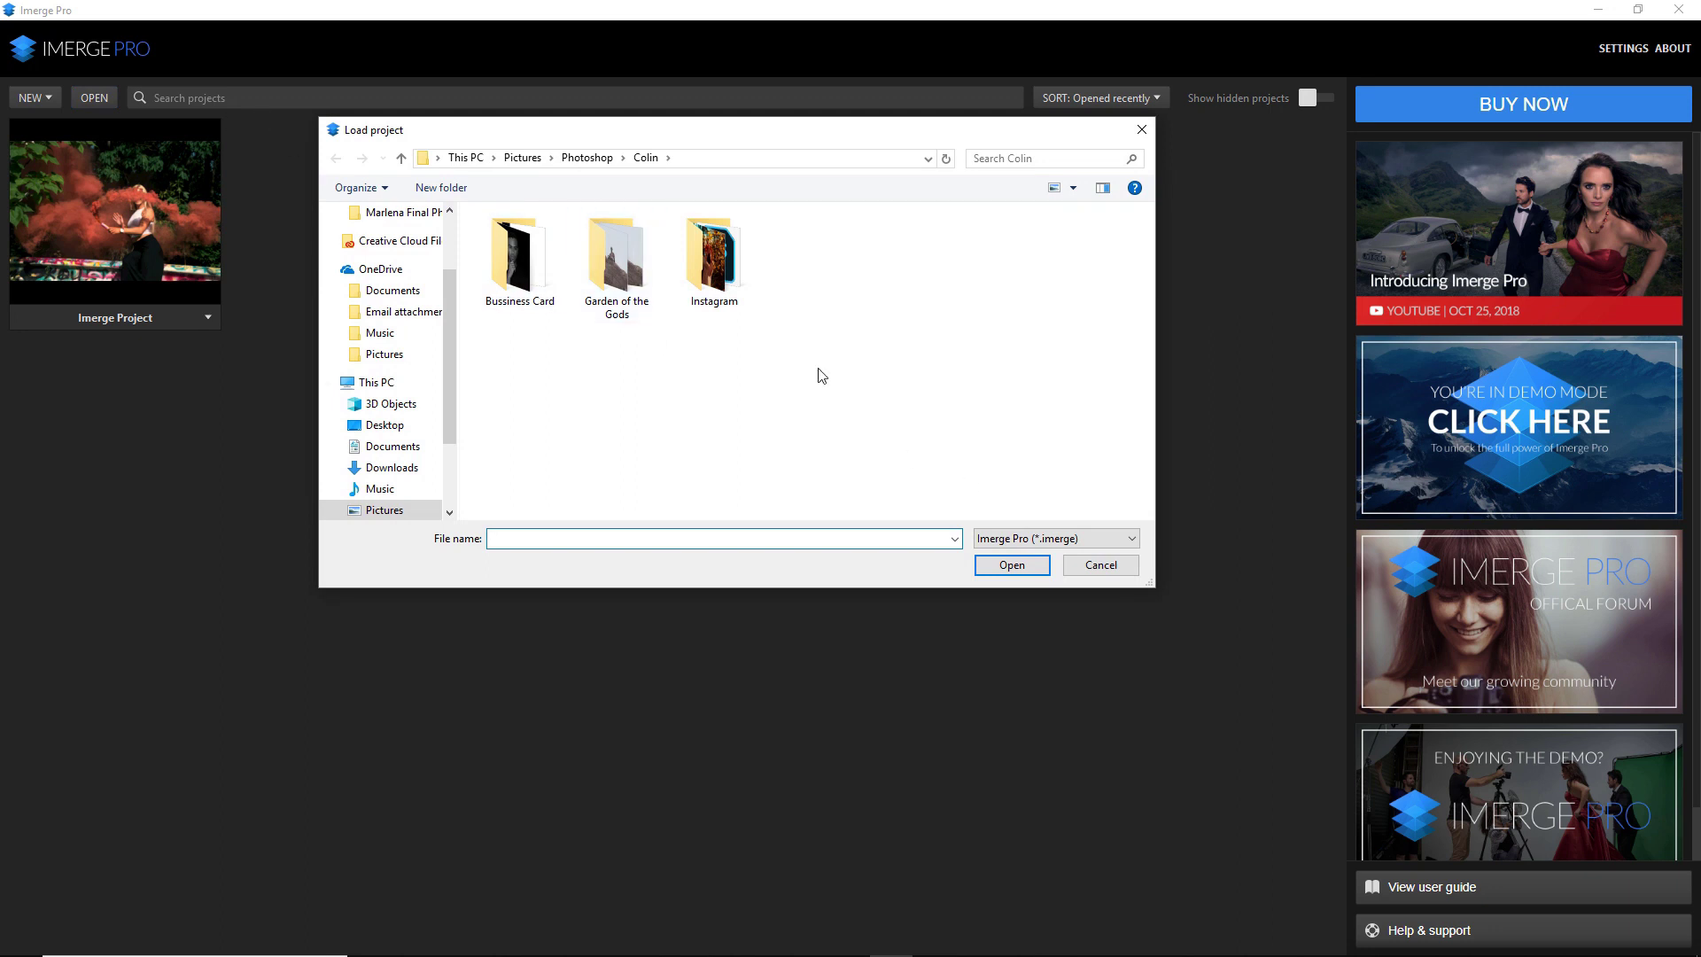
- Check the loadable file types and the Instagram folder, then close Load project without opening anything
left_click(1083, 541)
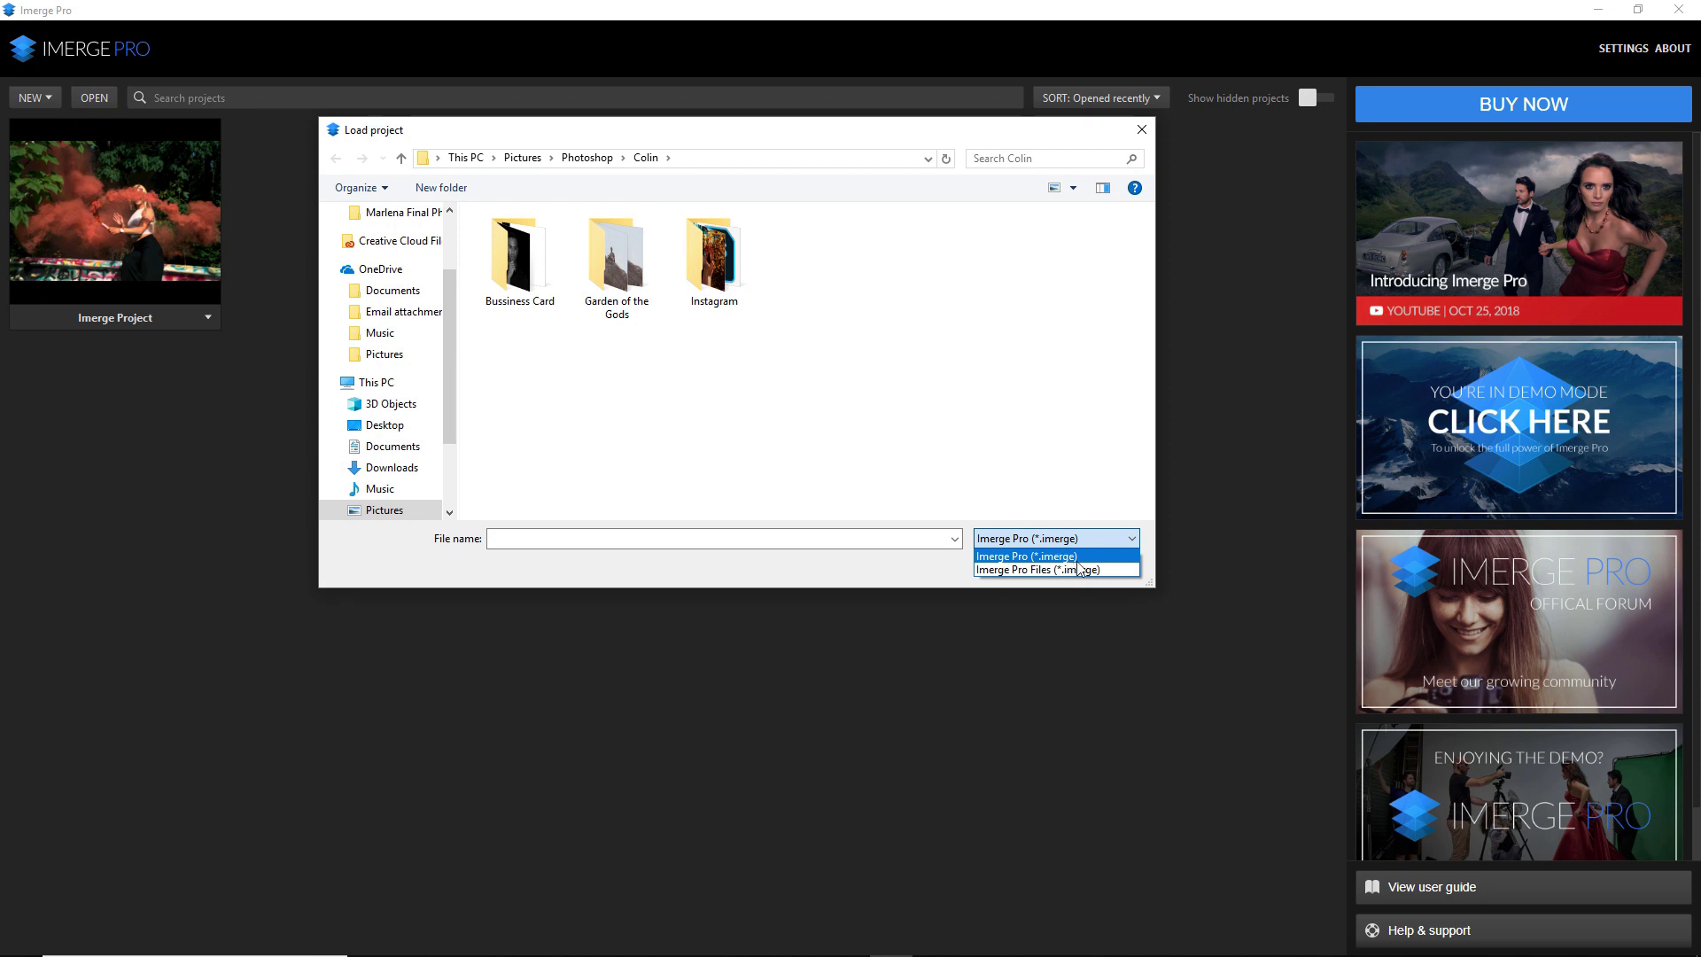
left_click(731, 276)
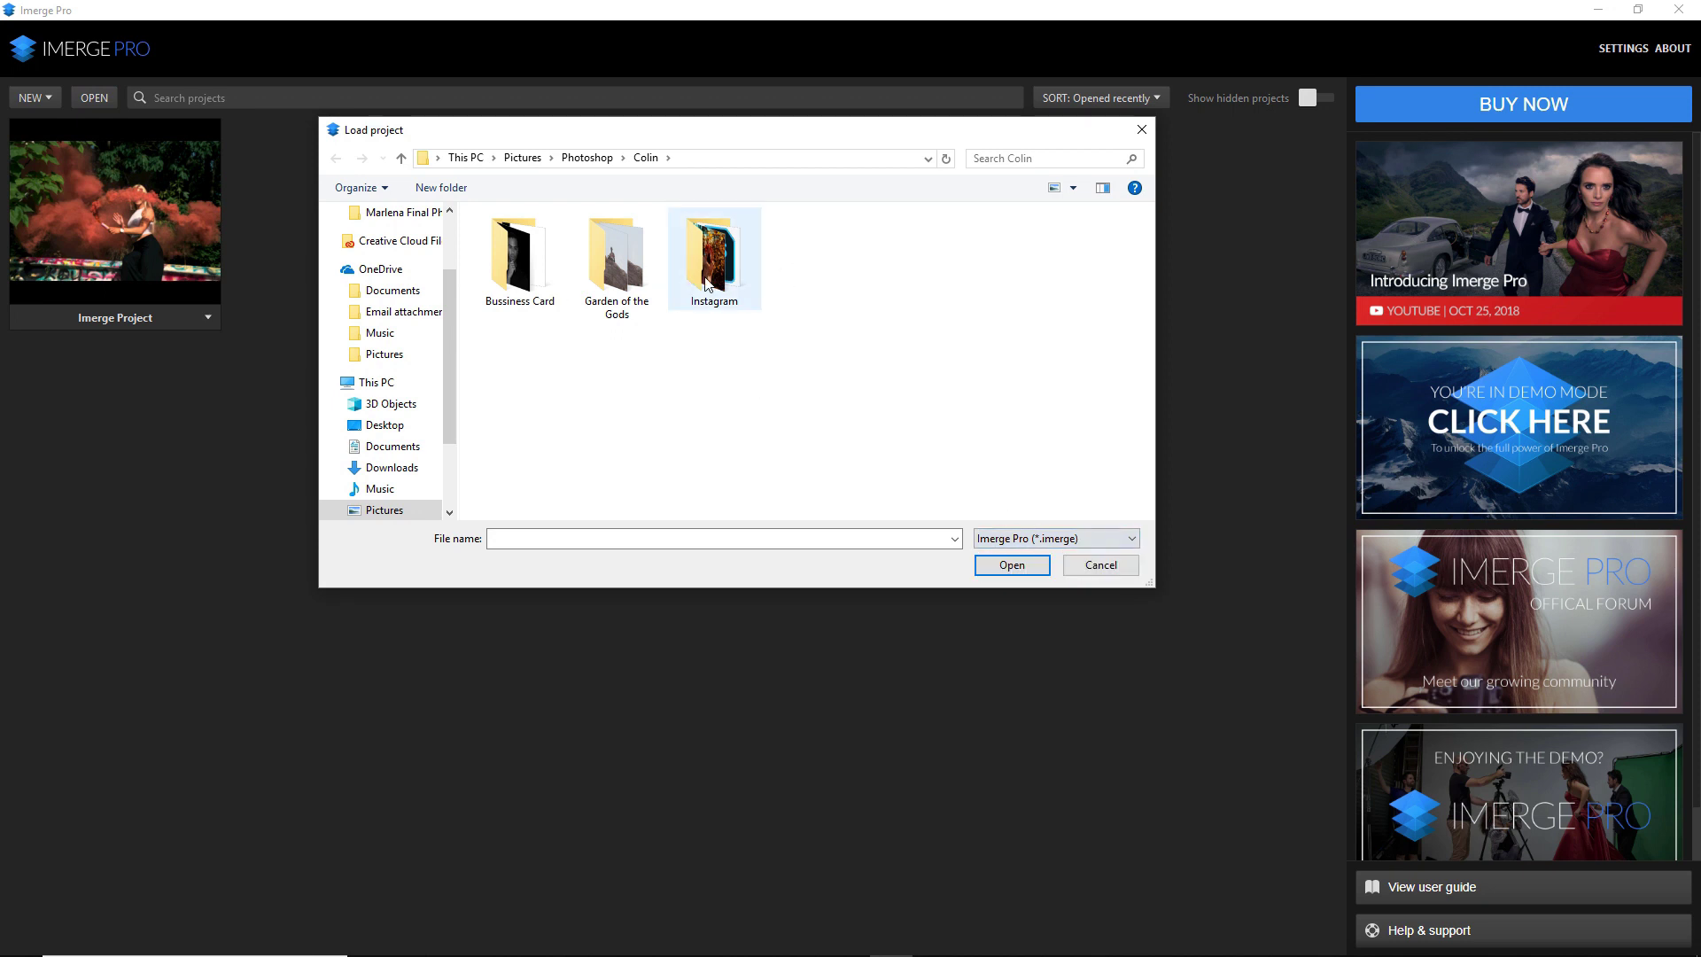
double_click(724, 259)
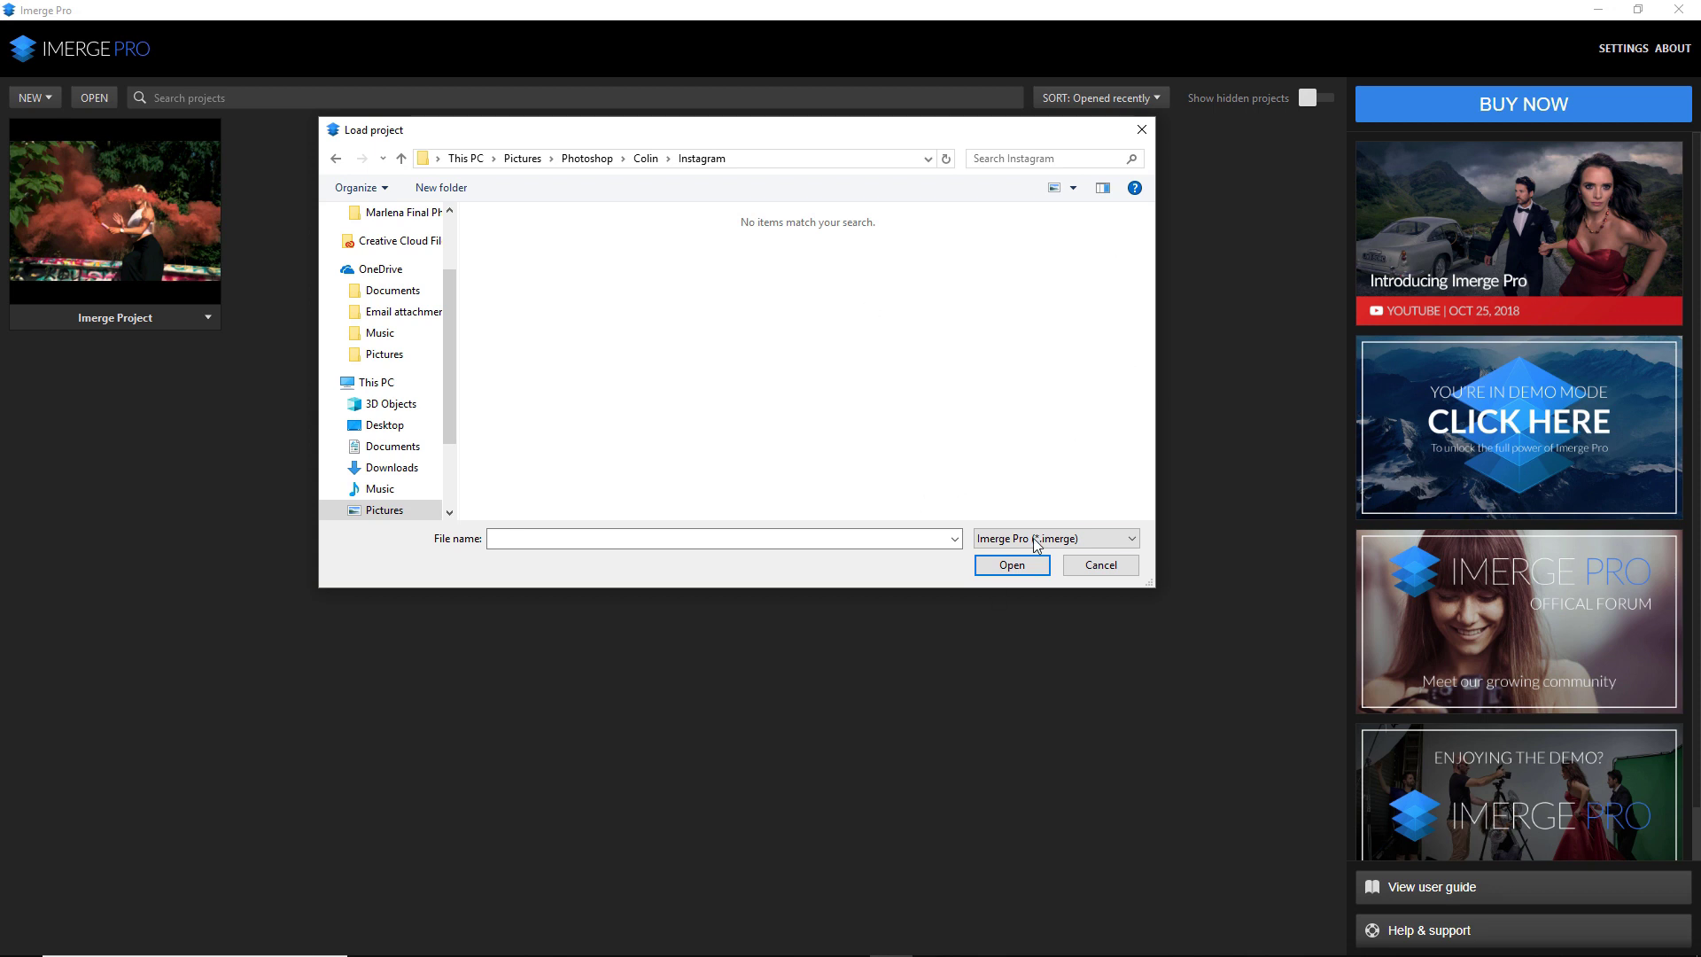
left_click(1142, 130)
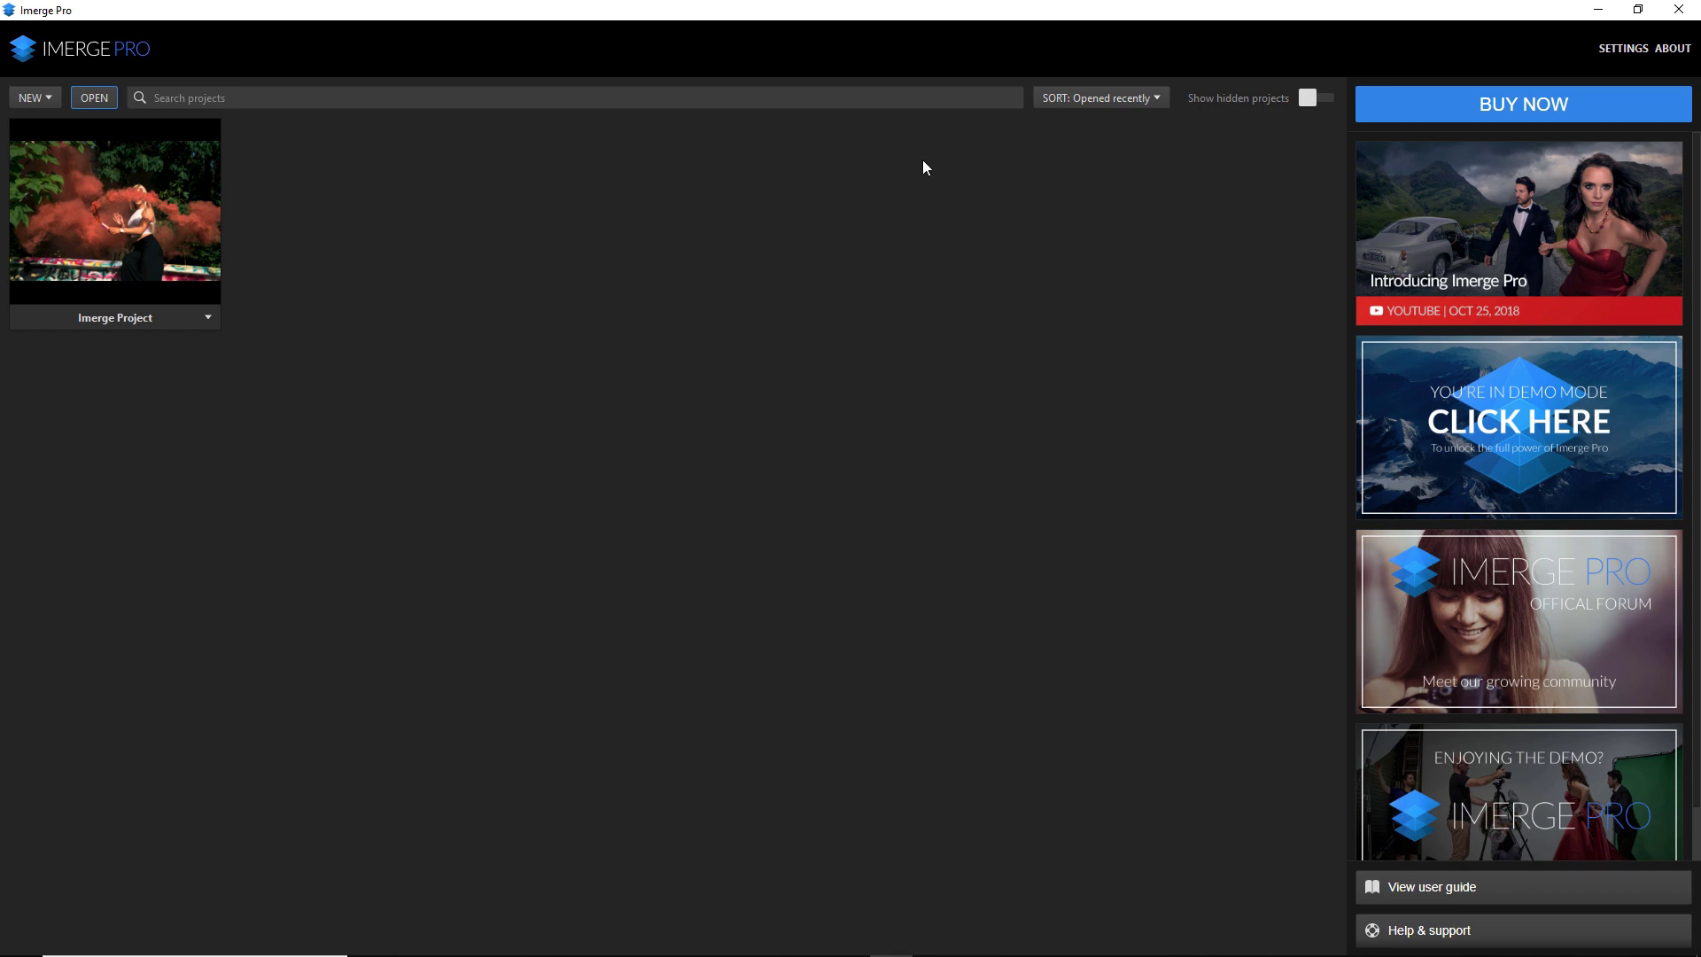
left_click(43, 96)
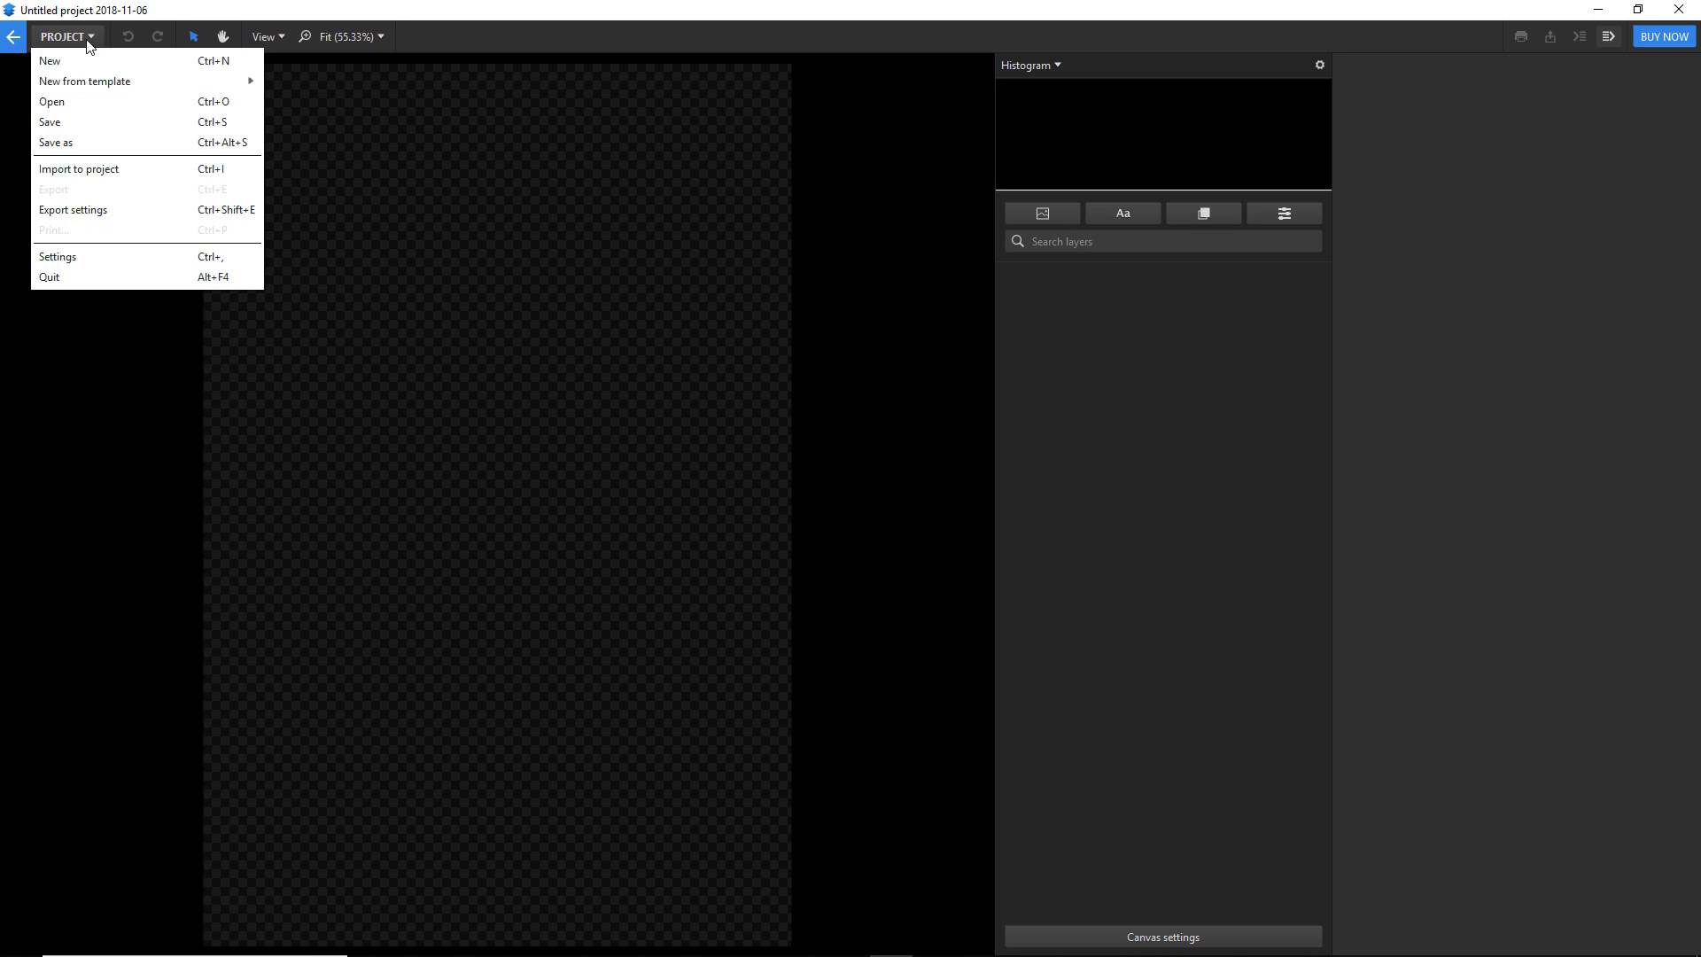
- Start an empty document, import Leaf Face 1 Paint from a folder, and resize the canvas to 3936 x 2624
left_click(87, 104)
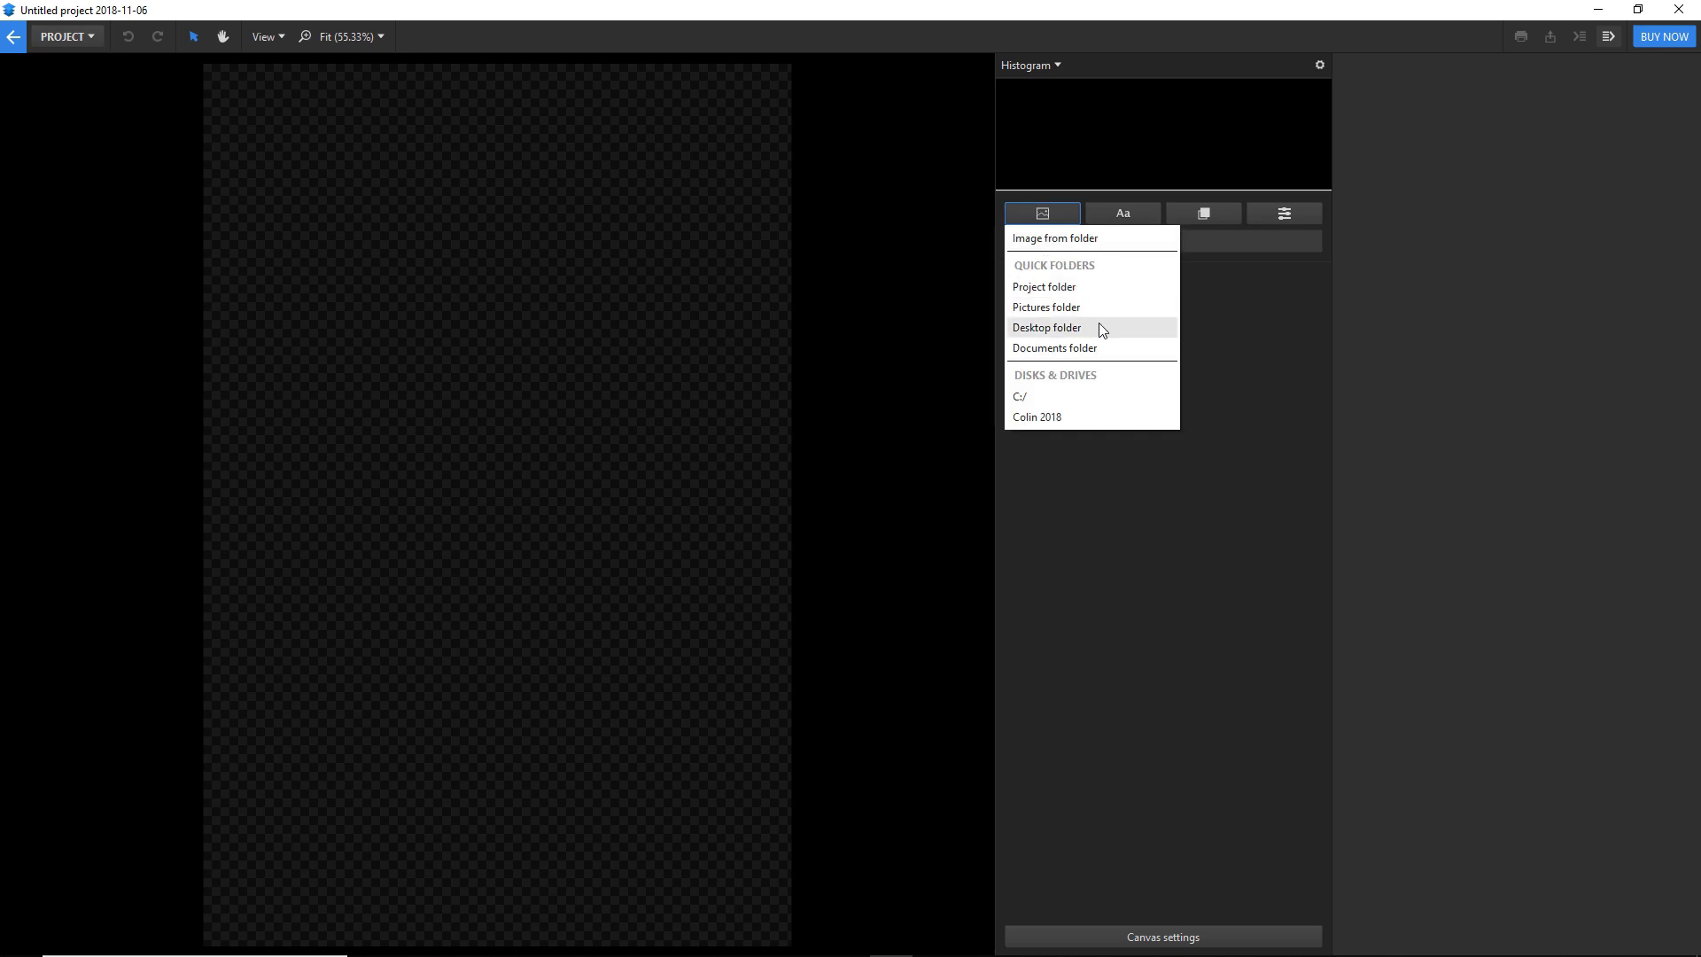
left_click(1097, 240)
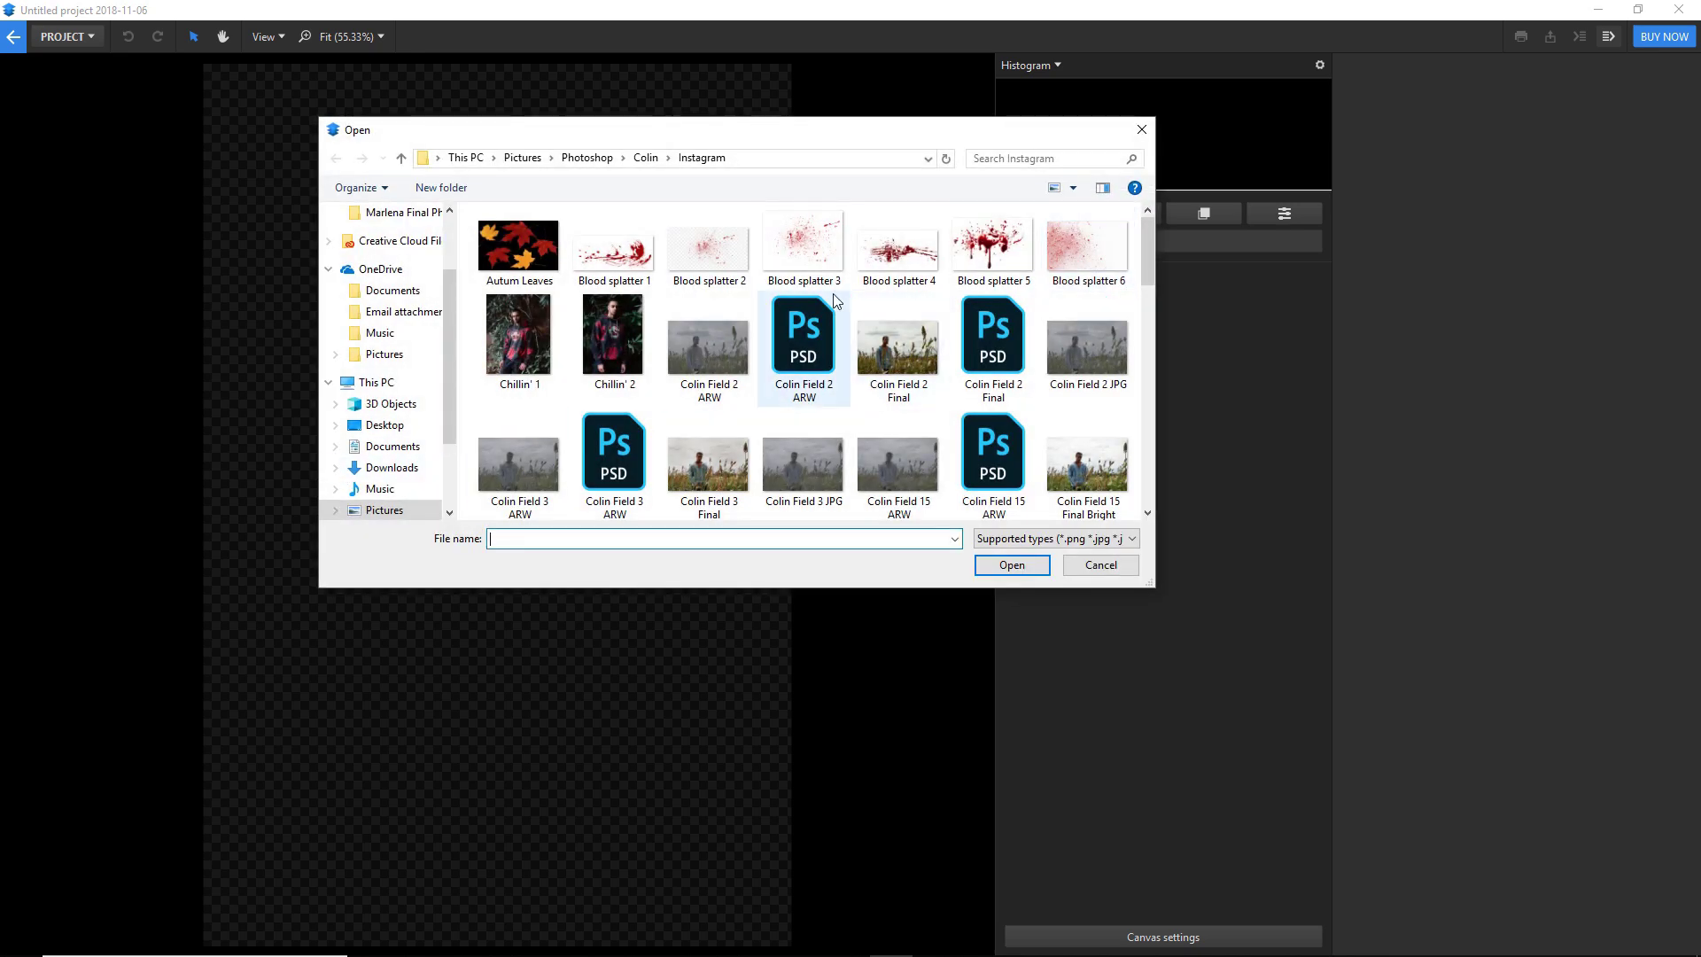
scroll(833, 297, "down", 3)
scroll(835, 299, "down", 3)
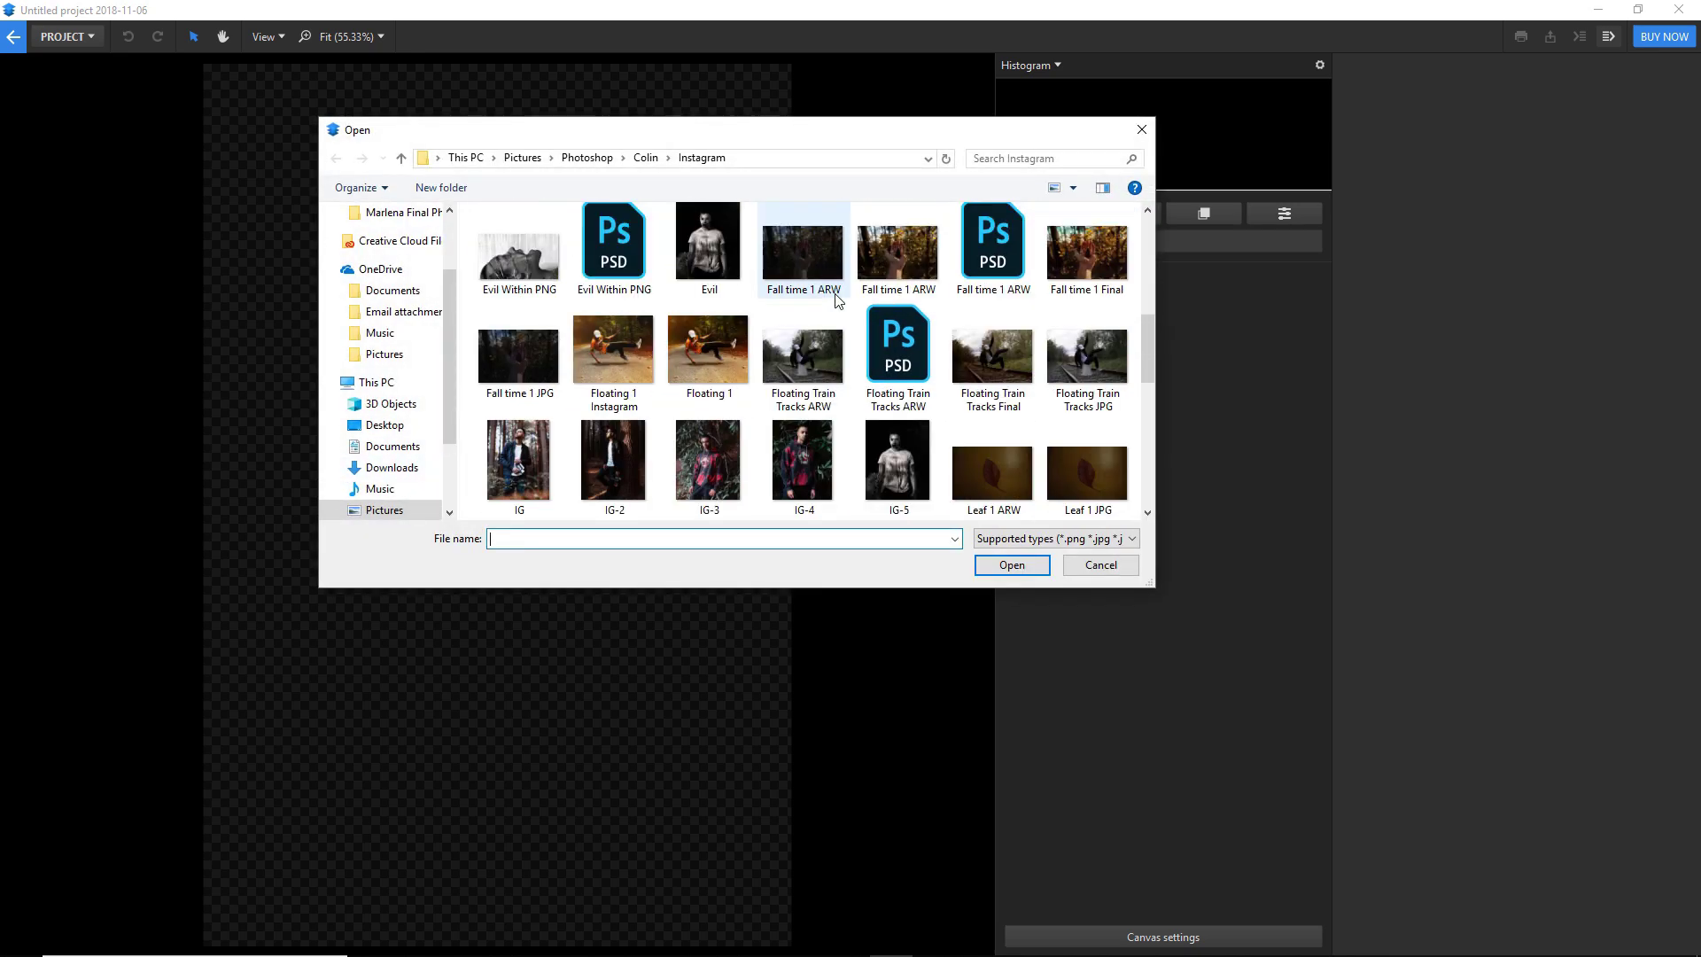
scroll(835, 299, "down", 5)
scroll(886, 354, "up", 5)
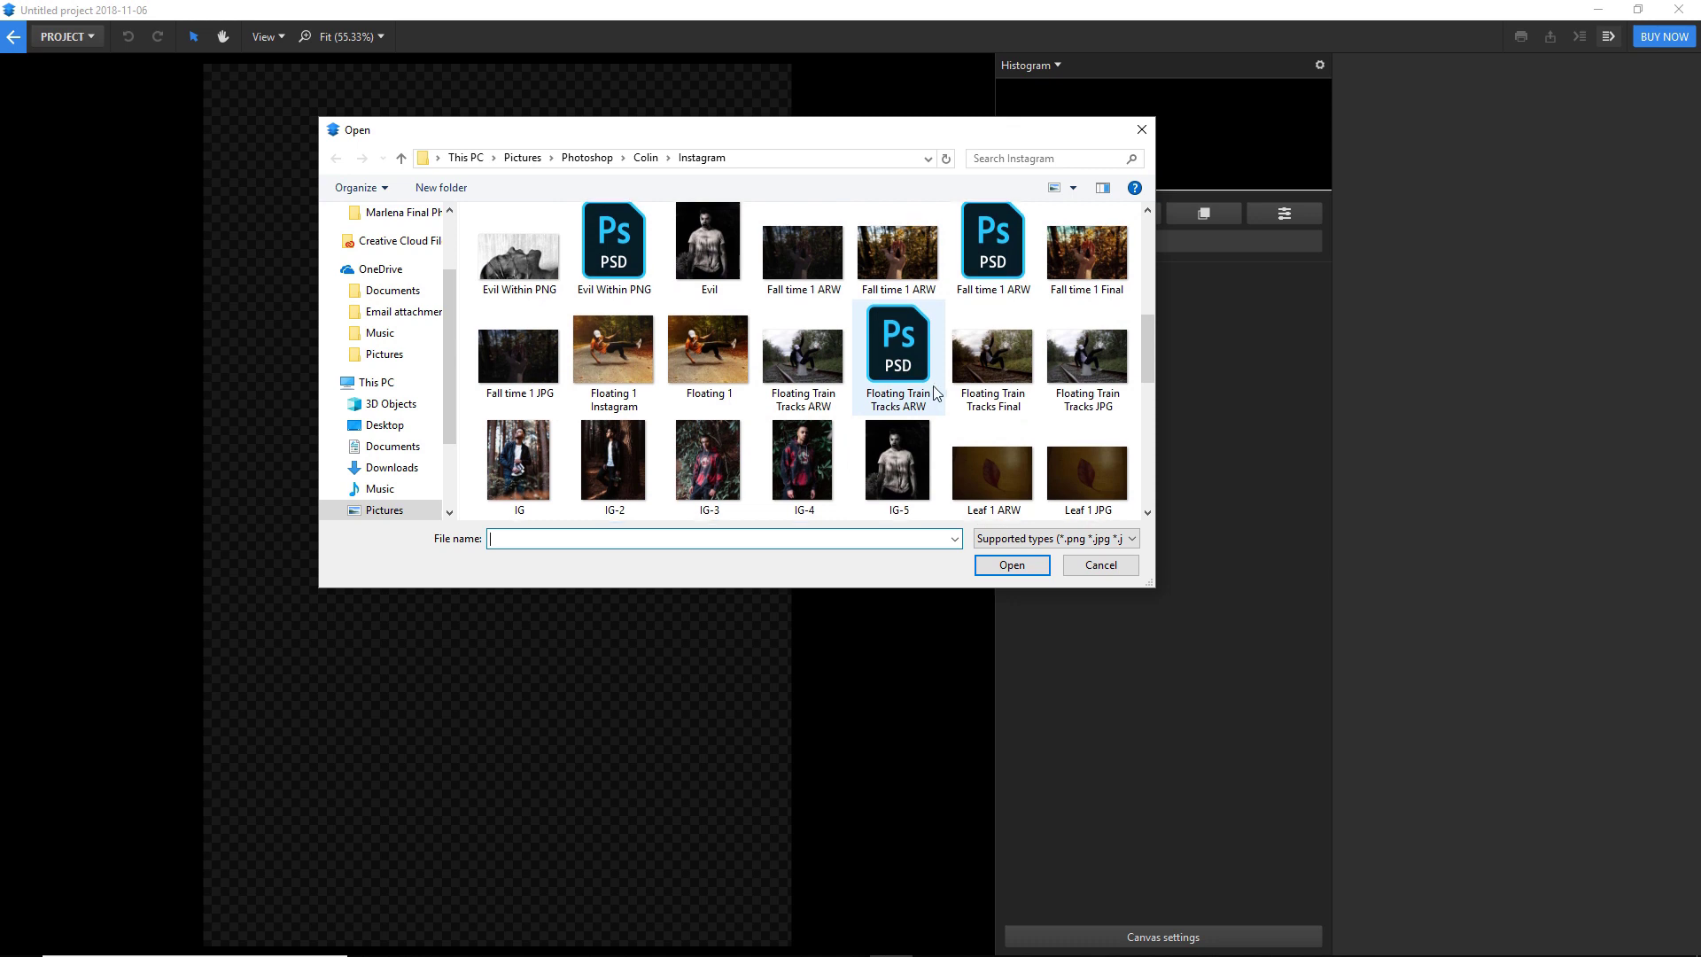
scroll(1008, 431, "down", 3)
double_click(1004, 401)
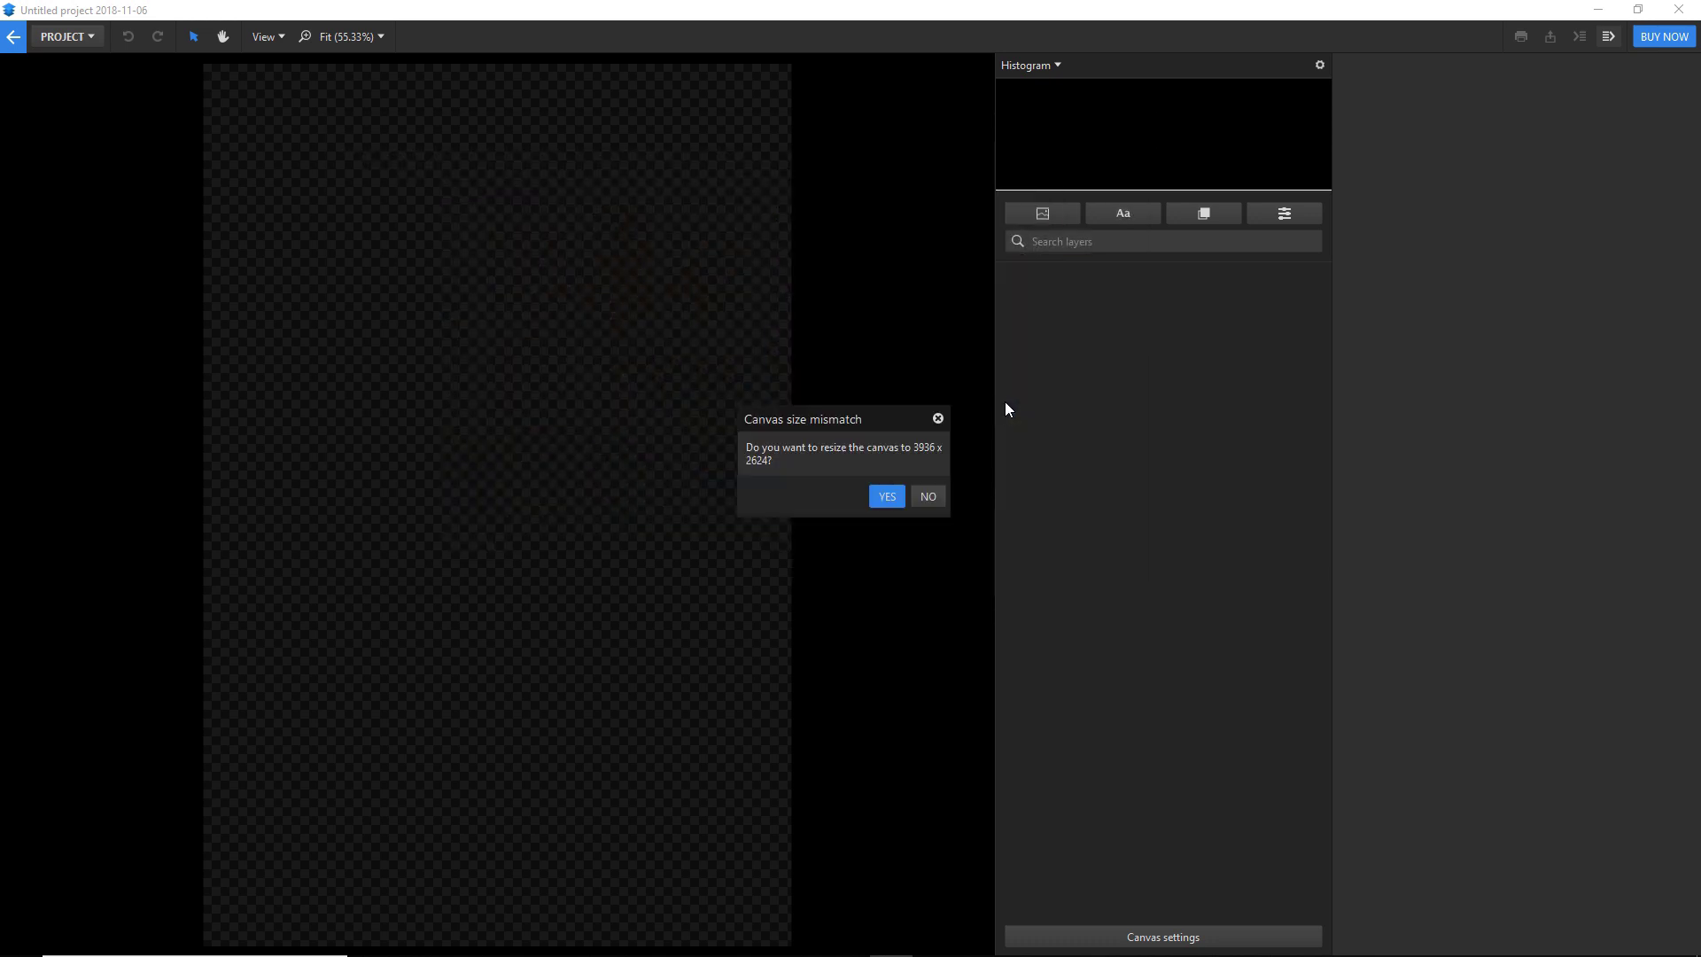
left_click(887, 498)
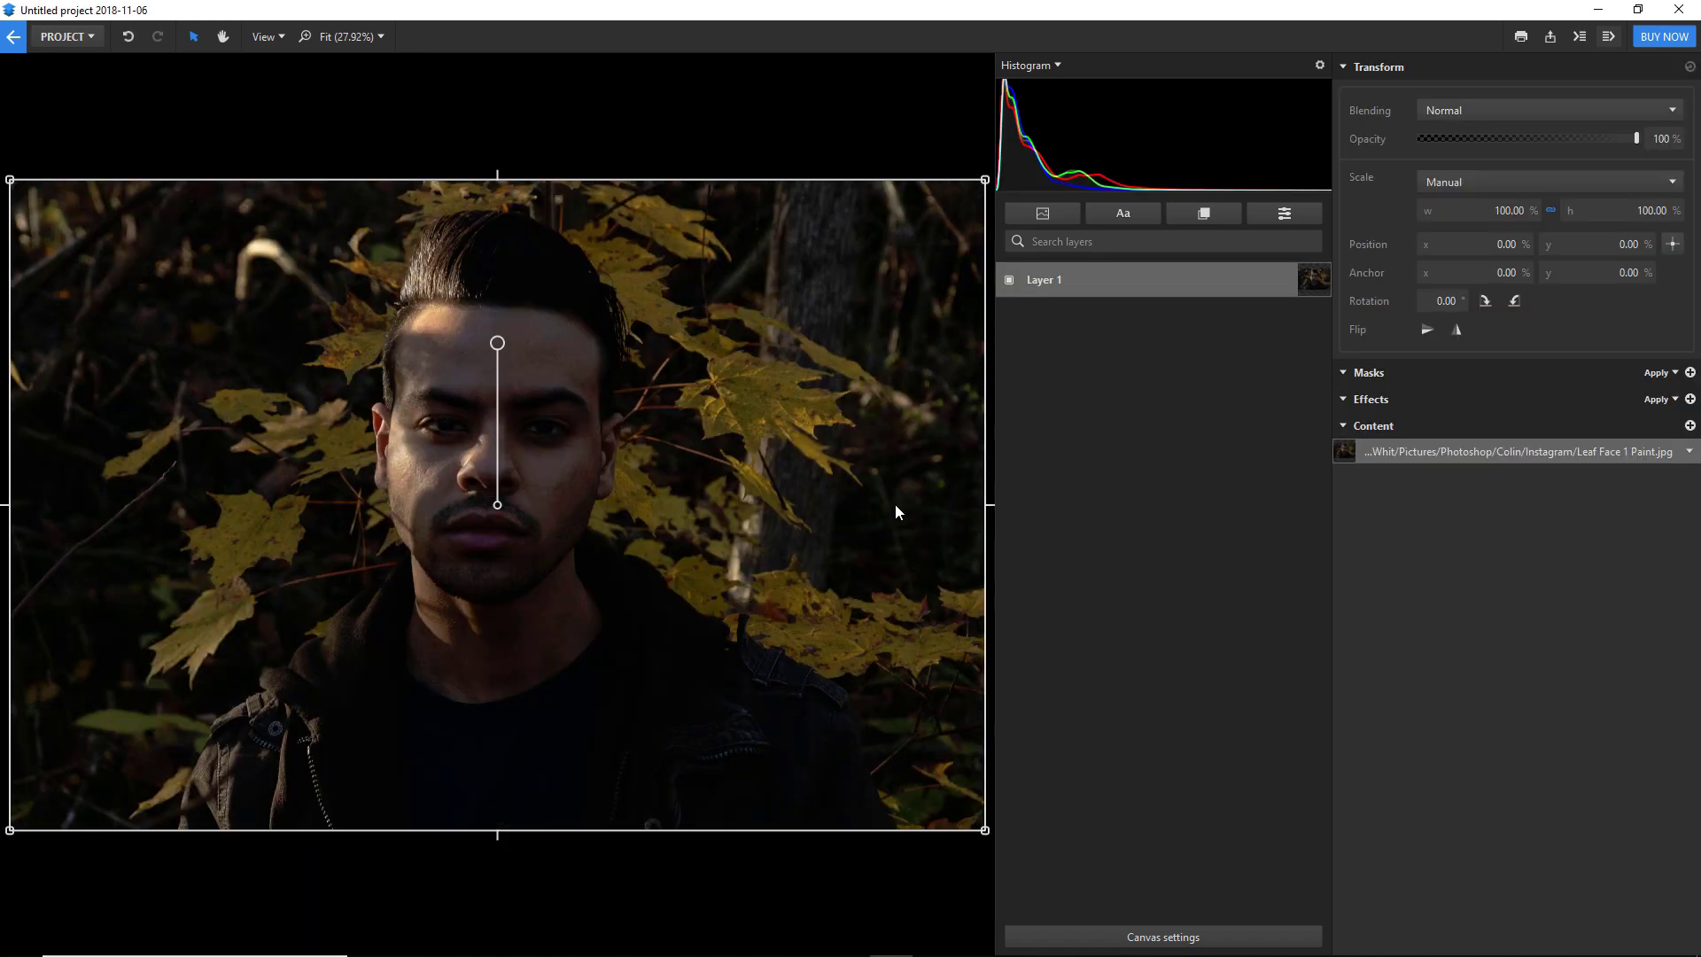
left_click(1188, 454)
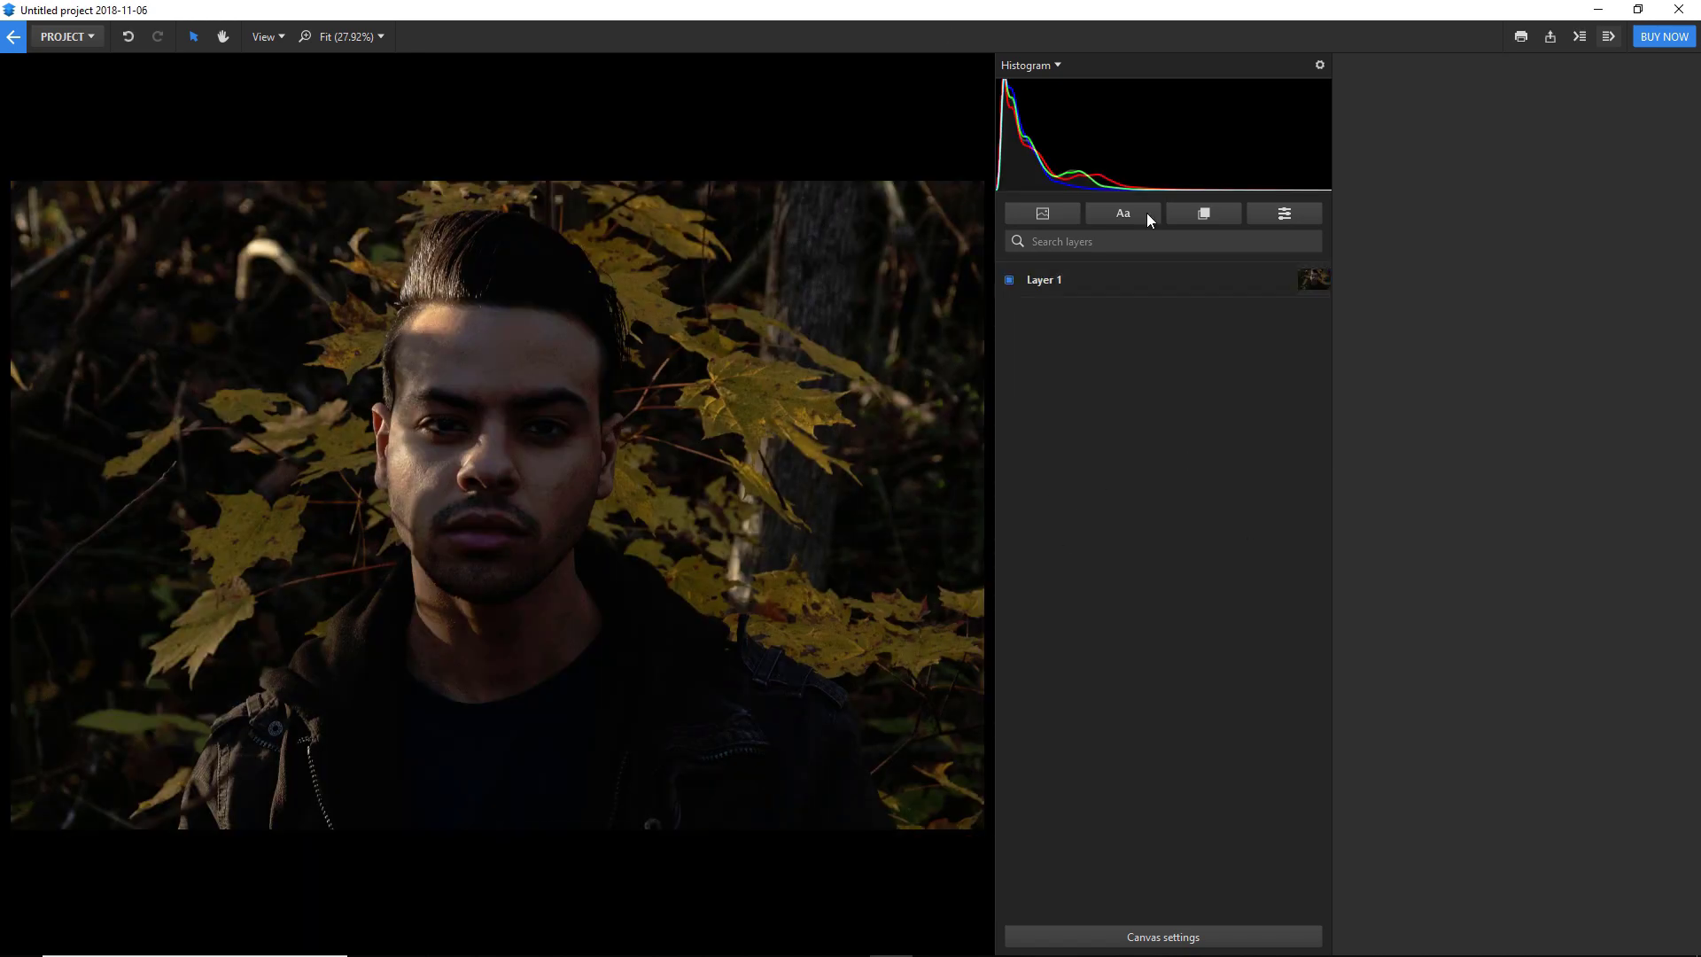
- Add a text layer and set its font size to 100
left_click(1123, 213)
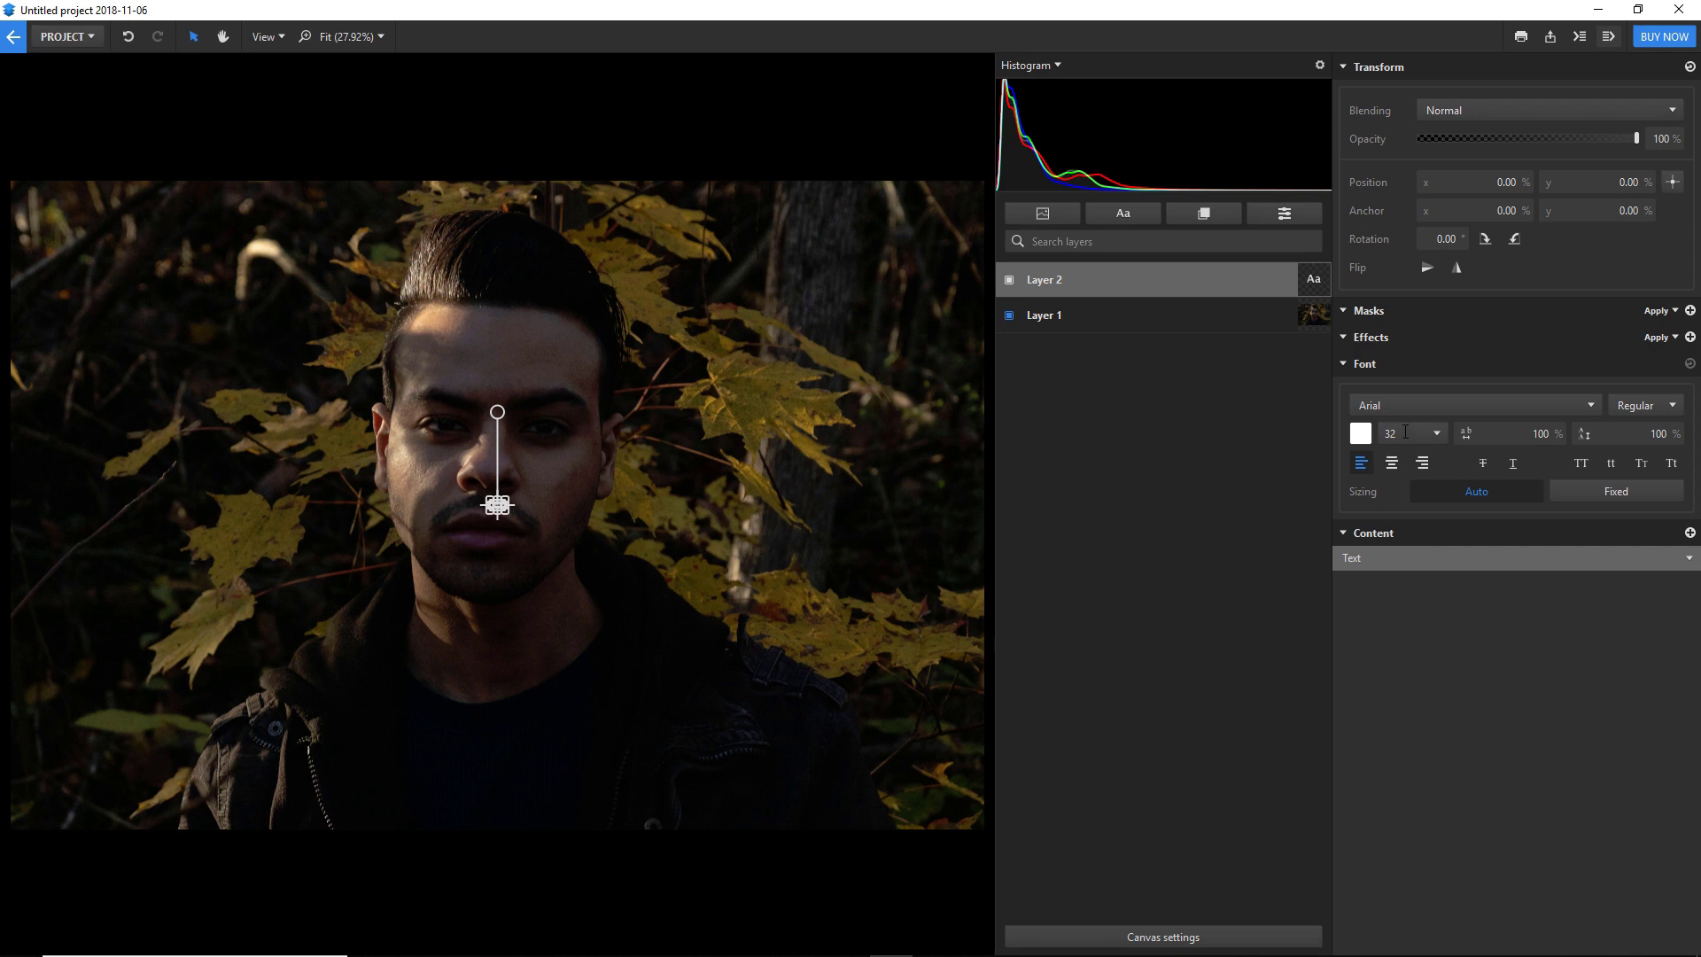
left_click(1405, 431)
type("100")
key("Return")
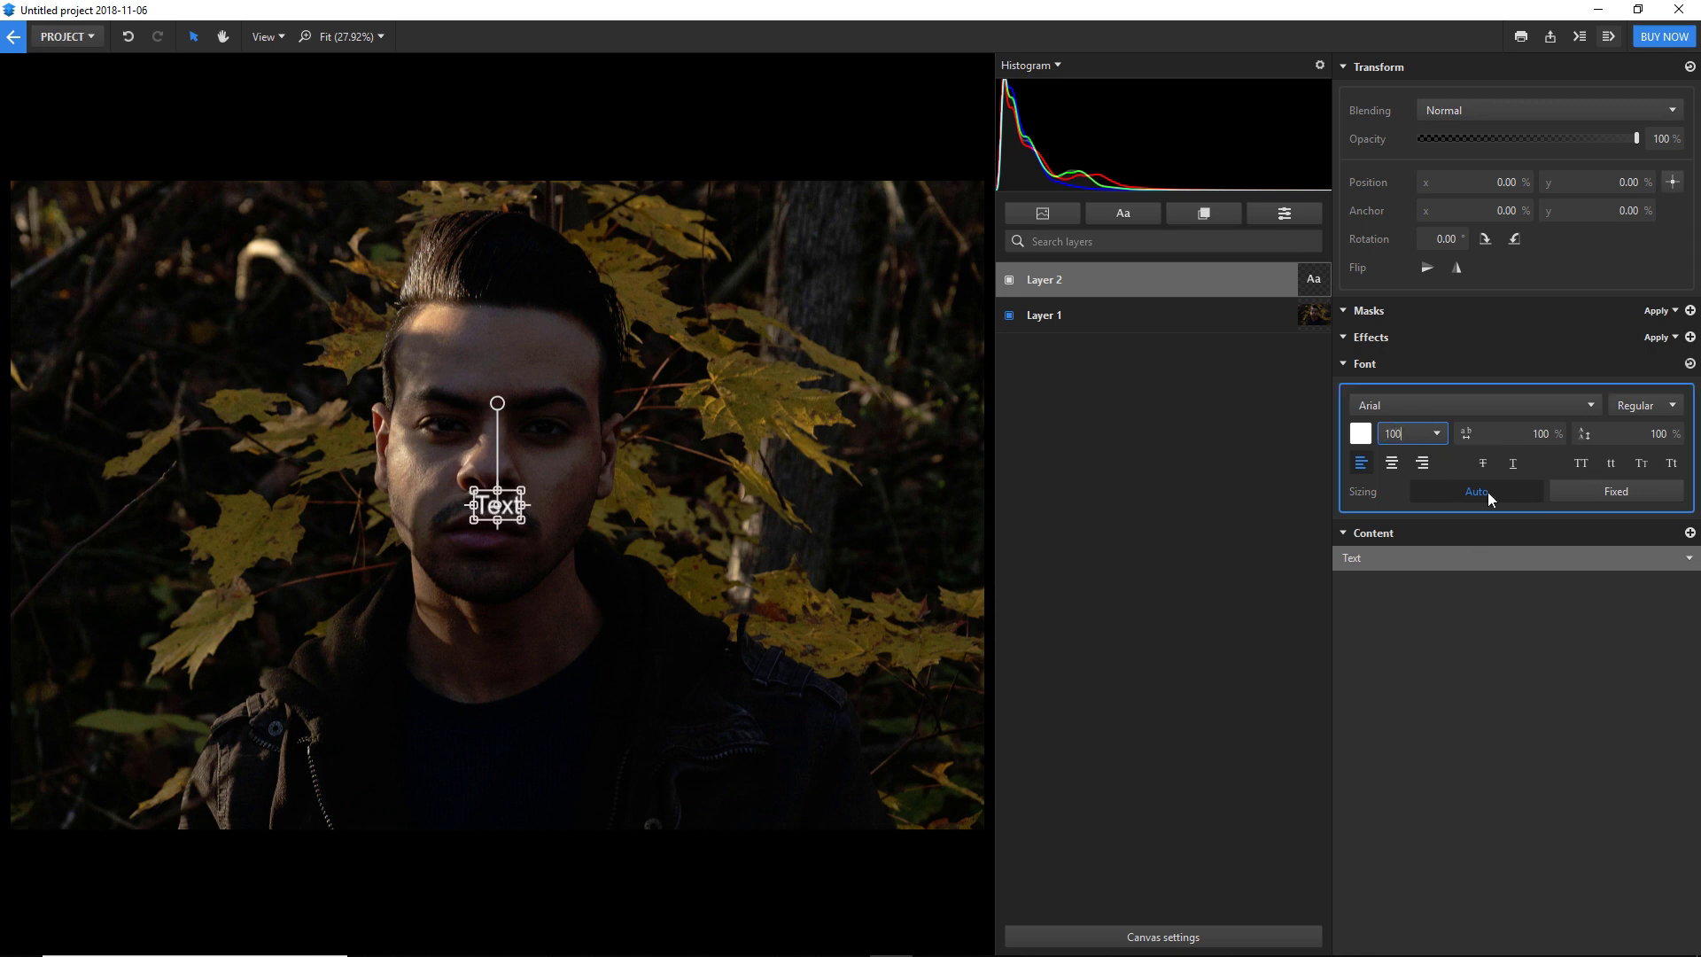
- Replace 'Text' with the pasted question caption, move it to the upper left, and wrap it to four lines
left_click(1385, 556)
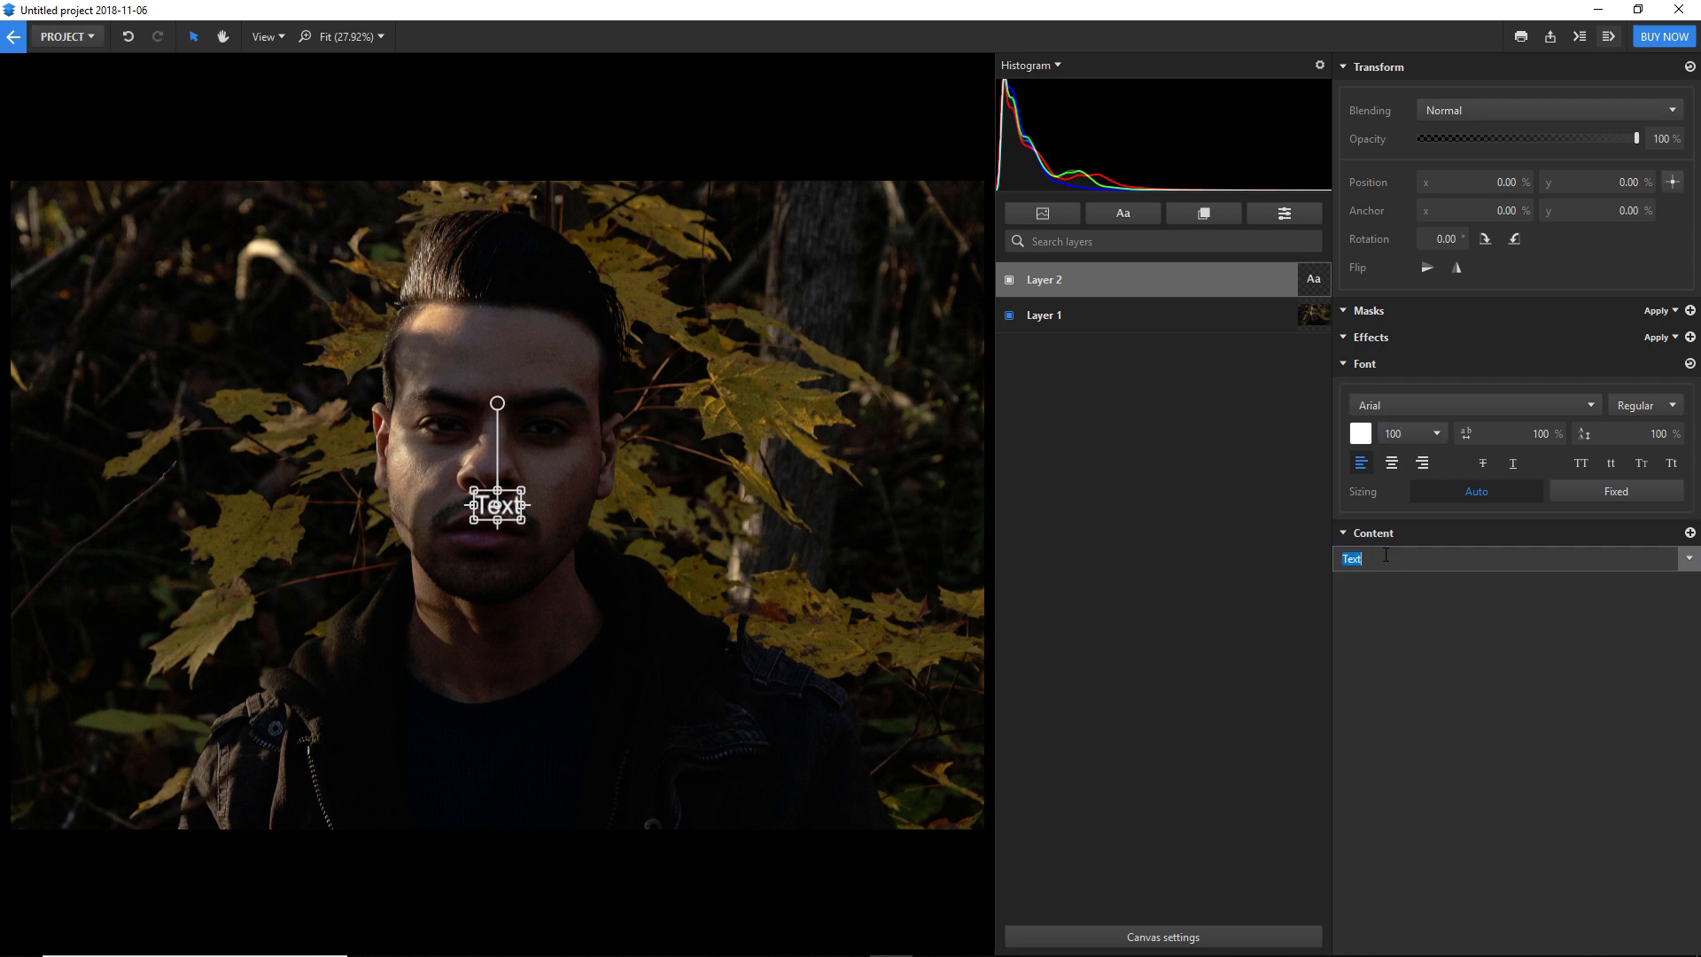
key("BackSpace")
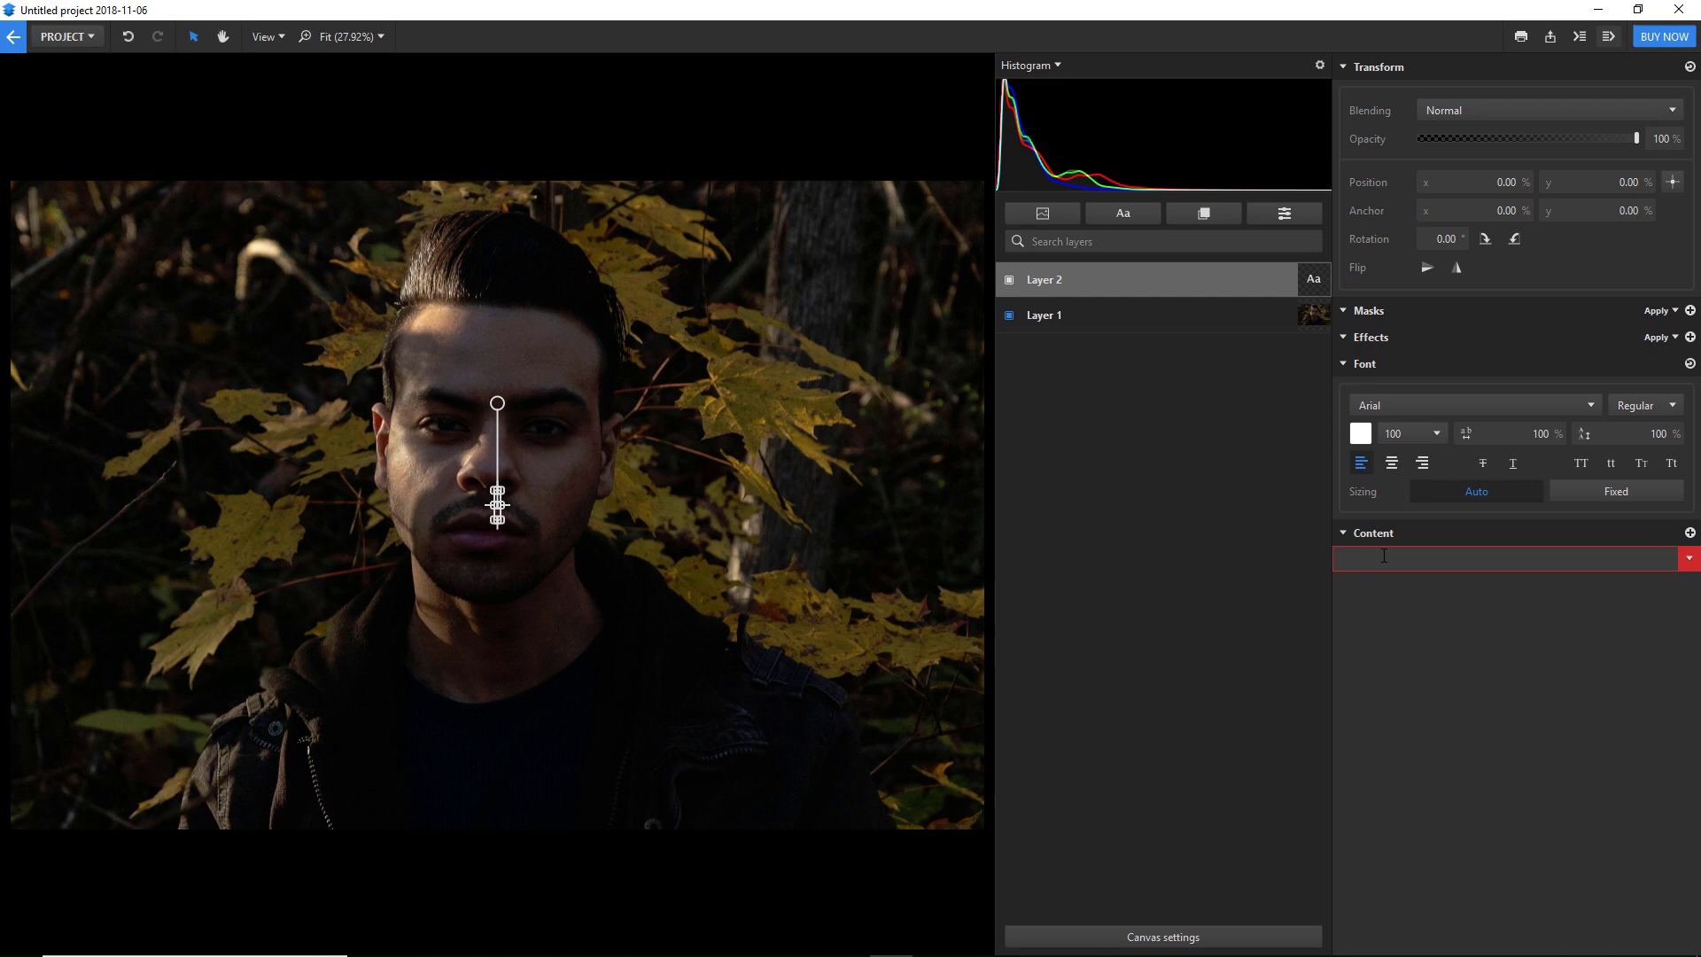
type("Why doesn't Nathalie Emmanuel love me?")
left_click_drag(503, 498, 289, 322)
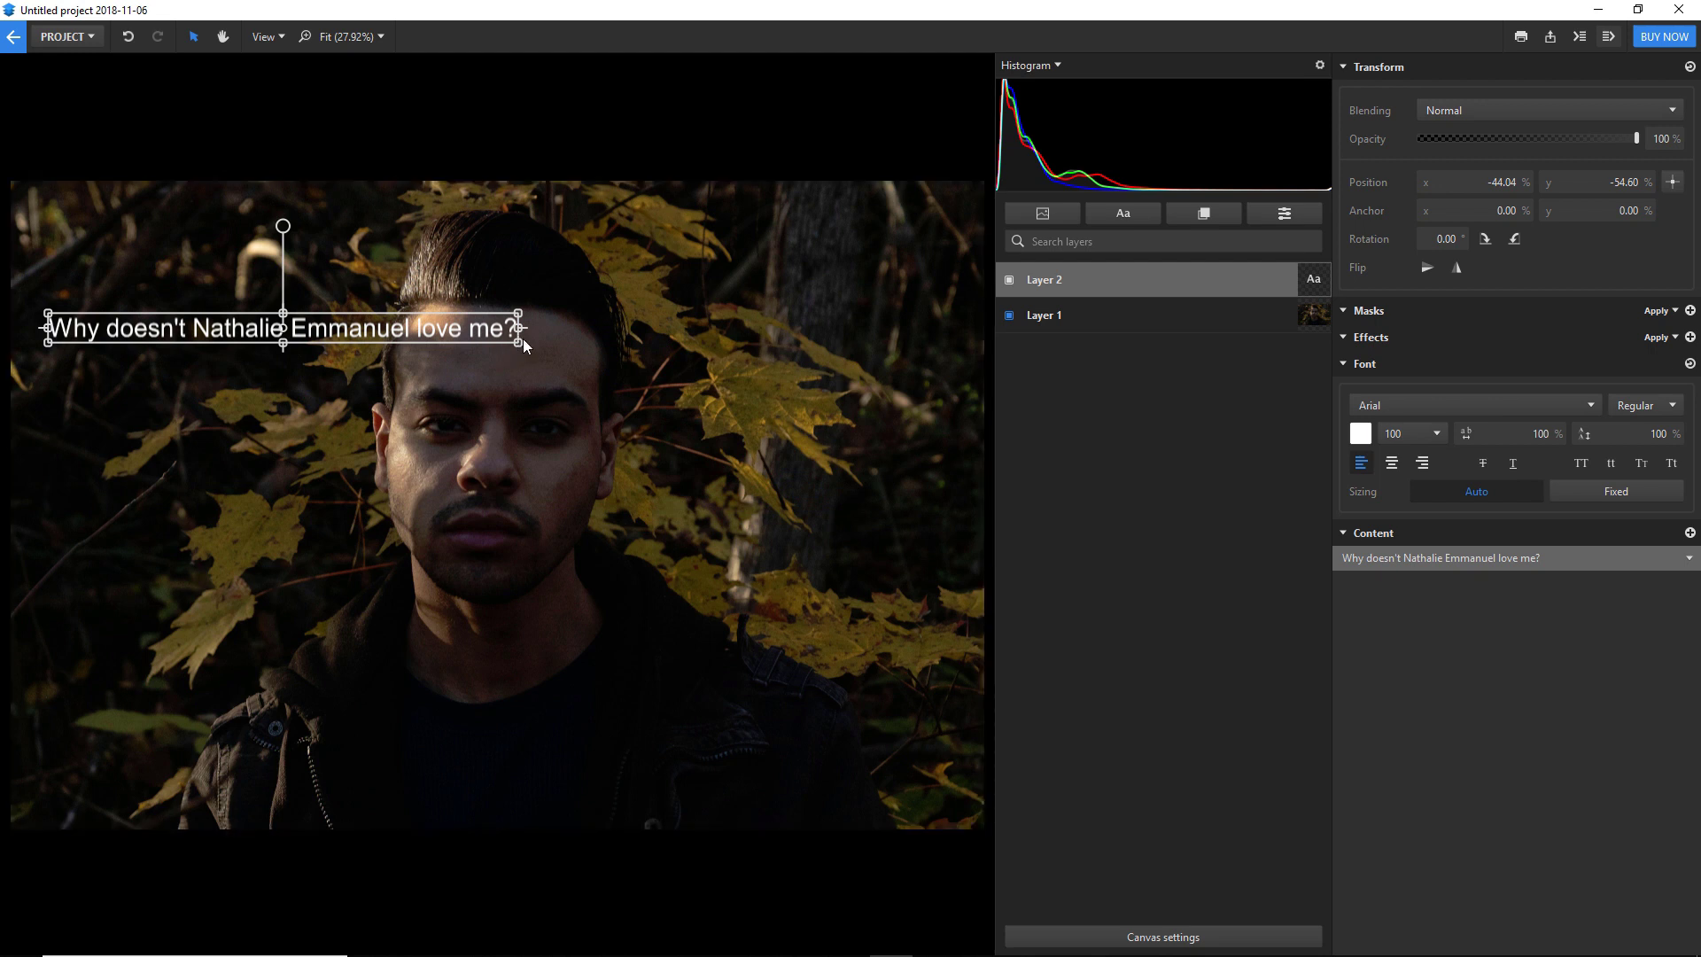
left_click_drag(517, 342, 425, 481)
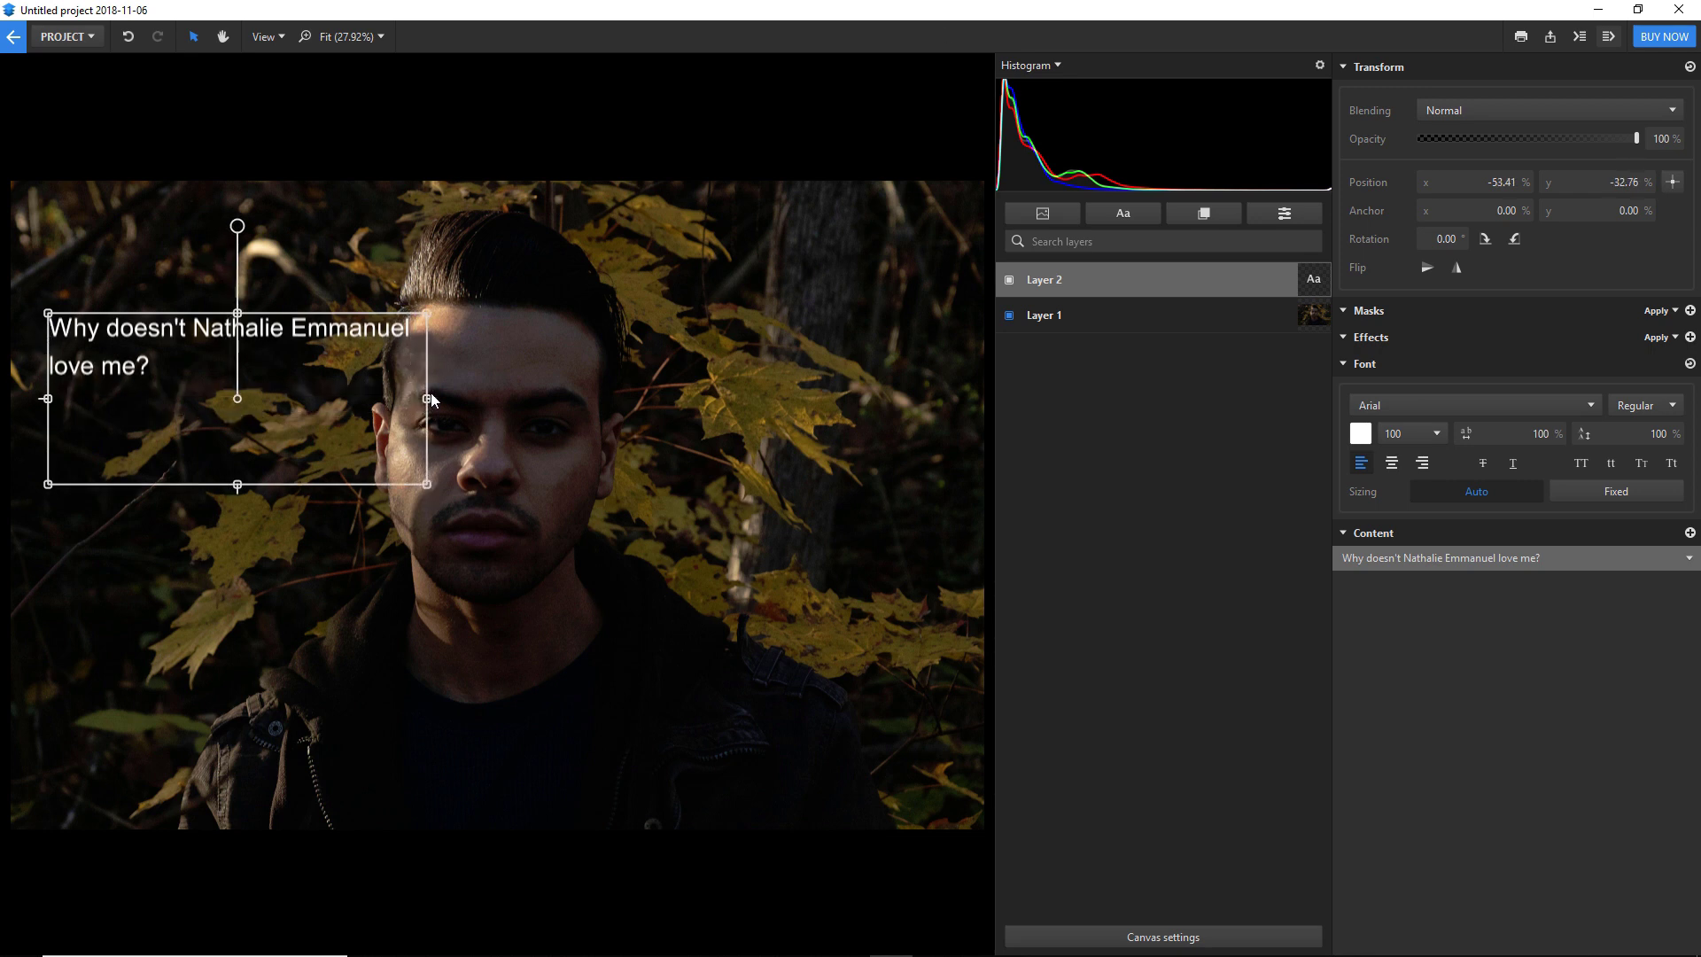
left_click_drag(432, 395, 249, 447)
left_click(1428, 435)
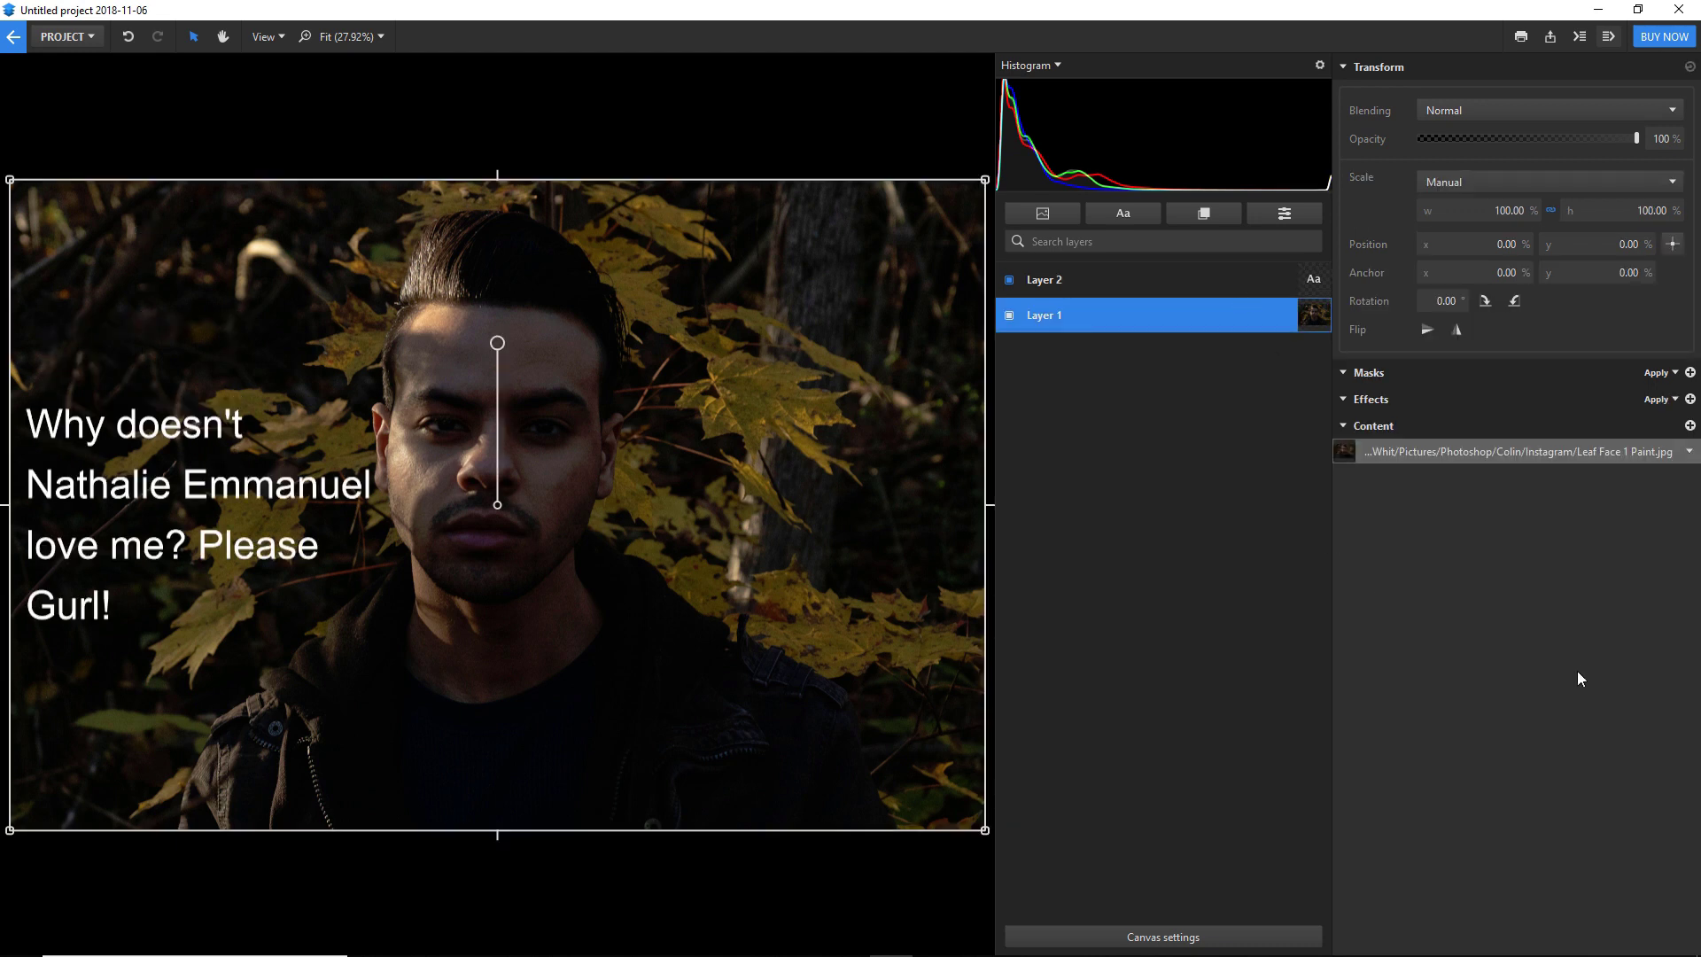
- Add a solid colour layer and move it to the top of the layer stack
left_click(1480, 512)
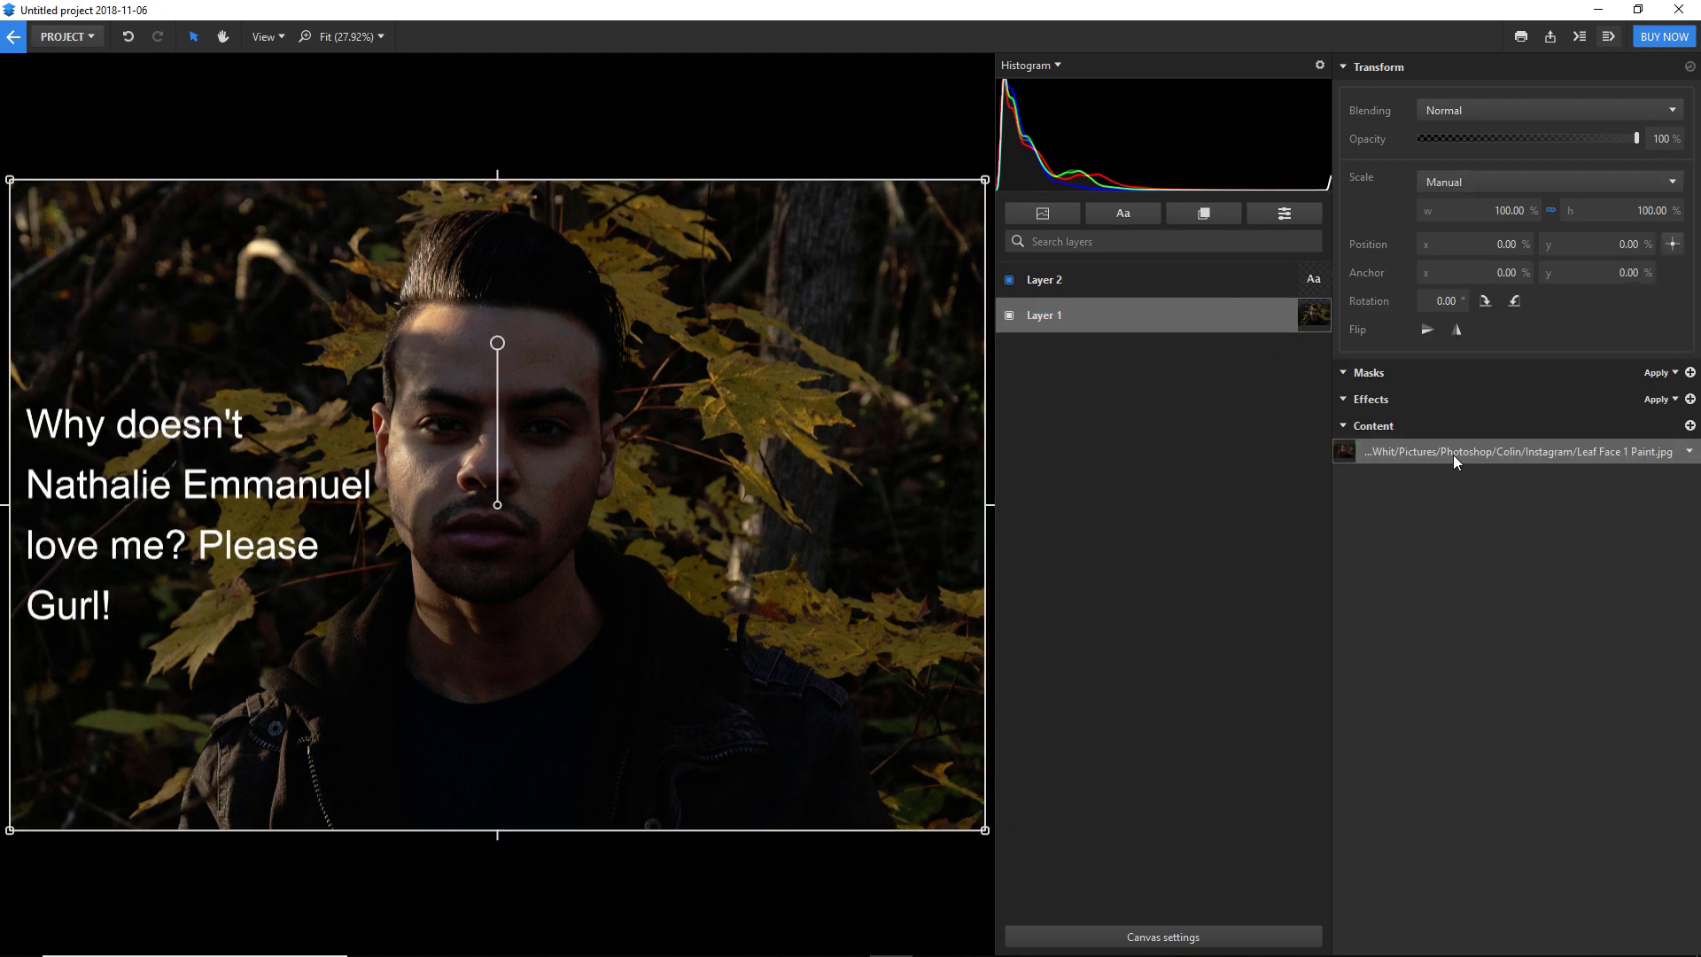
left_click(1208, 218)
left_click_drag(1140, 325, 1143, 269)
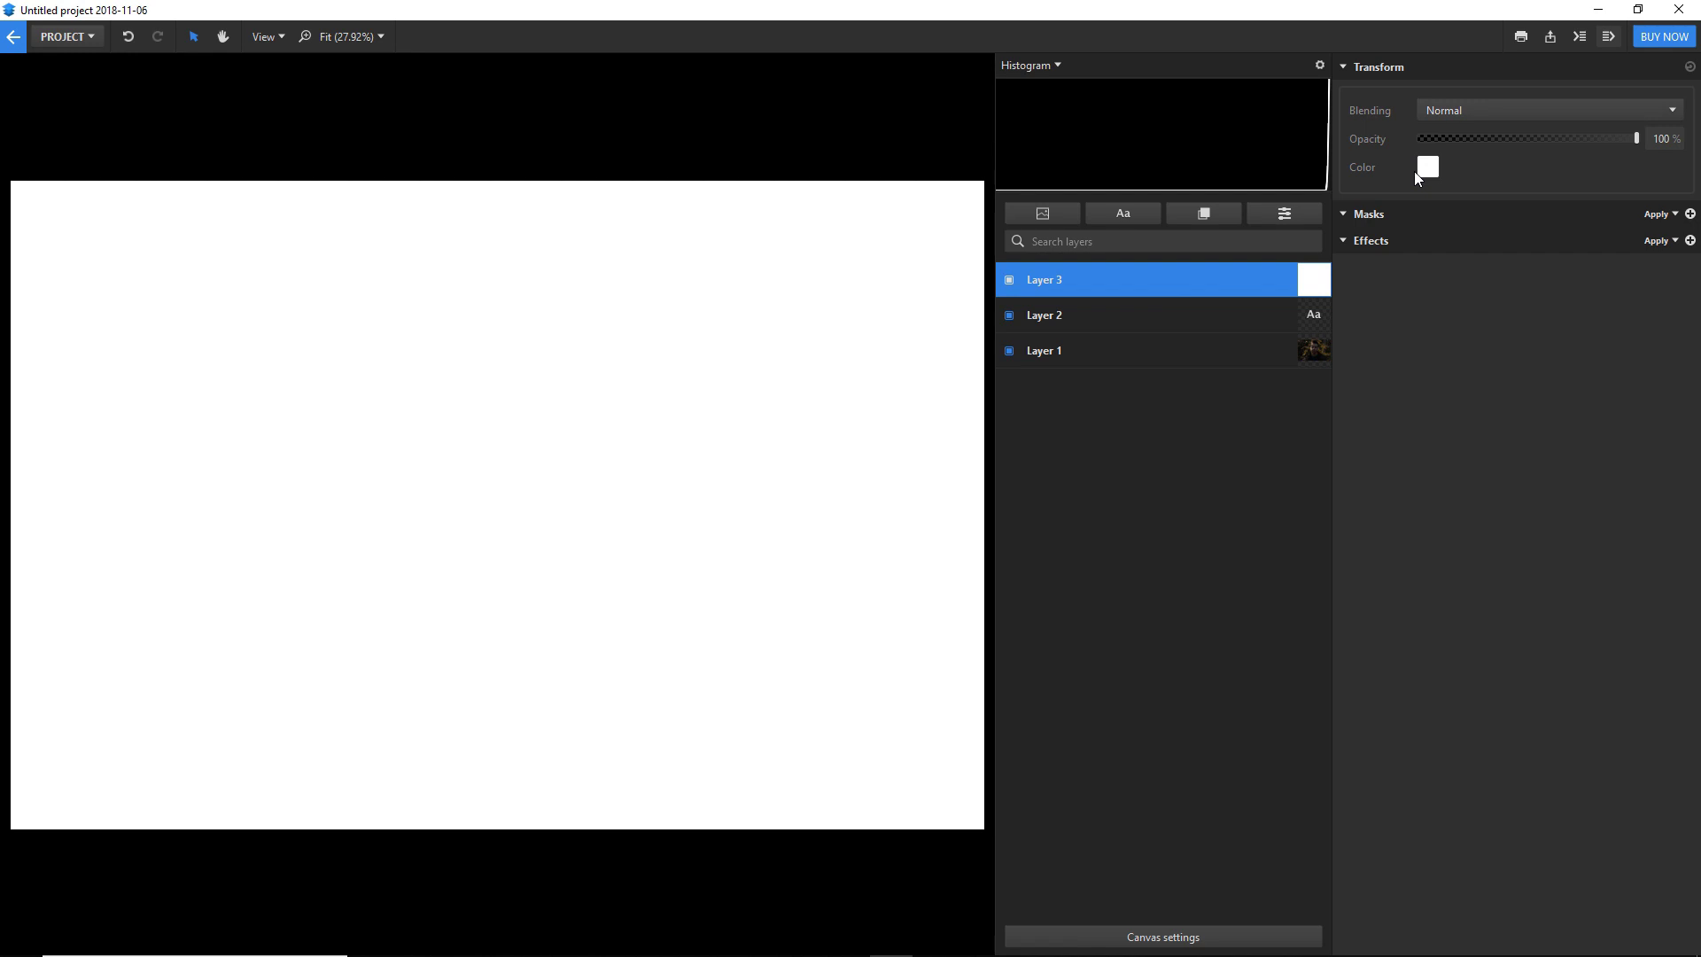
- Make the solid layer yellow with Overlay blending and opacity lowered to about 18%
left_click(1477, 112)
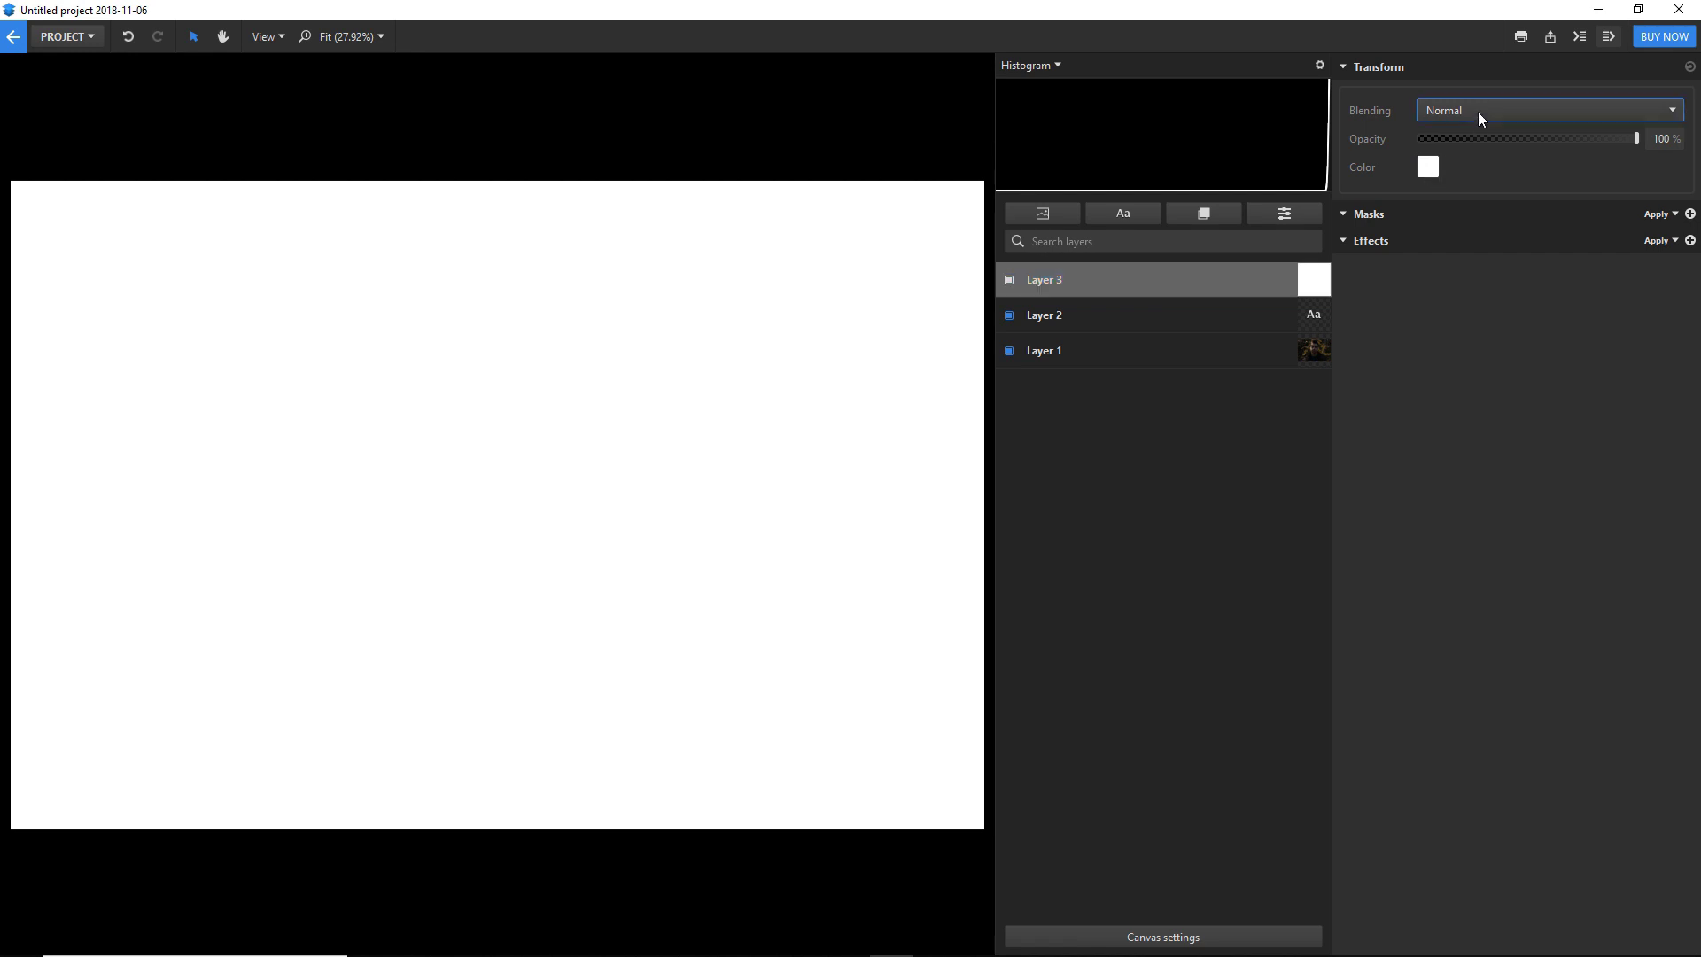
left_click(1483, 310)
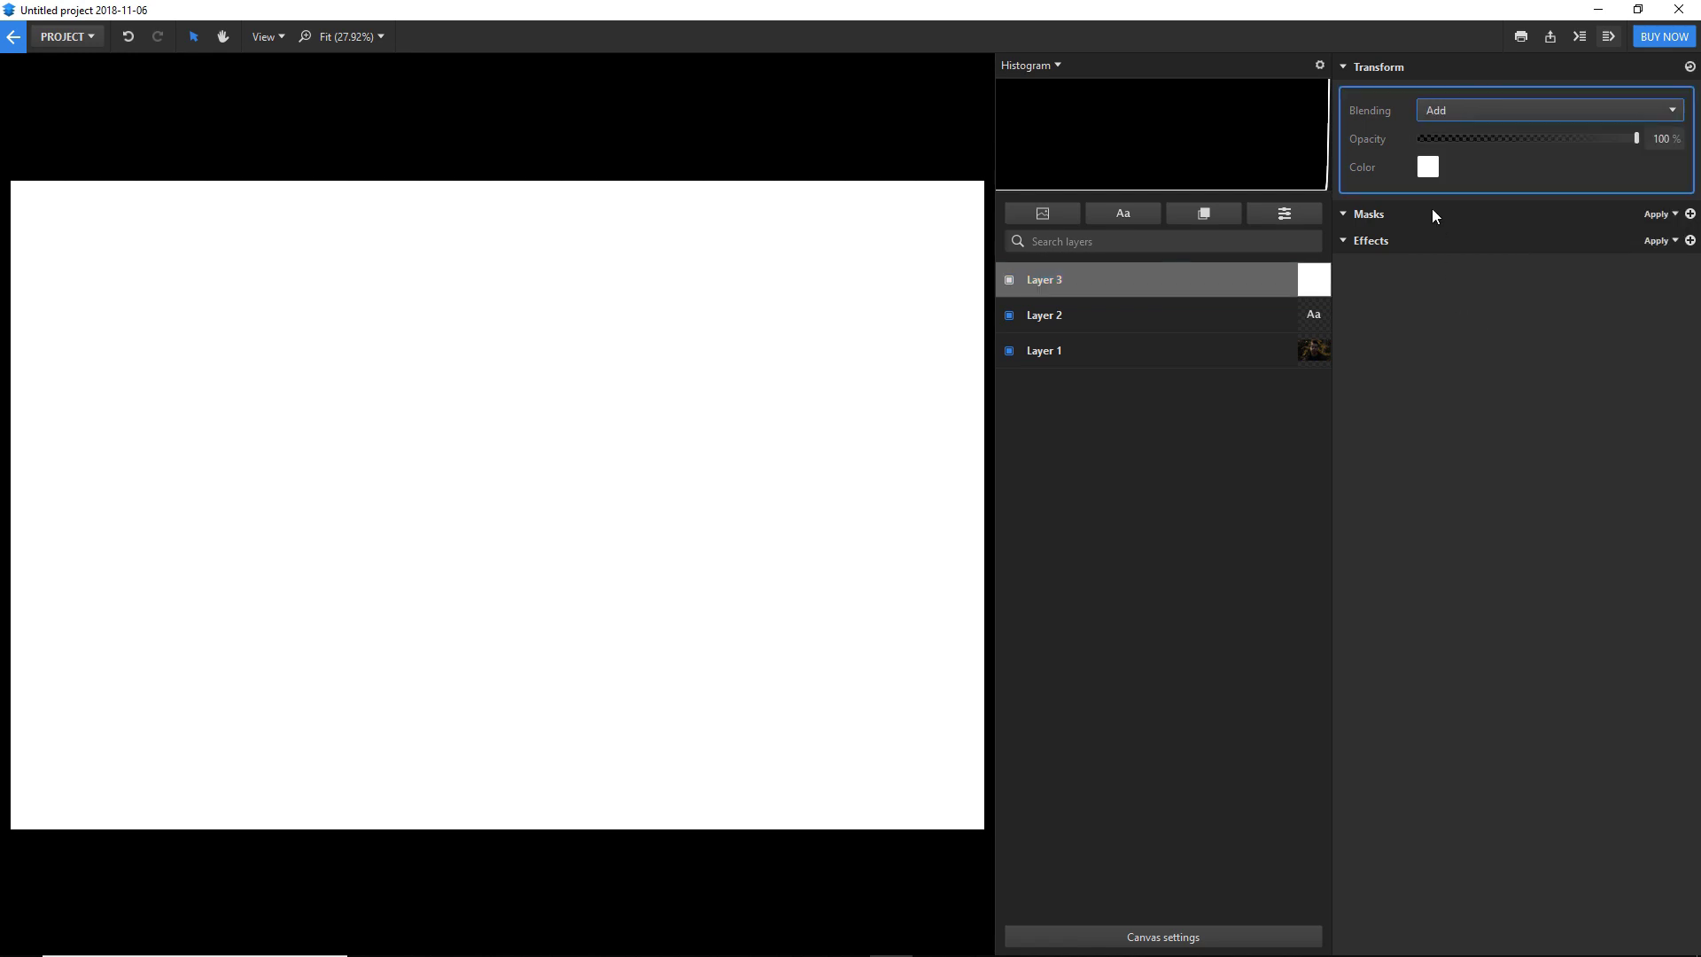
left_click(1436, 111)
left_click(1387, 215)
left_click(1427, 167)
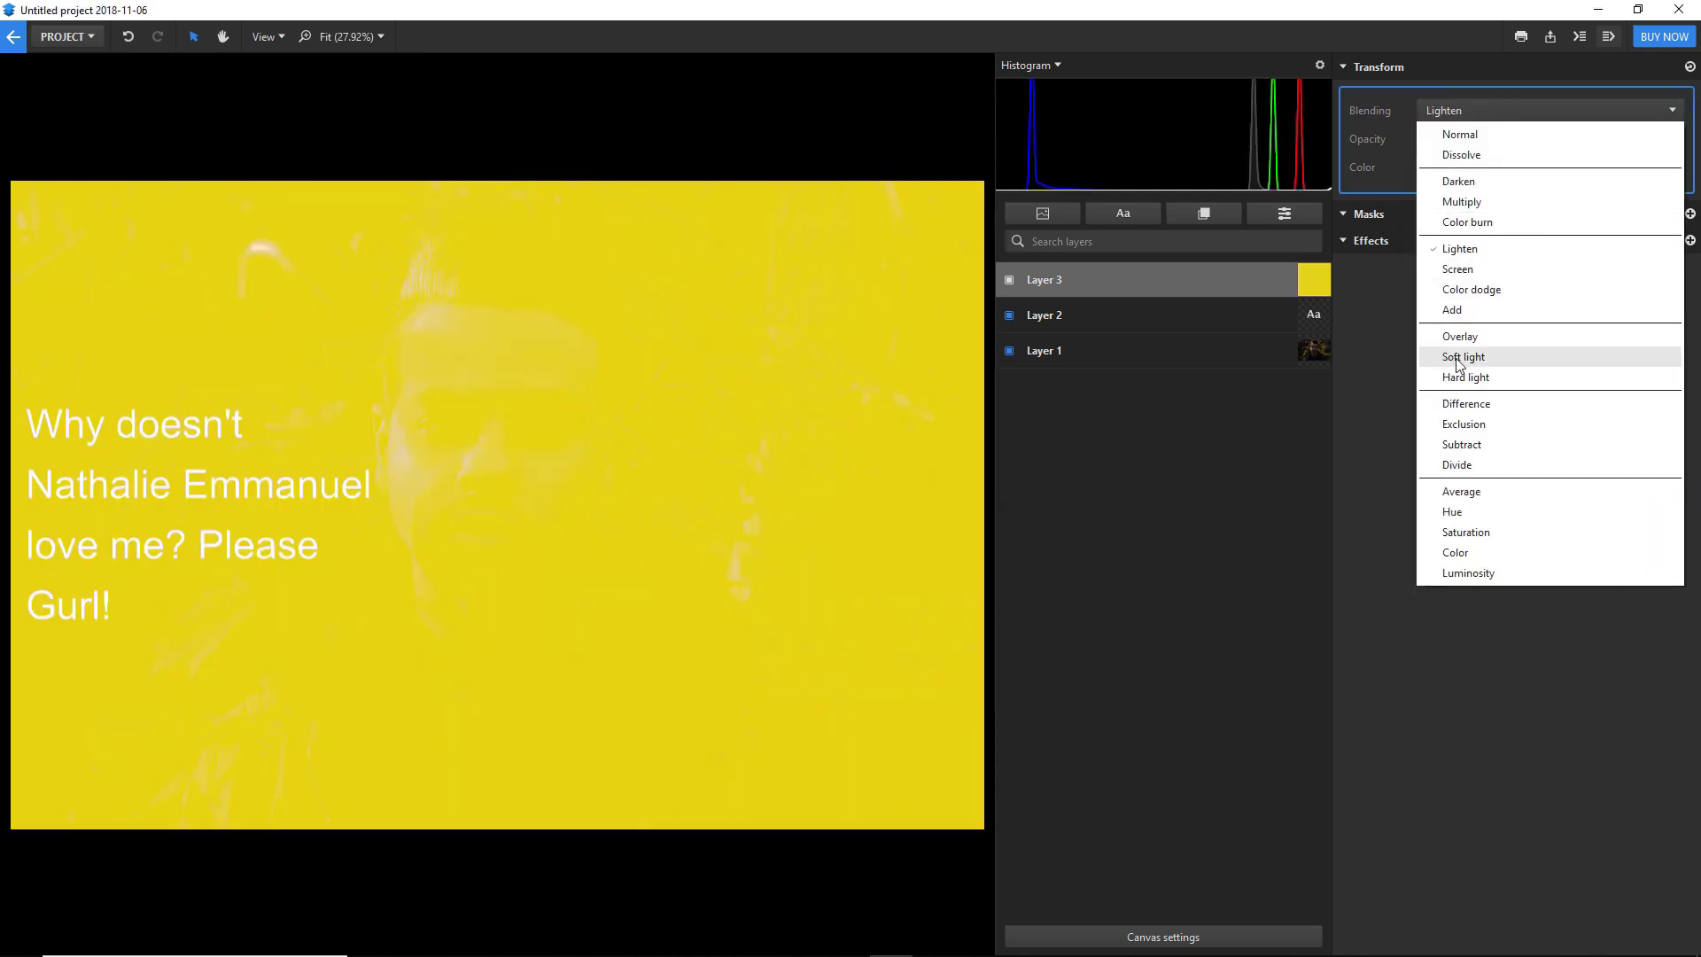
left_click(1453, 336)
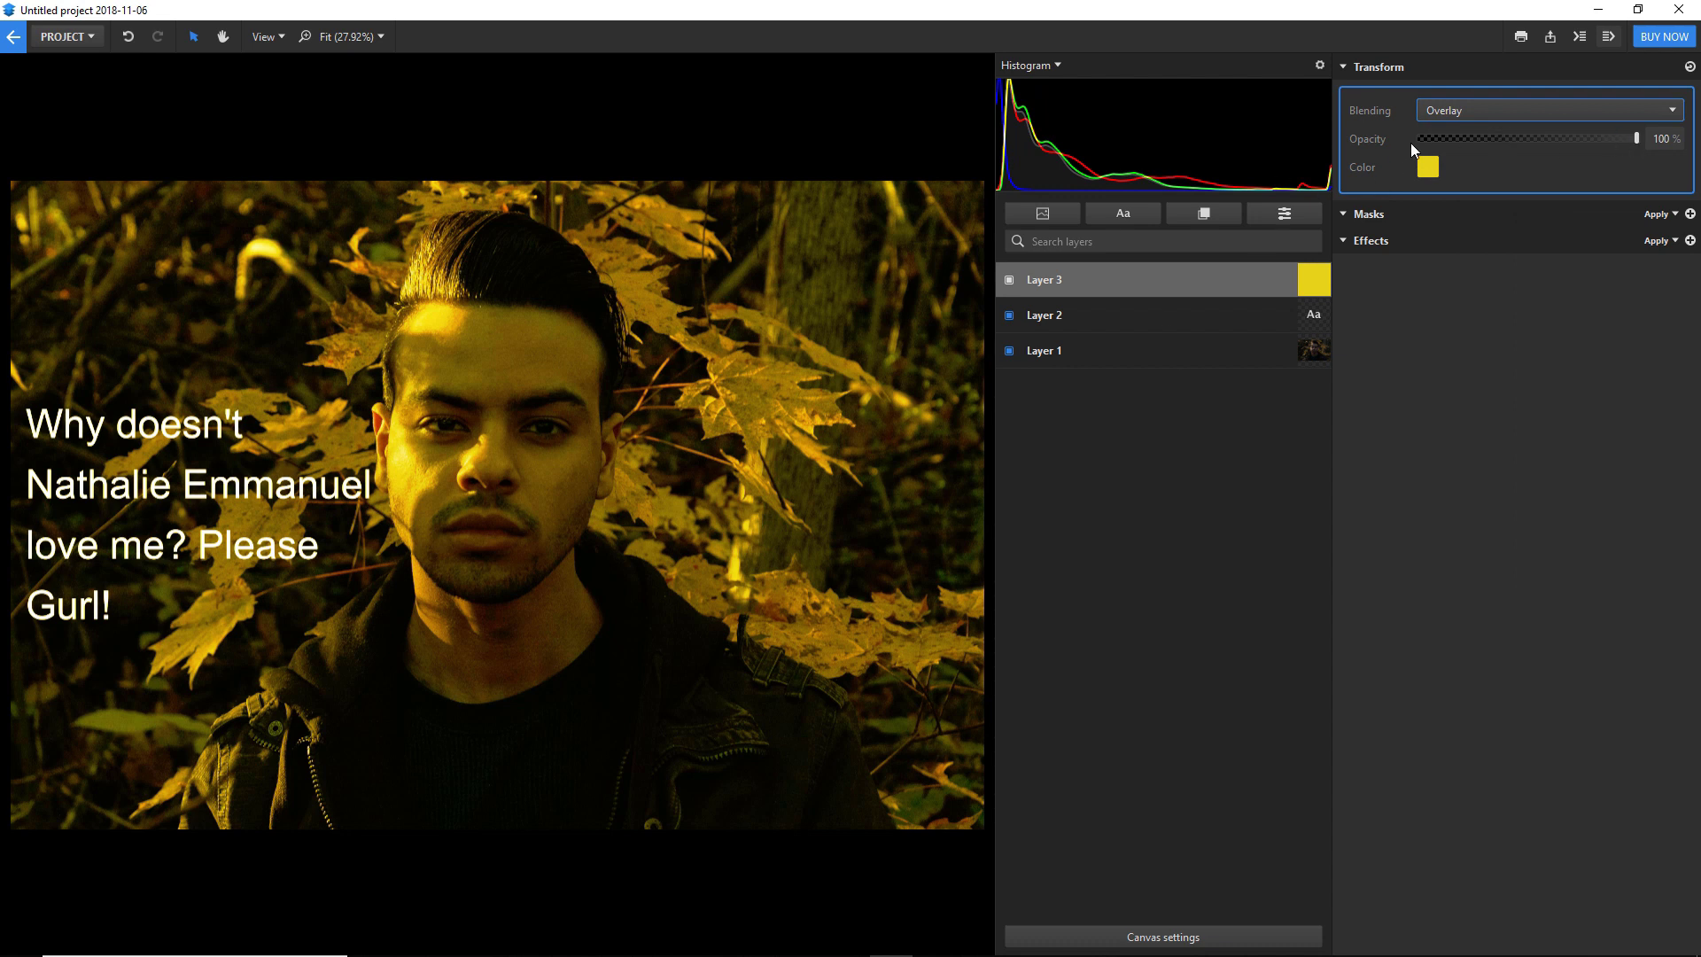
left_click_drag(1554, 139, 1458, 129)
- Toggle the yellow layer's visibility on and off to compare the tint, ending with it selected
left_click(1144, 572)
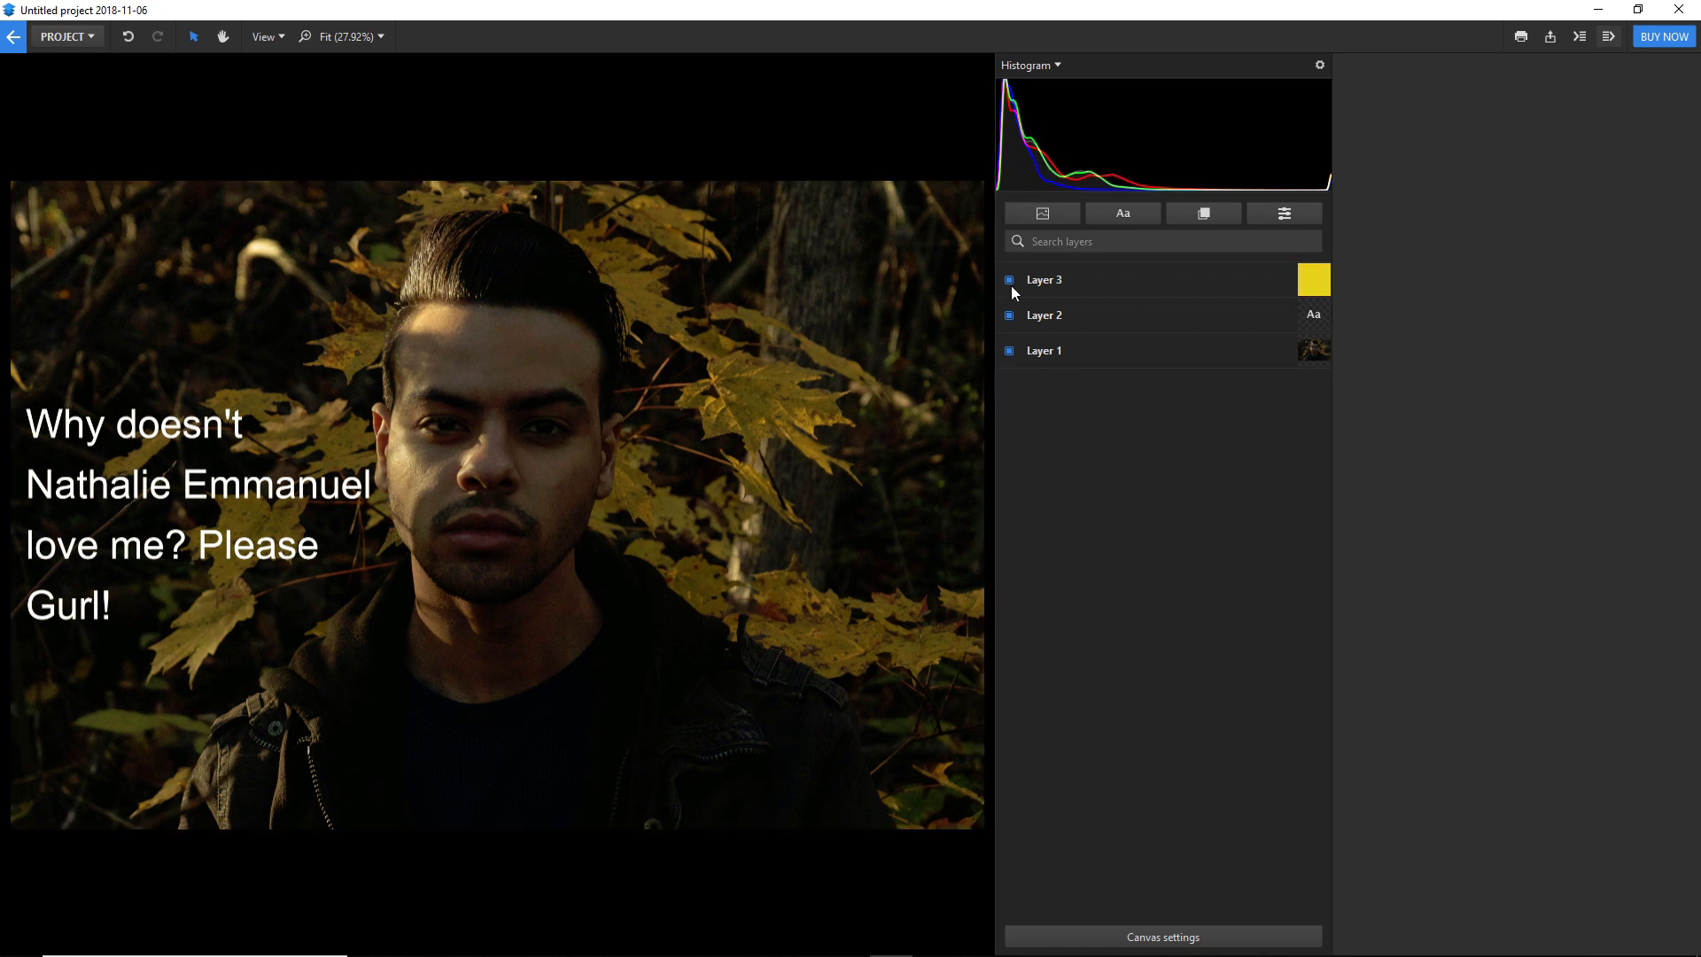
left_click(1017, 284)
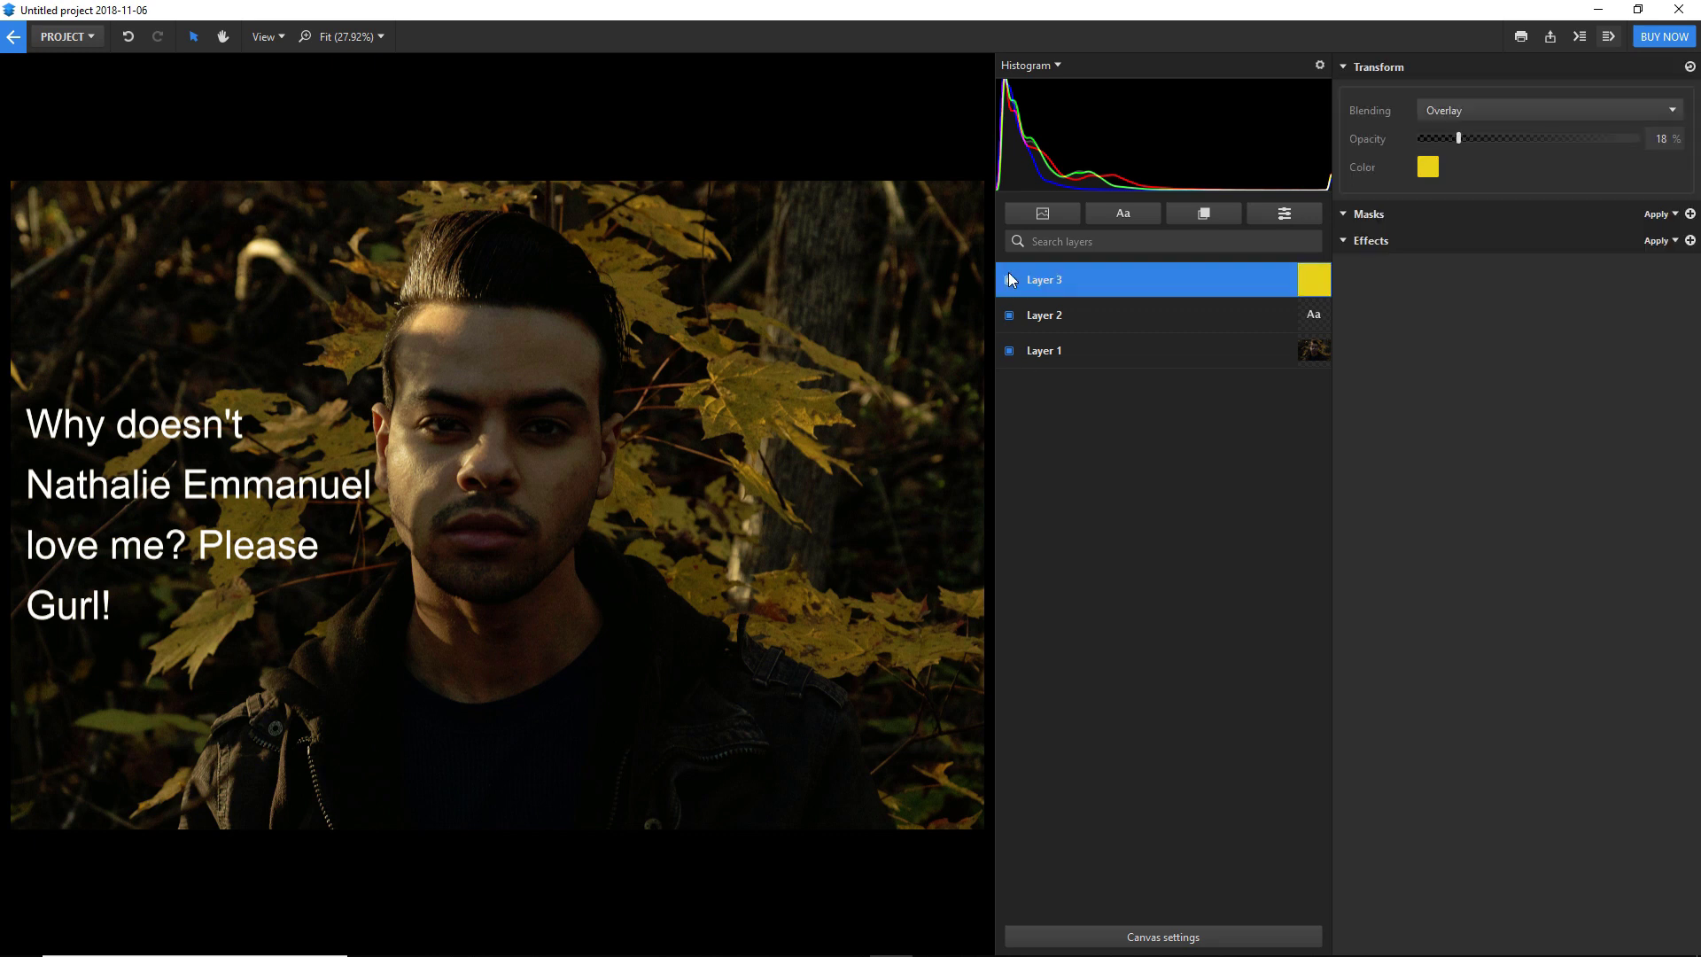
left_click(1010, 280)
left_click(1009, 281)
left_click(1009, 281)
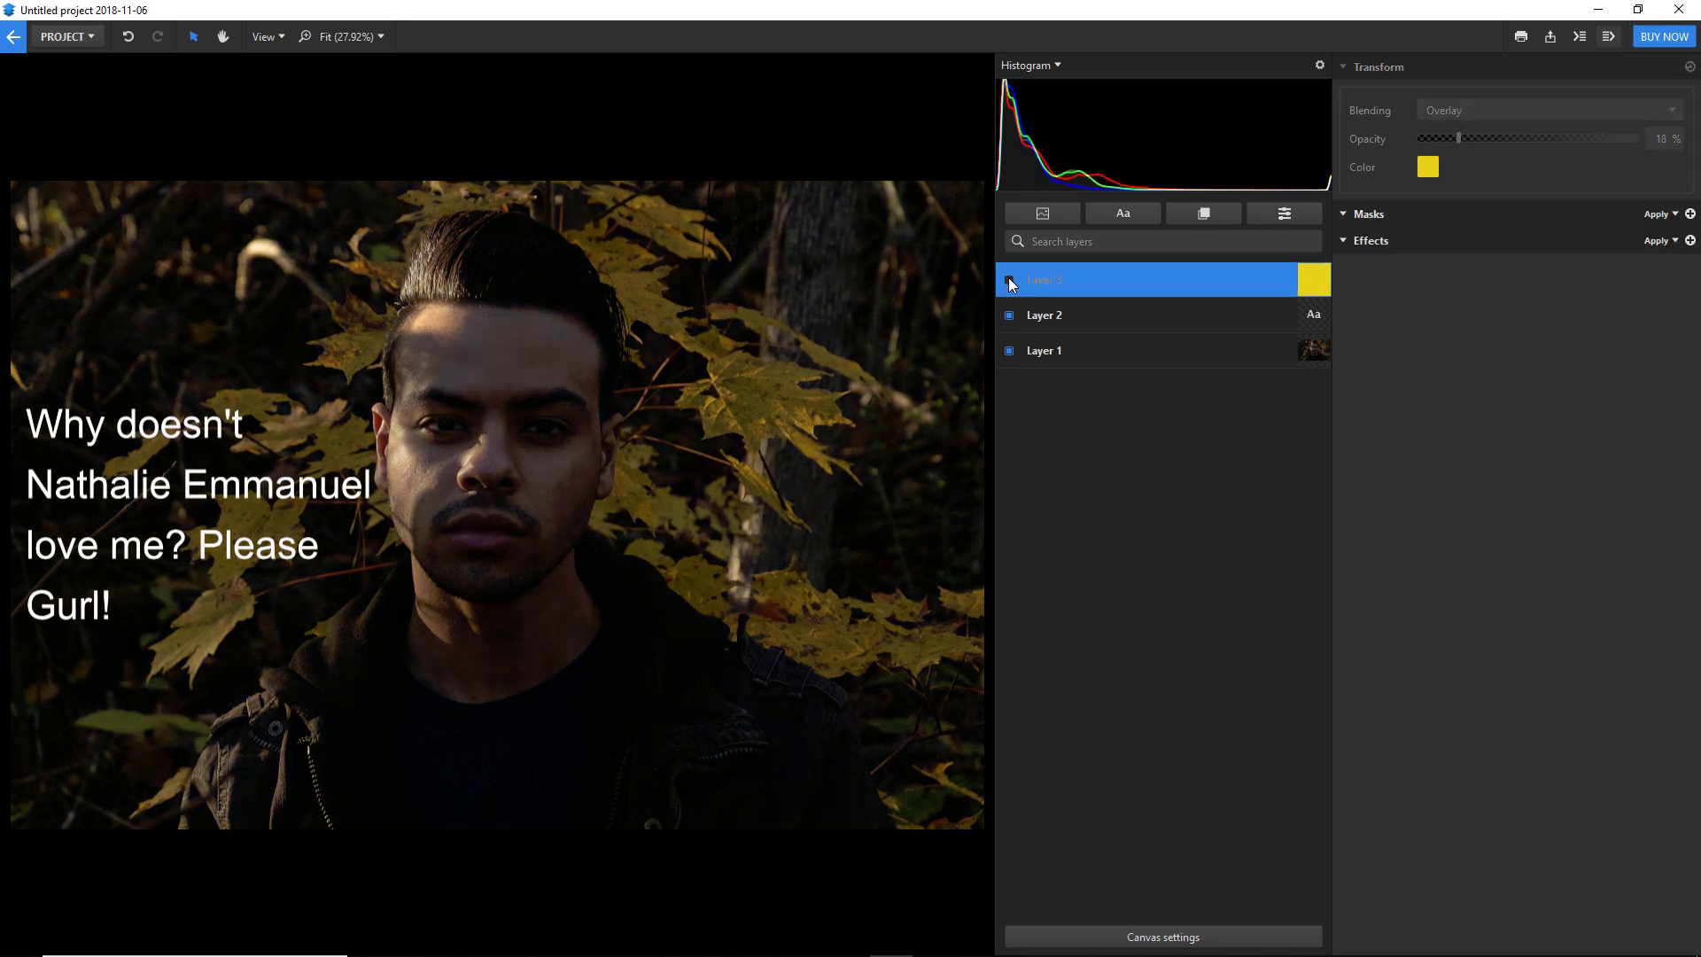
left_click(1009, 281)
left_click(1014, 318)
left_click(1018, 282)
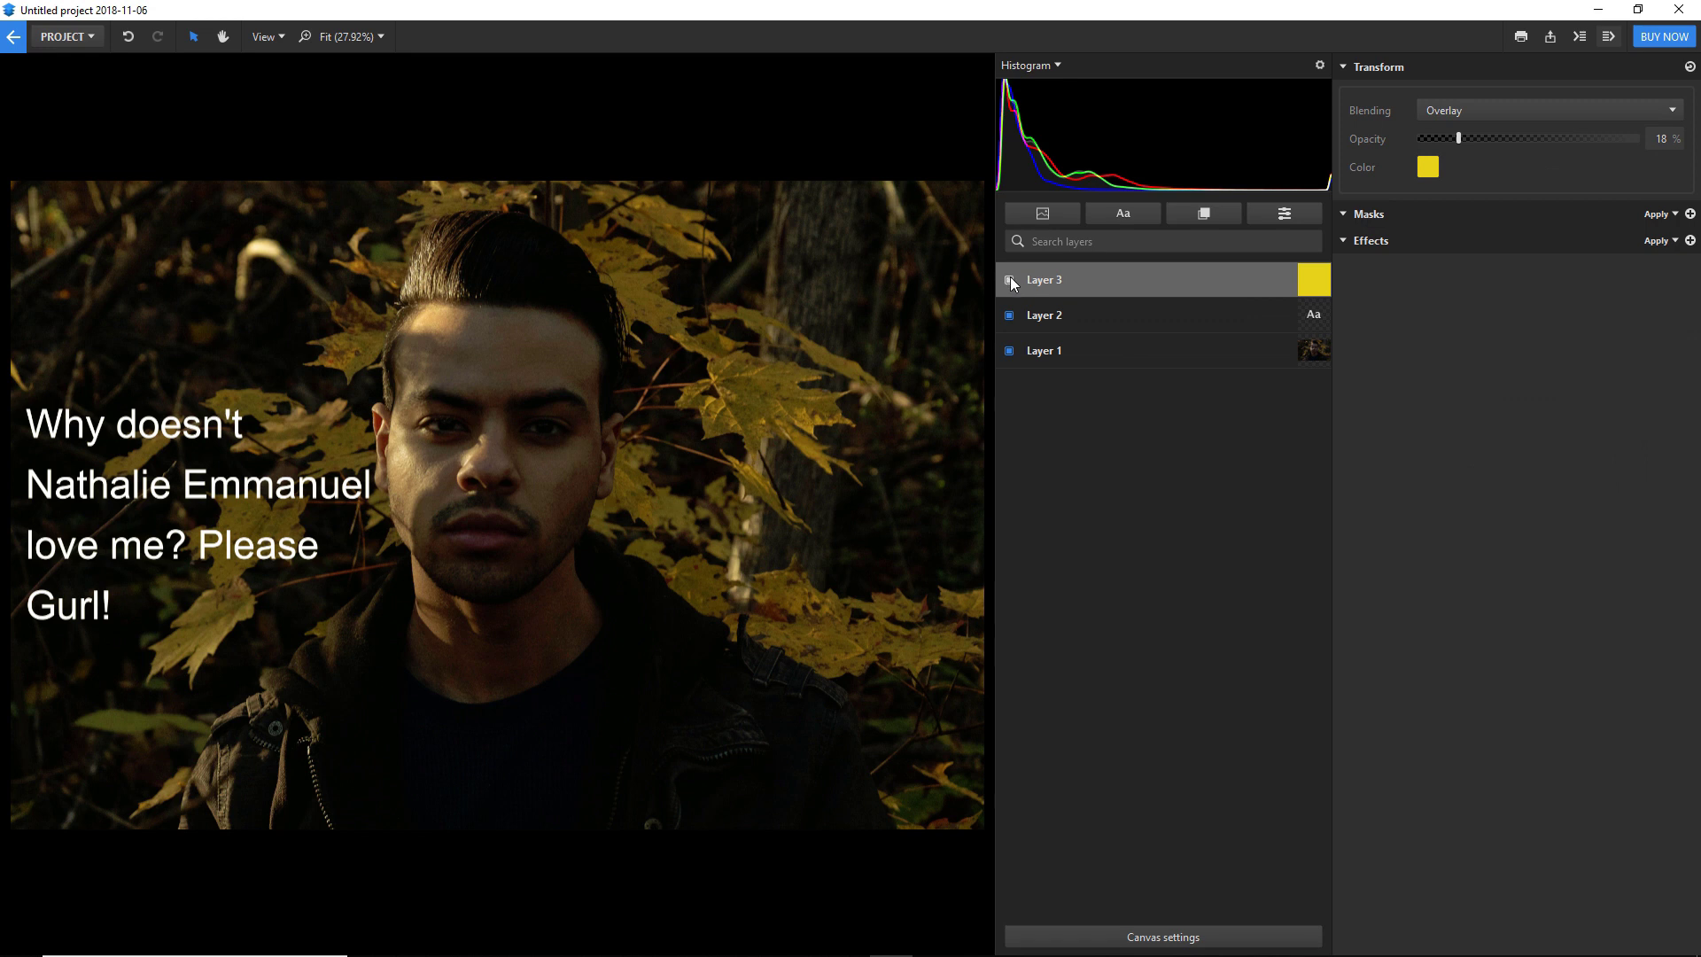
- Hide yellow Layer 3 and give it a Curves effect with one nearly straight control point
left_click(1009, 280)
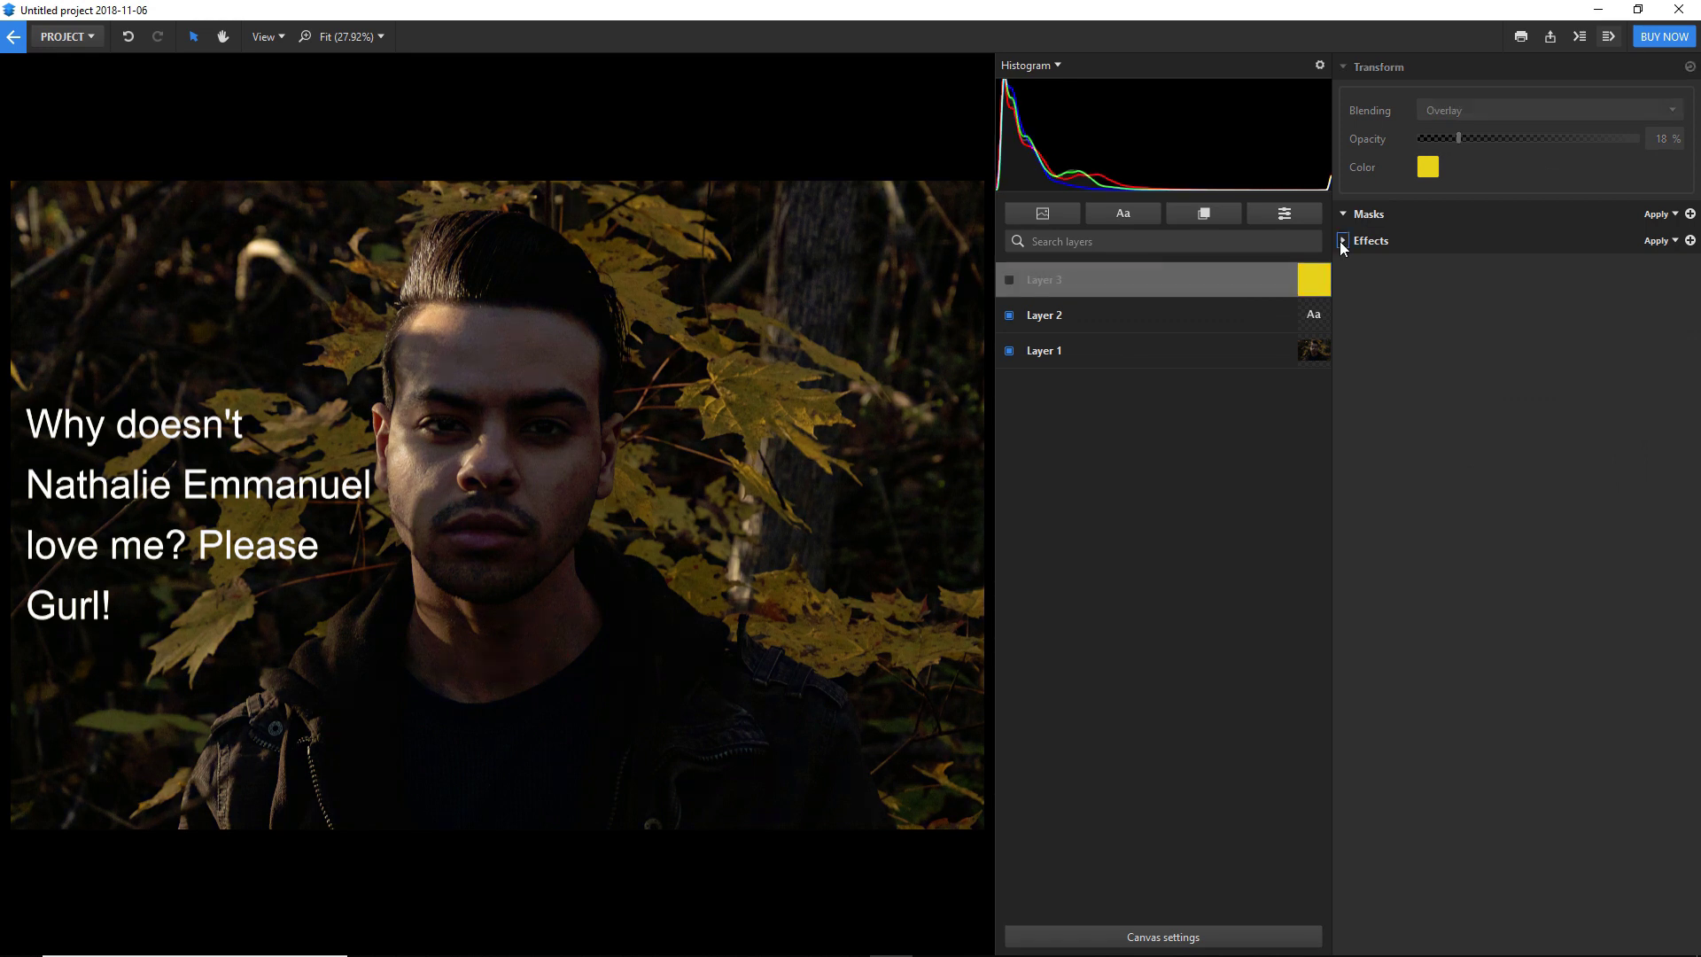
left_click(1689, 240)
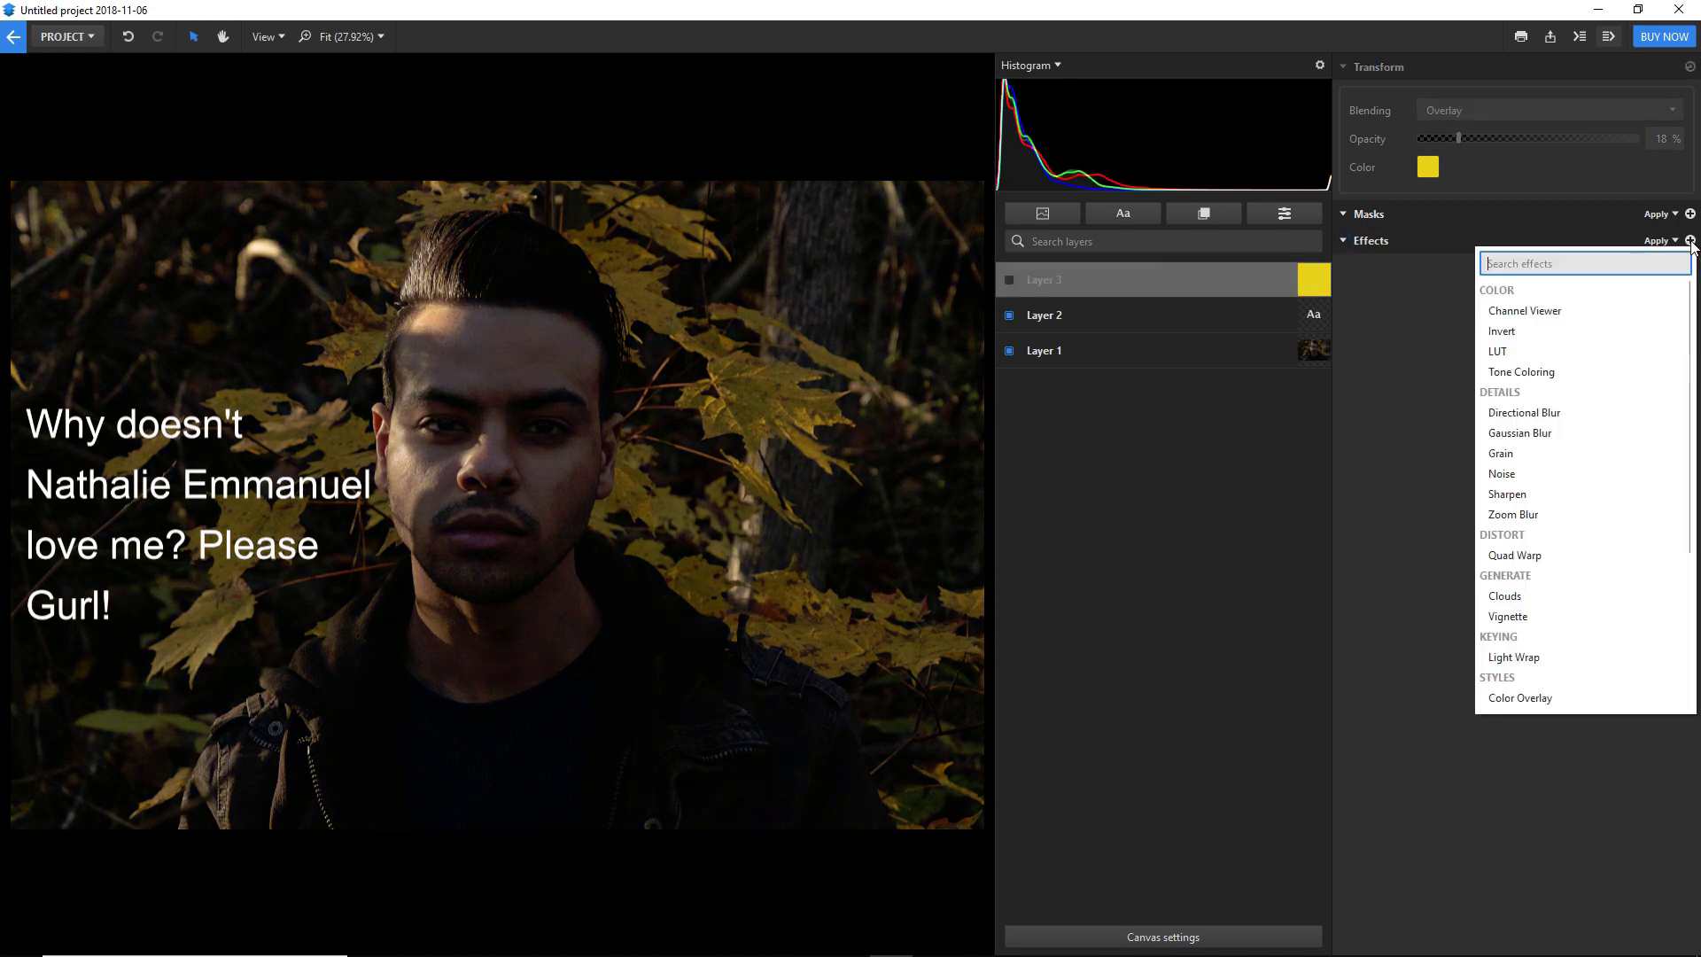
scroll(1592, 653, "down", 3)
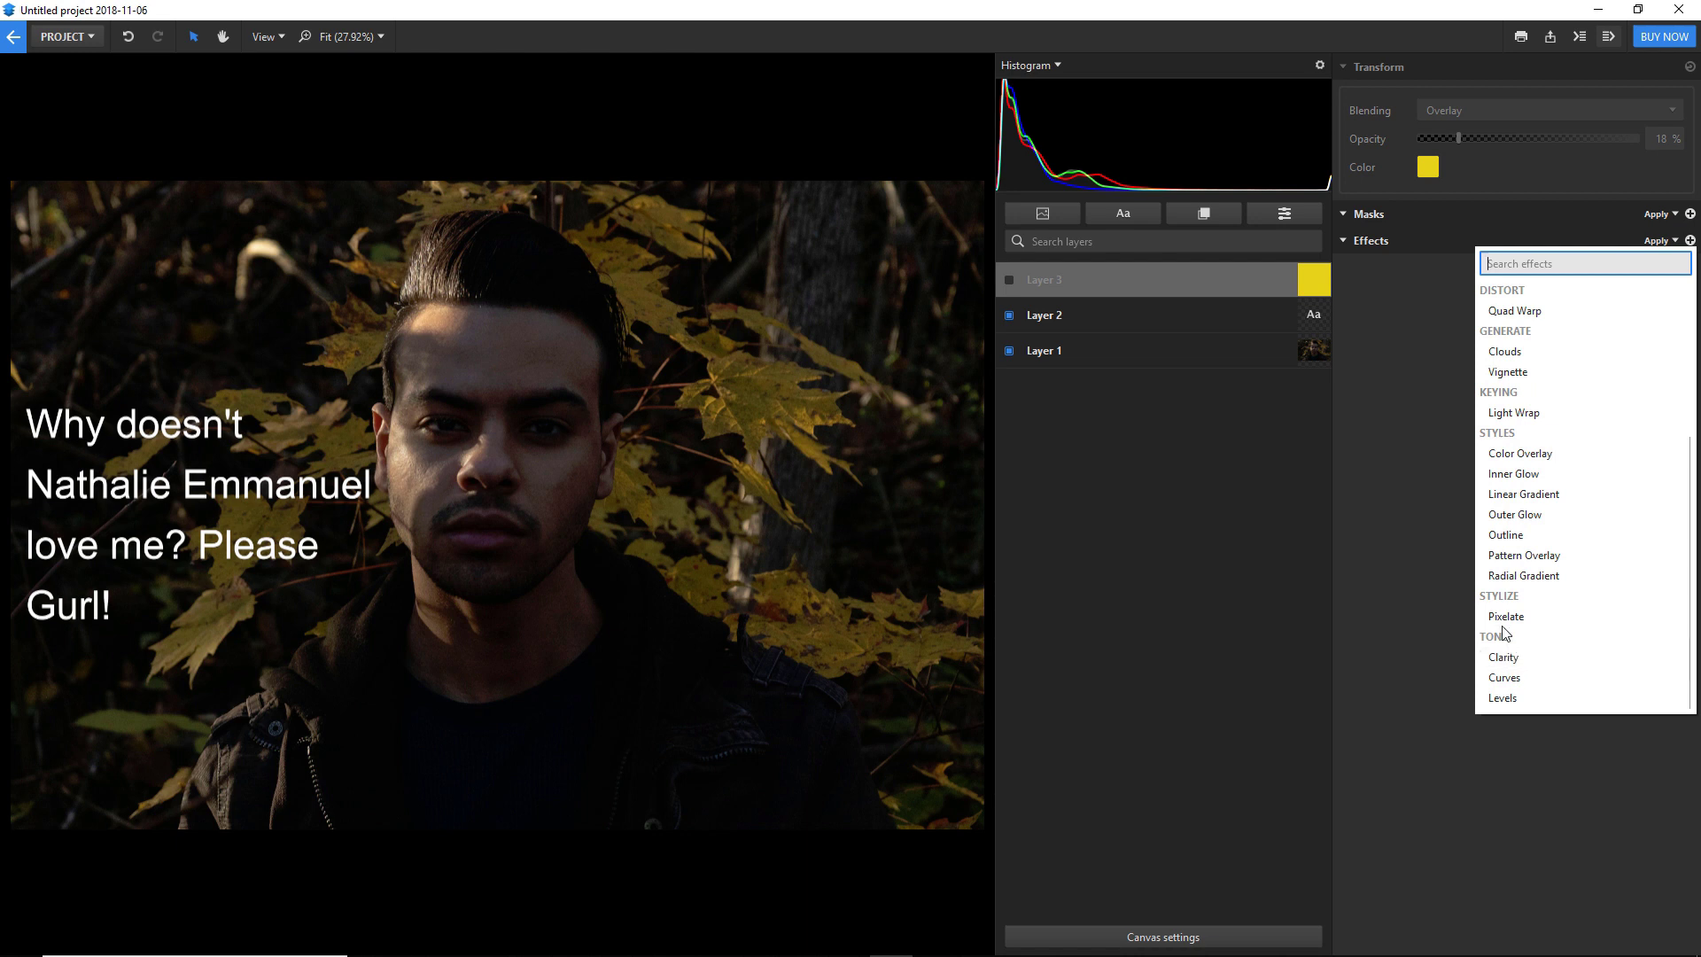
left_click(1521, 678)
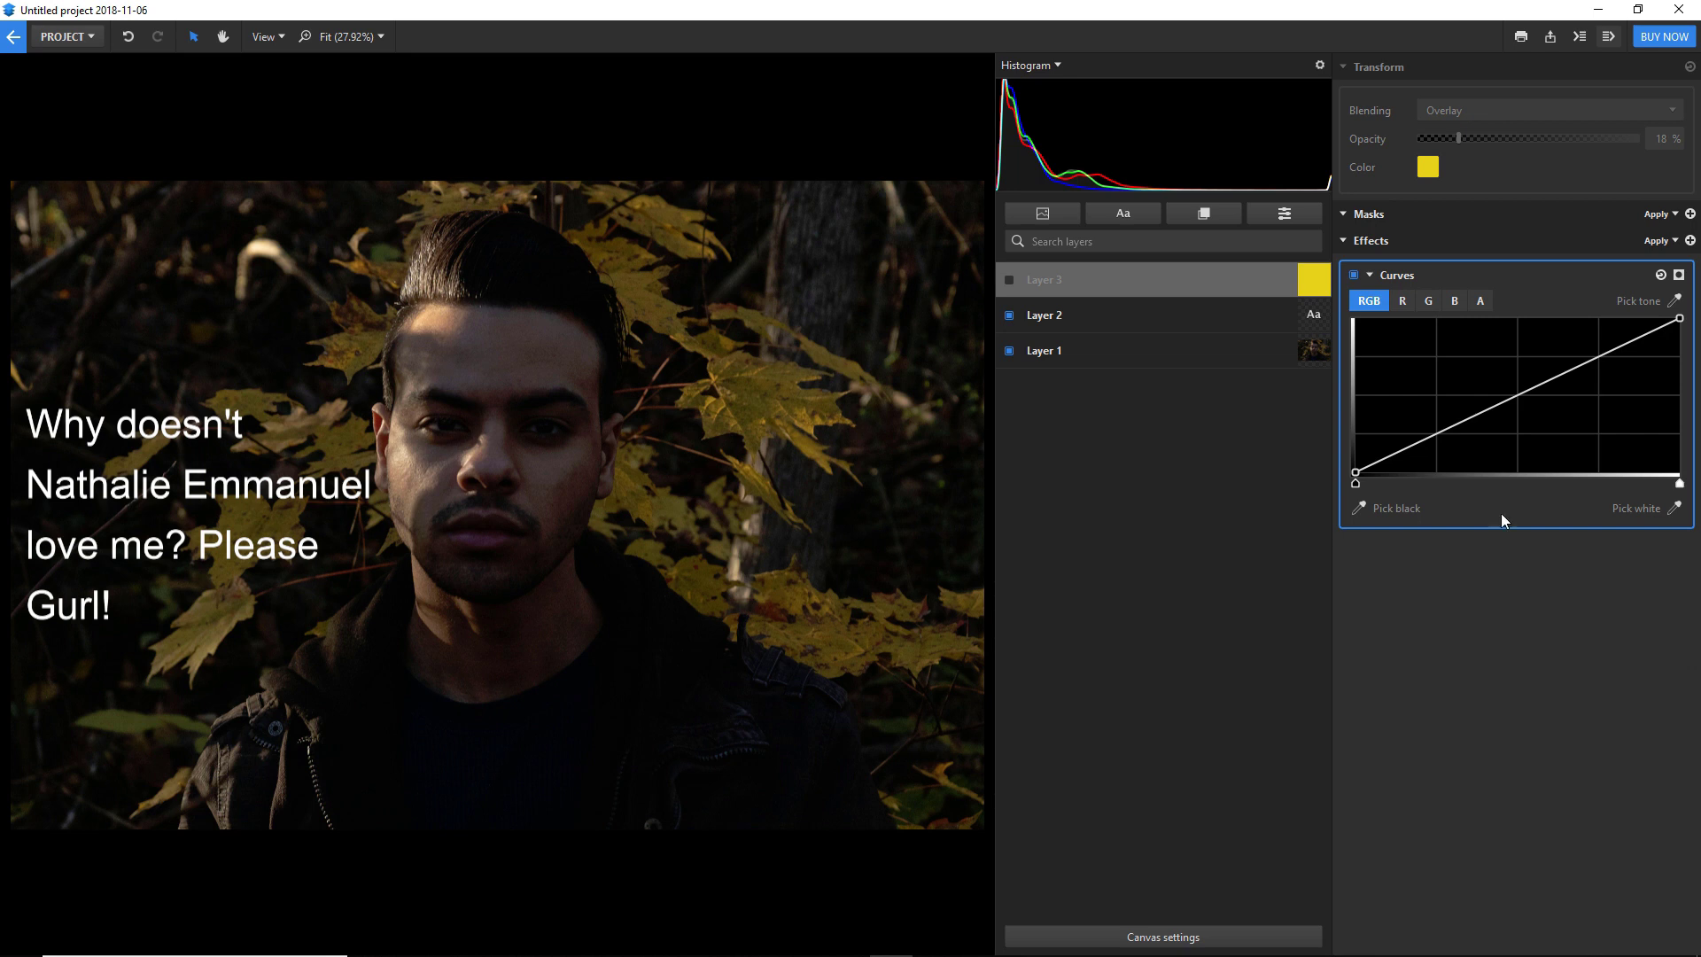
left_click(1467, 416)
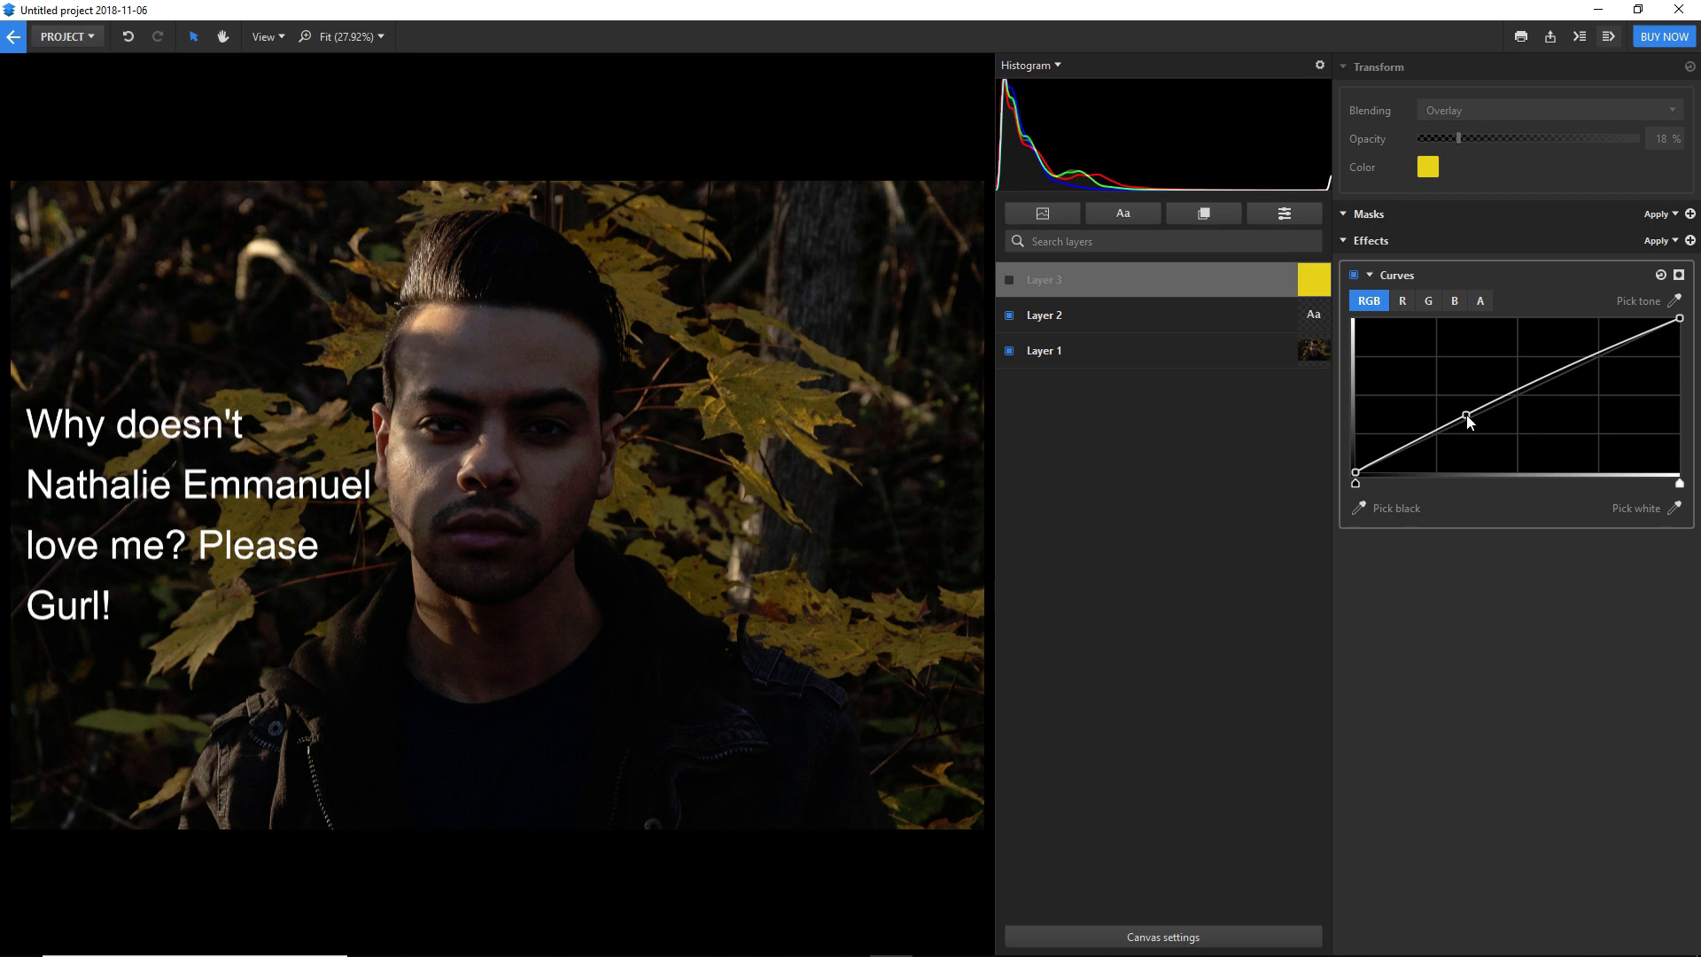
mouse_move(1467, 417)
left_mouse_down()
mouse_move(1453, 399)
mouse_move(1470, 422)
left_mouse_up()
- Reselect the yellow layer and add a new adjustment layer above it
left_click(1188, 292)
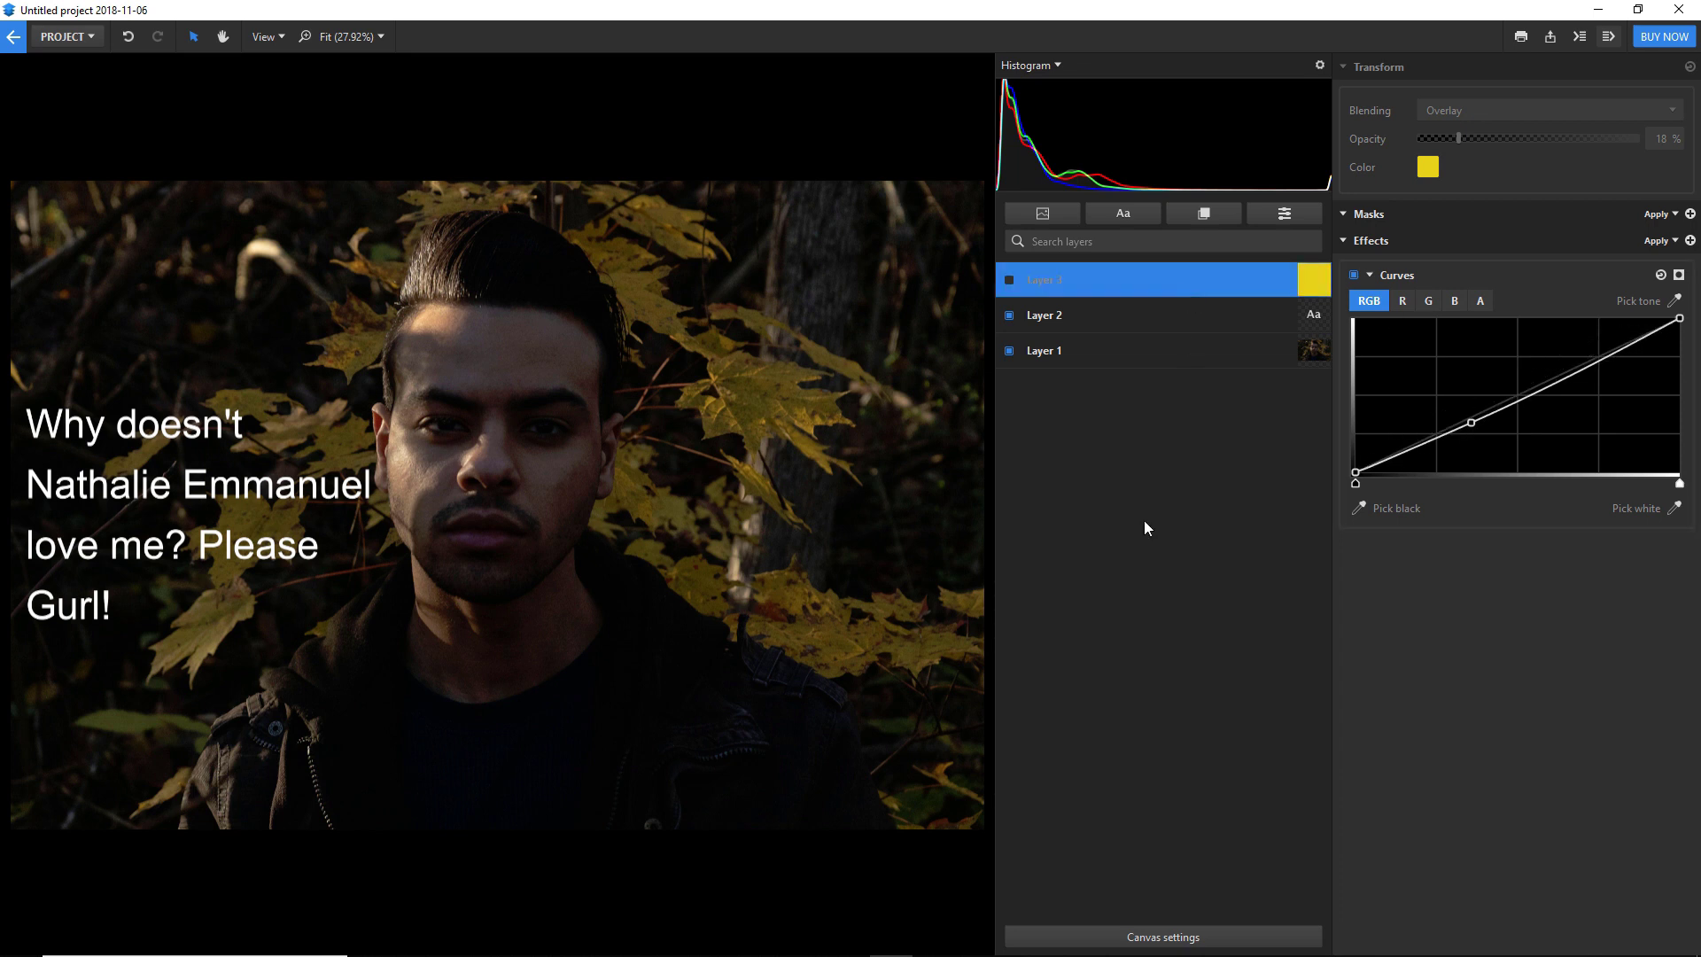
left_click(1144, 519)
left_click(1156, 279)
left_click(1283, 214)
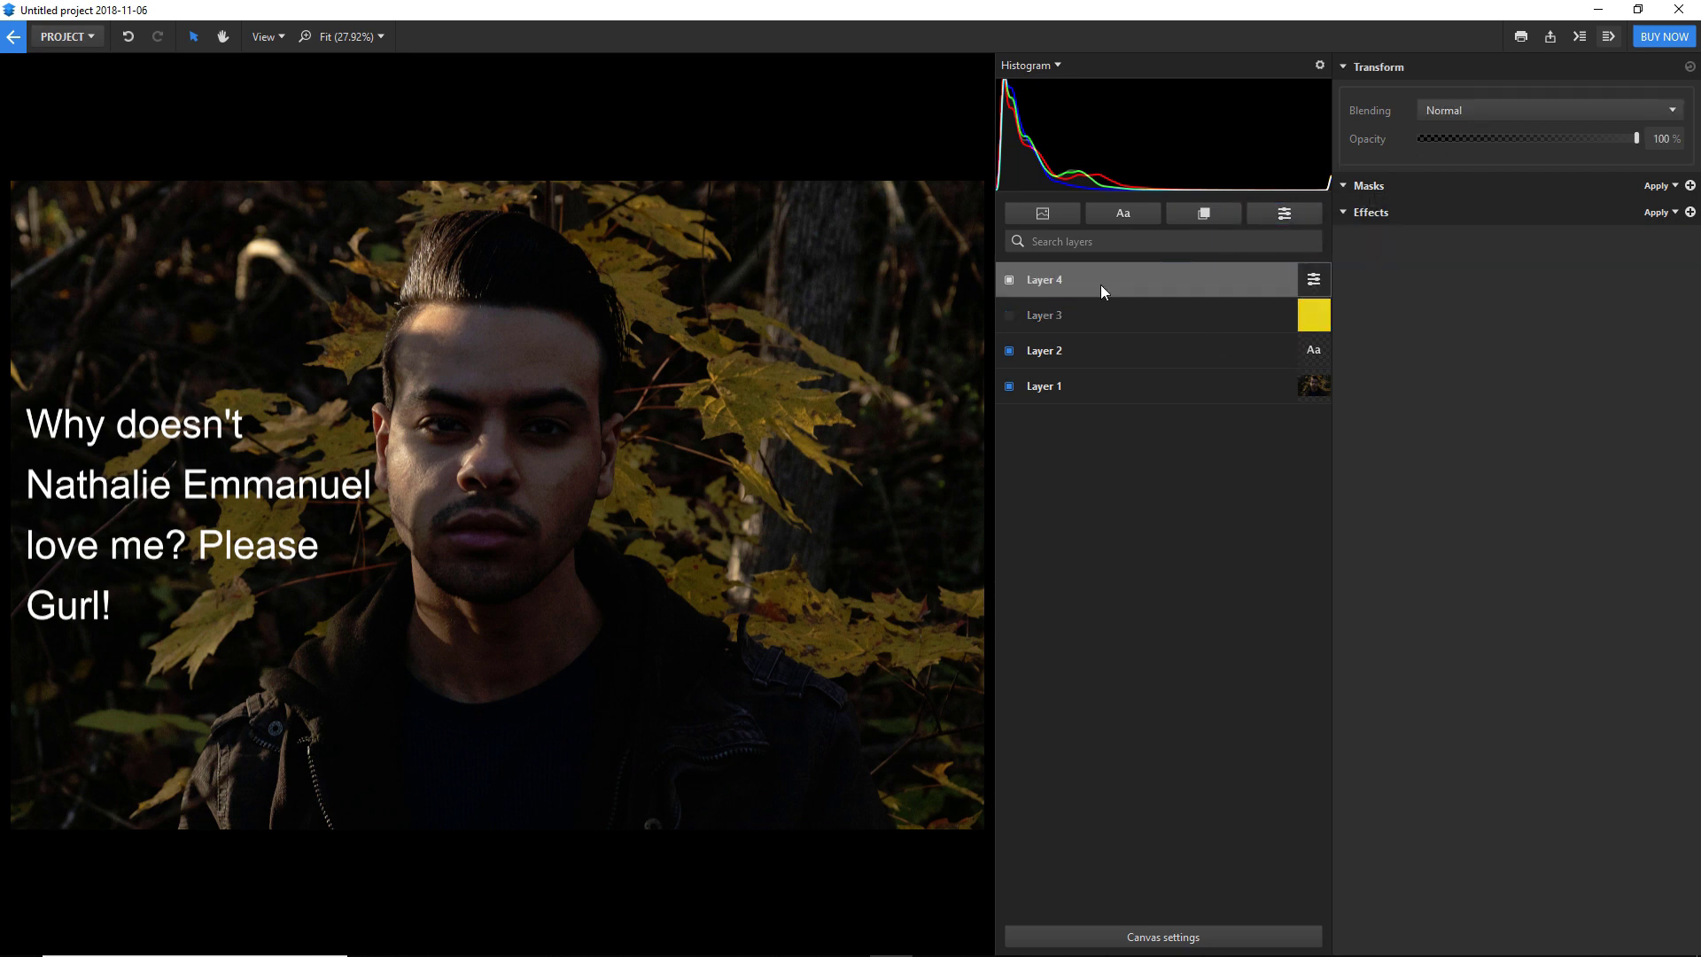
- Add an Exposure effect to the adjustment layer, raised slightly to 0.1 EV
left_click(1178, 329)
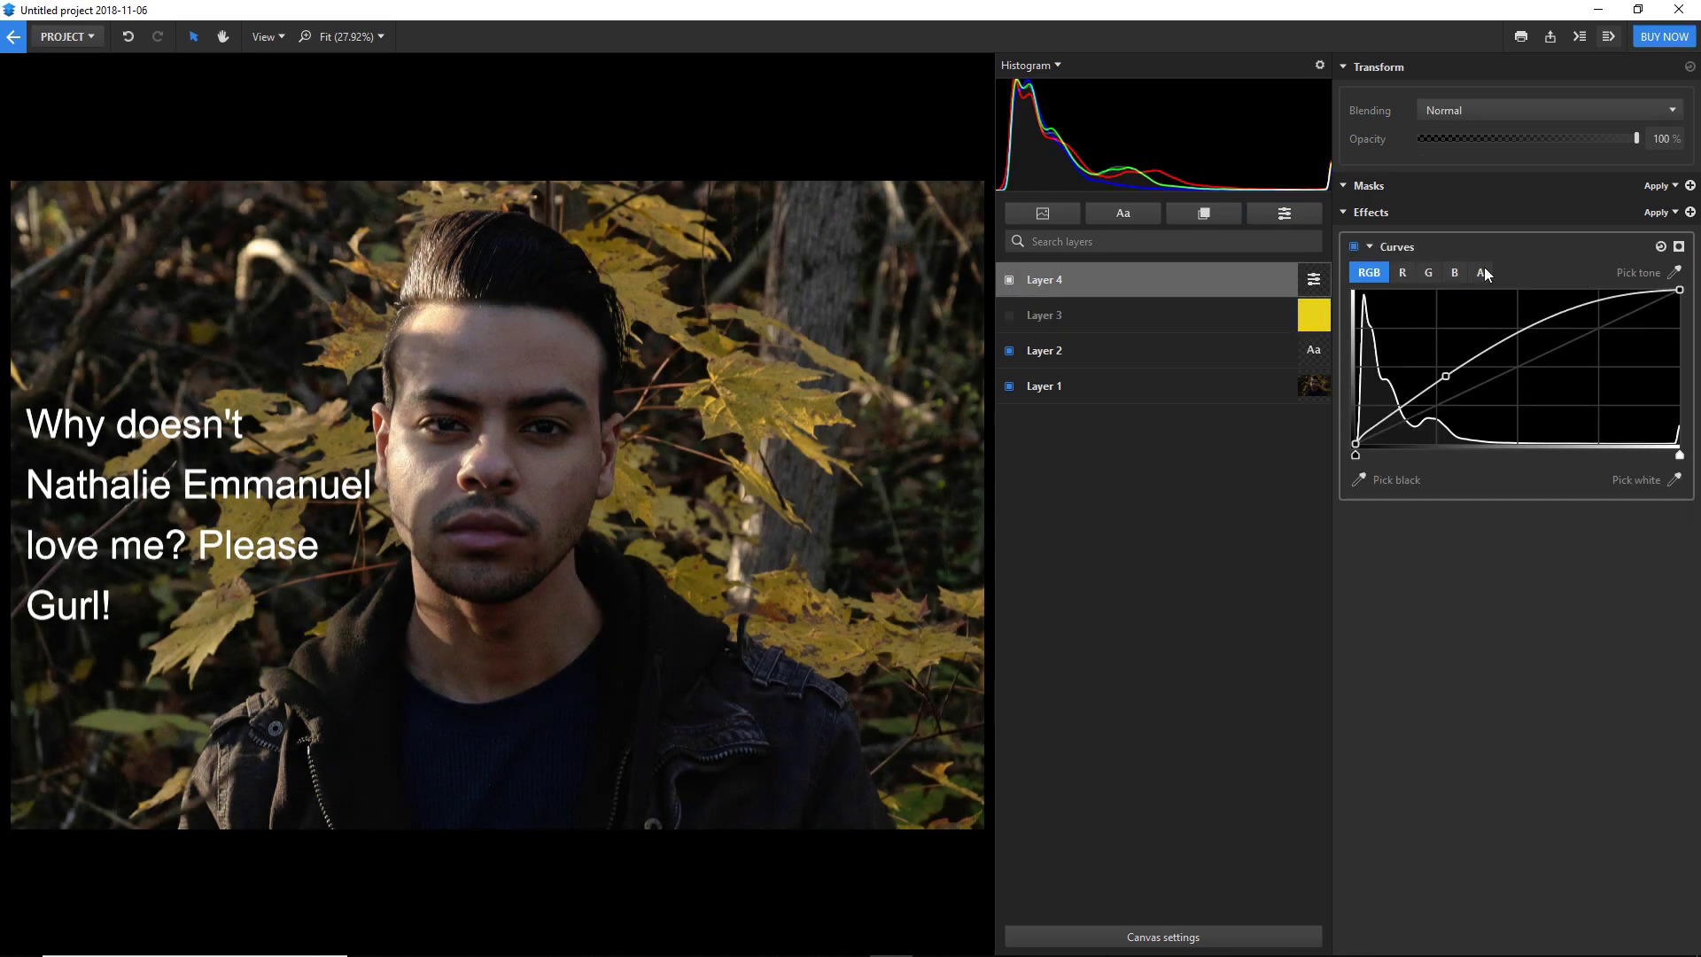
left_click(1690, 213)
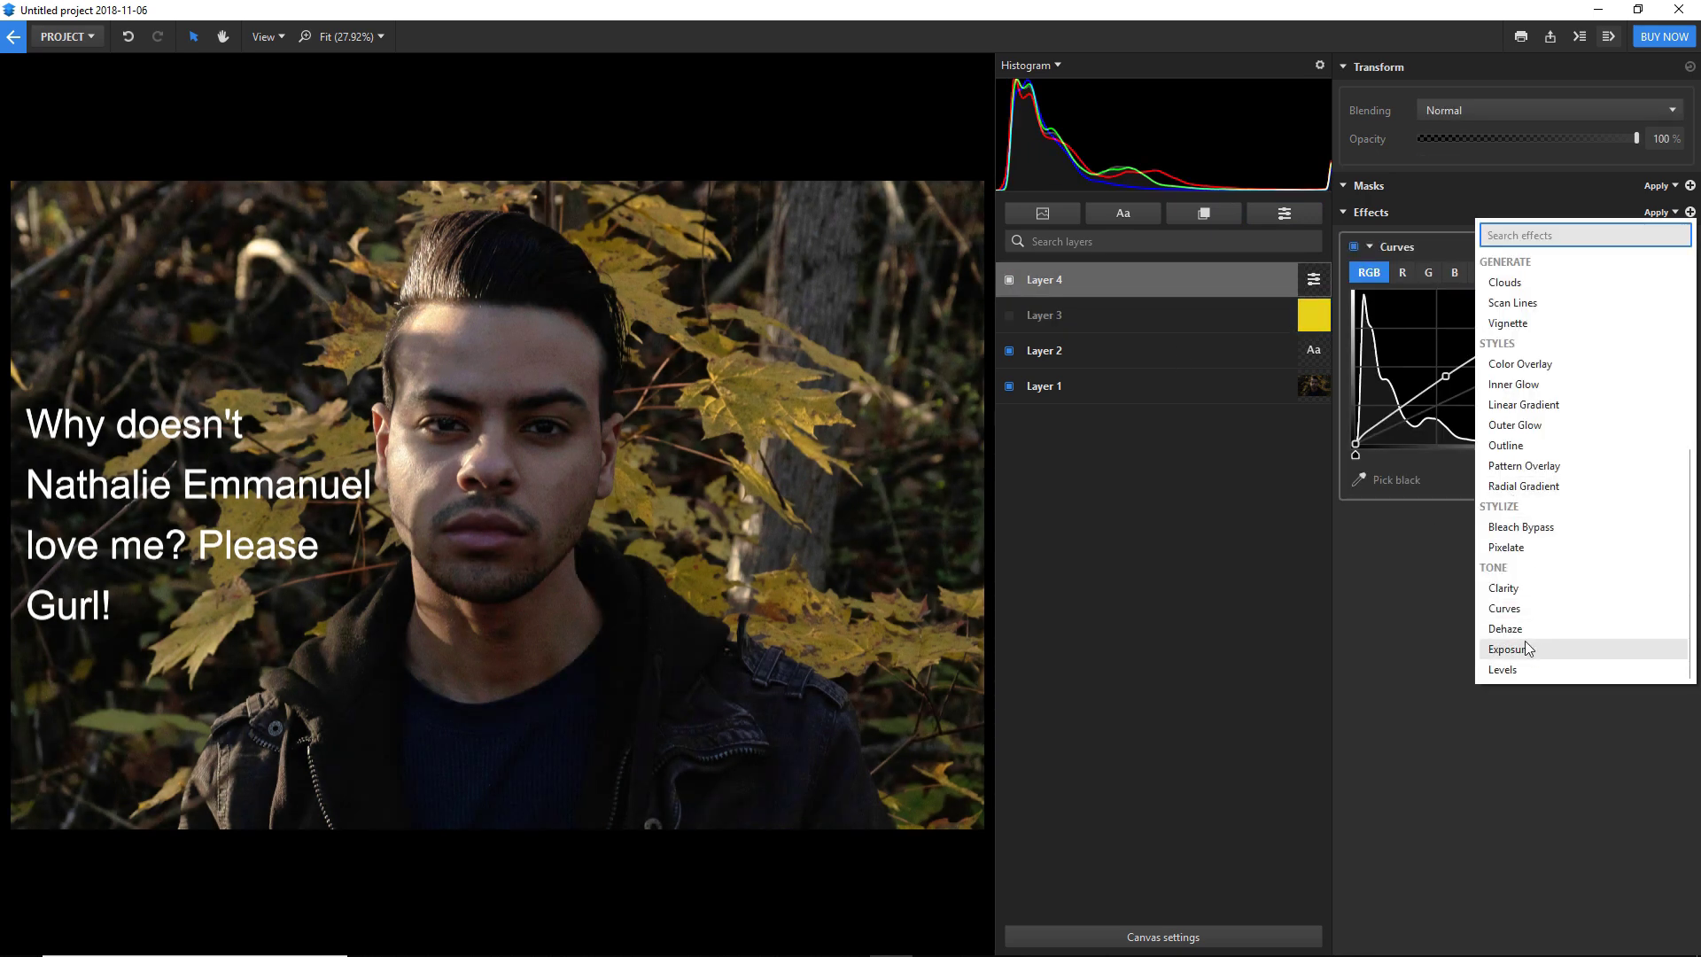
left_click(1527, 649)
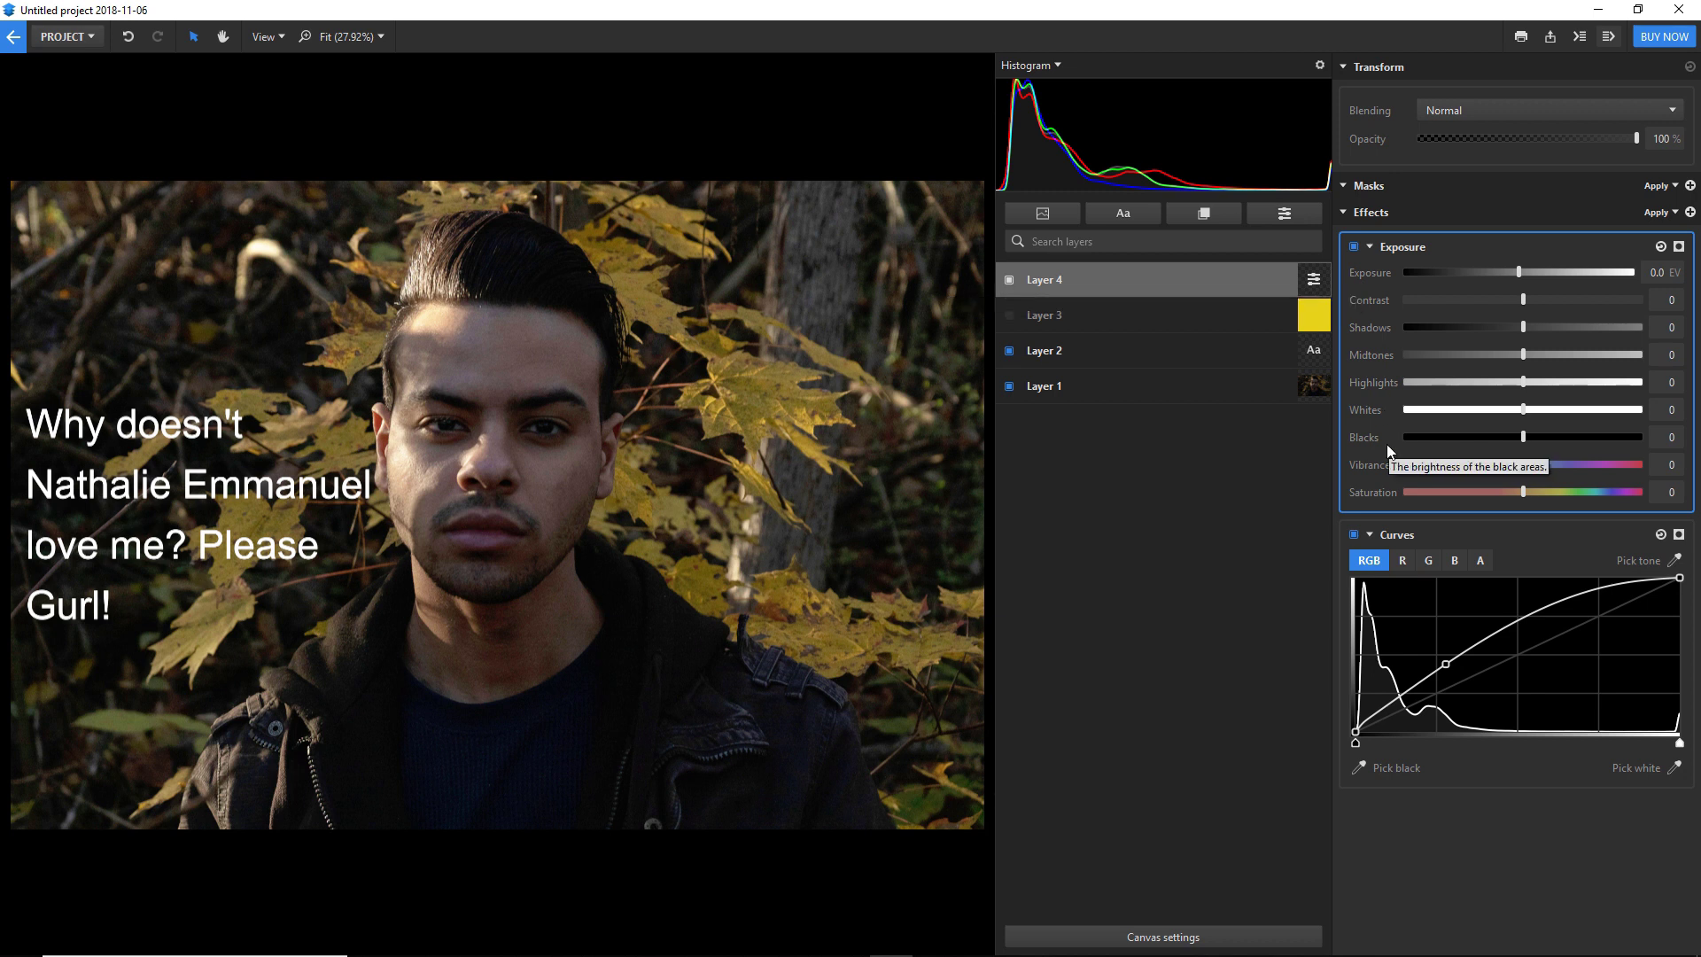
left_click_drag(1519, 271, 1527, 275)
- Add a Clarity effect and raise its amount to about 47.9%
left_click(1370, 246)
left_click(1690, 212)
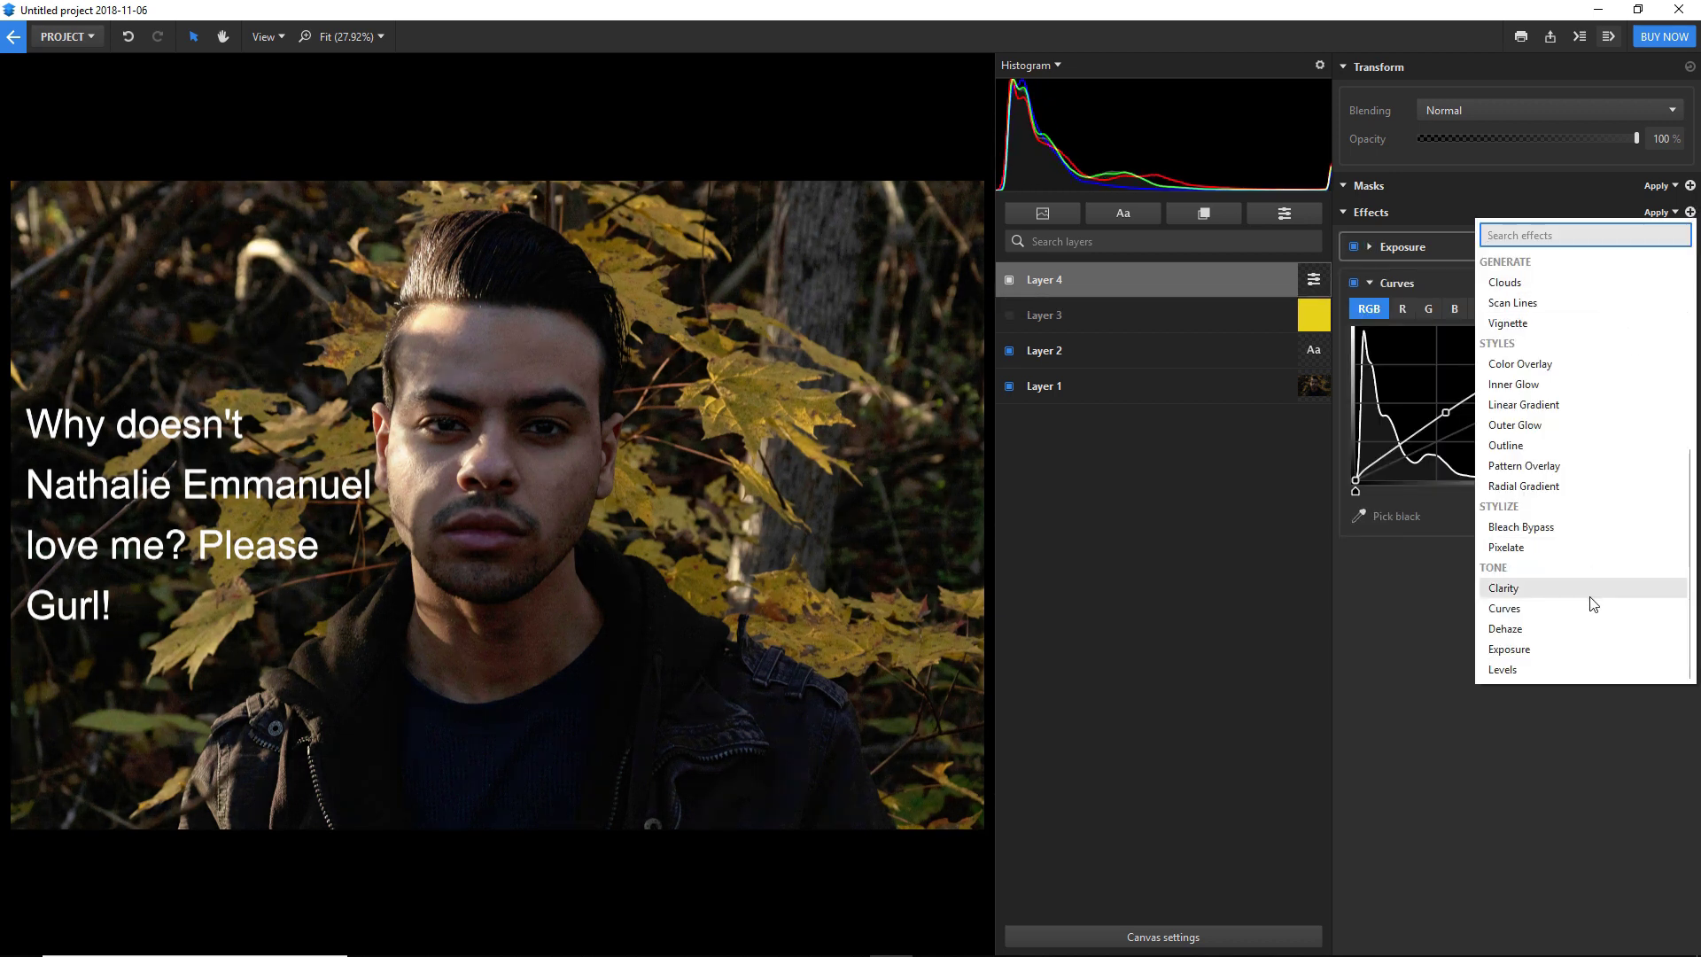
left_click(1564, 590)
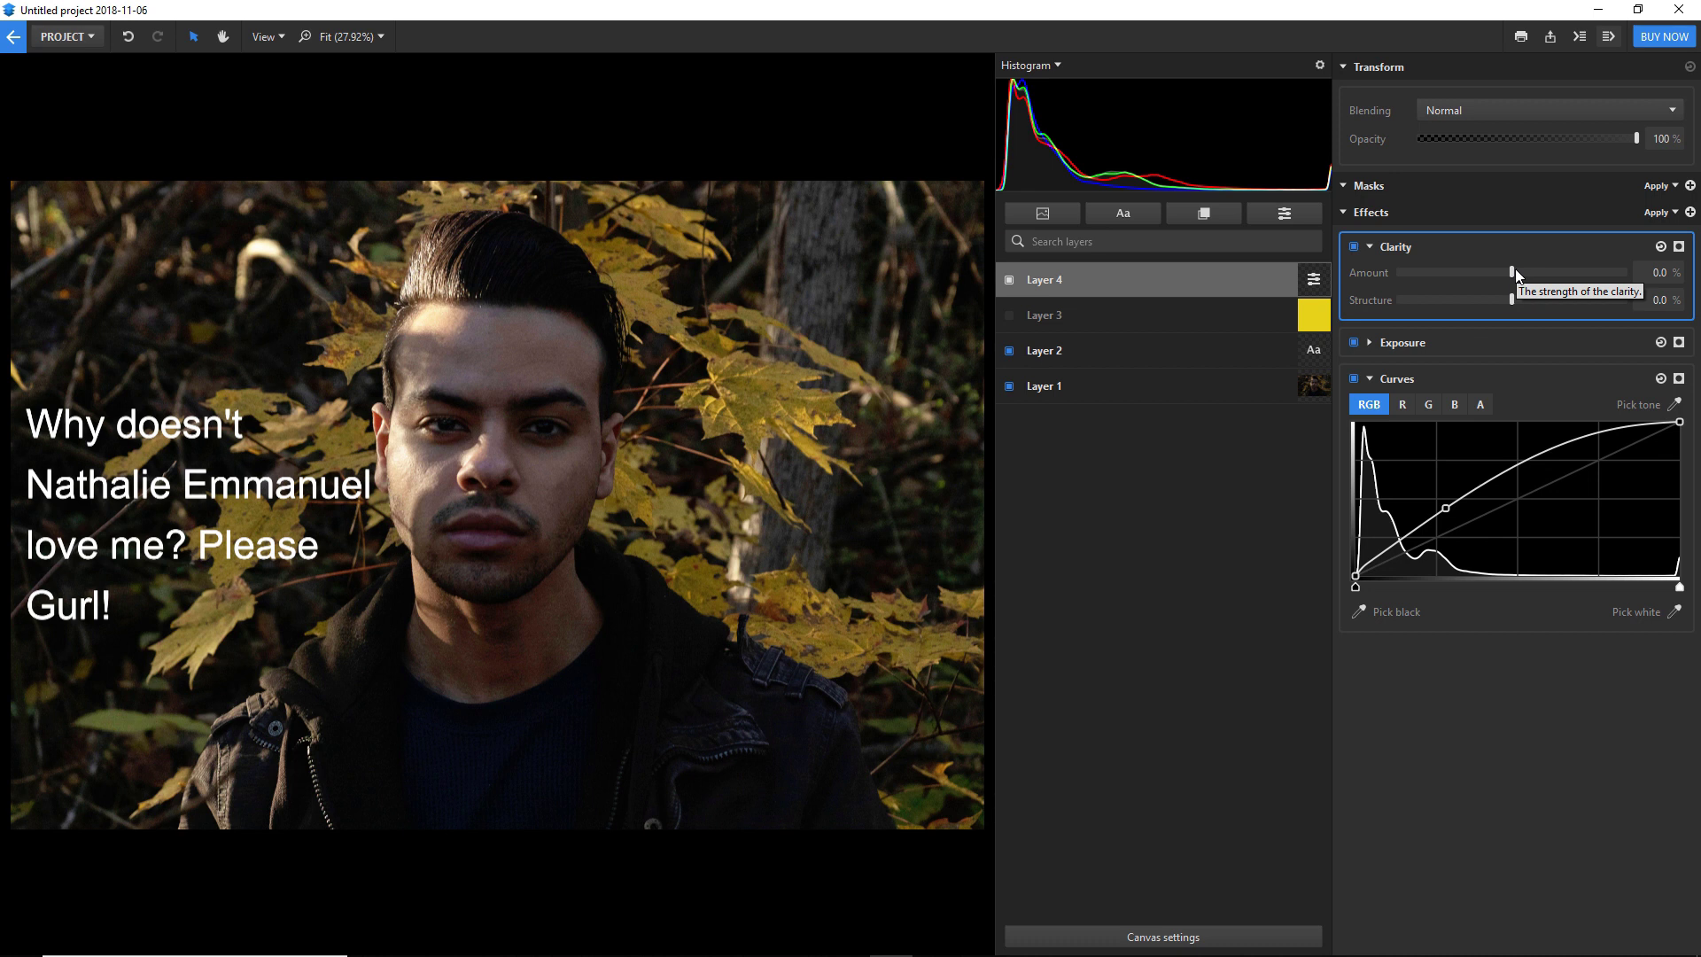
left_click_drag(1512, 273, 1605, 296)
left_click(1690, 212)
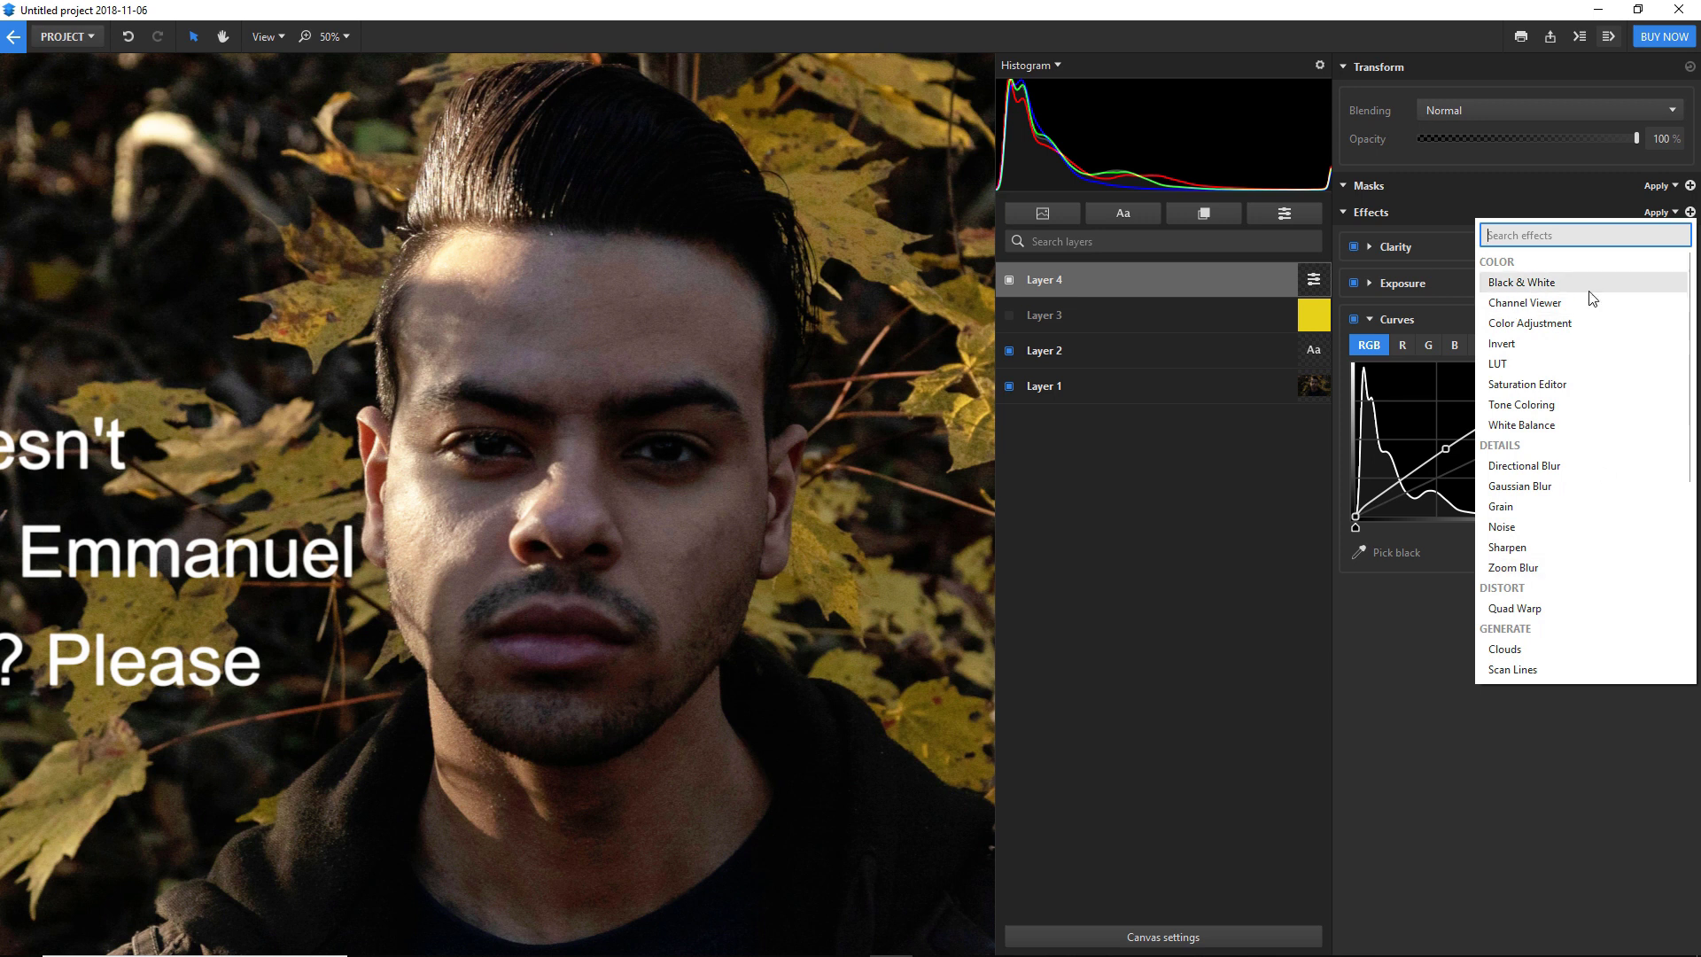
- Add a Color Adjustment effect targeting the yellow leaf tones with saturation boosted to 45.0
left_click(1576, 321)
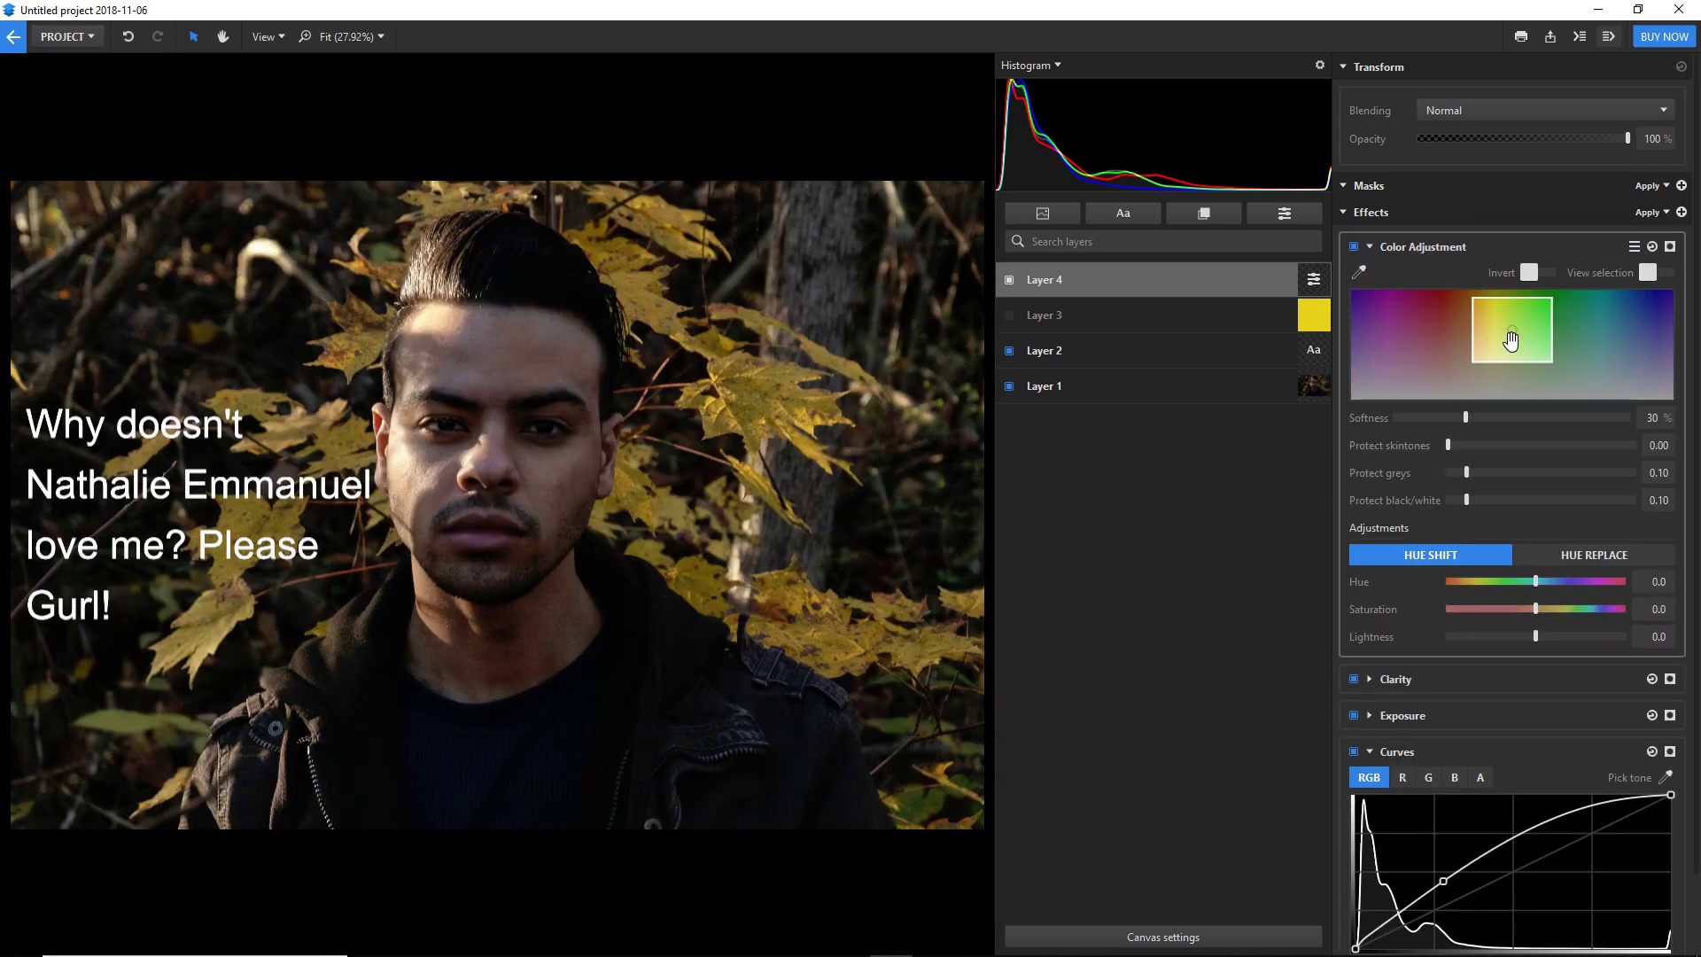
left_click_drag(1511, 339, 1518, 326)
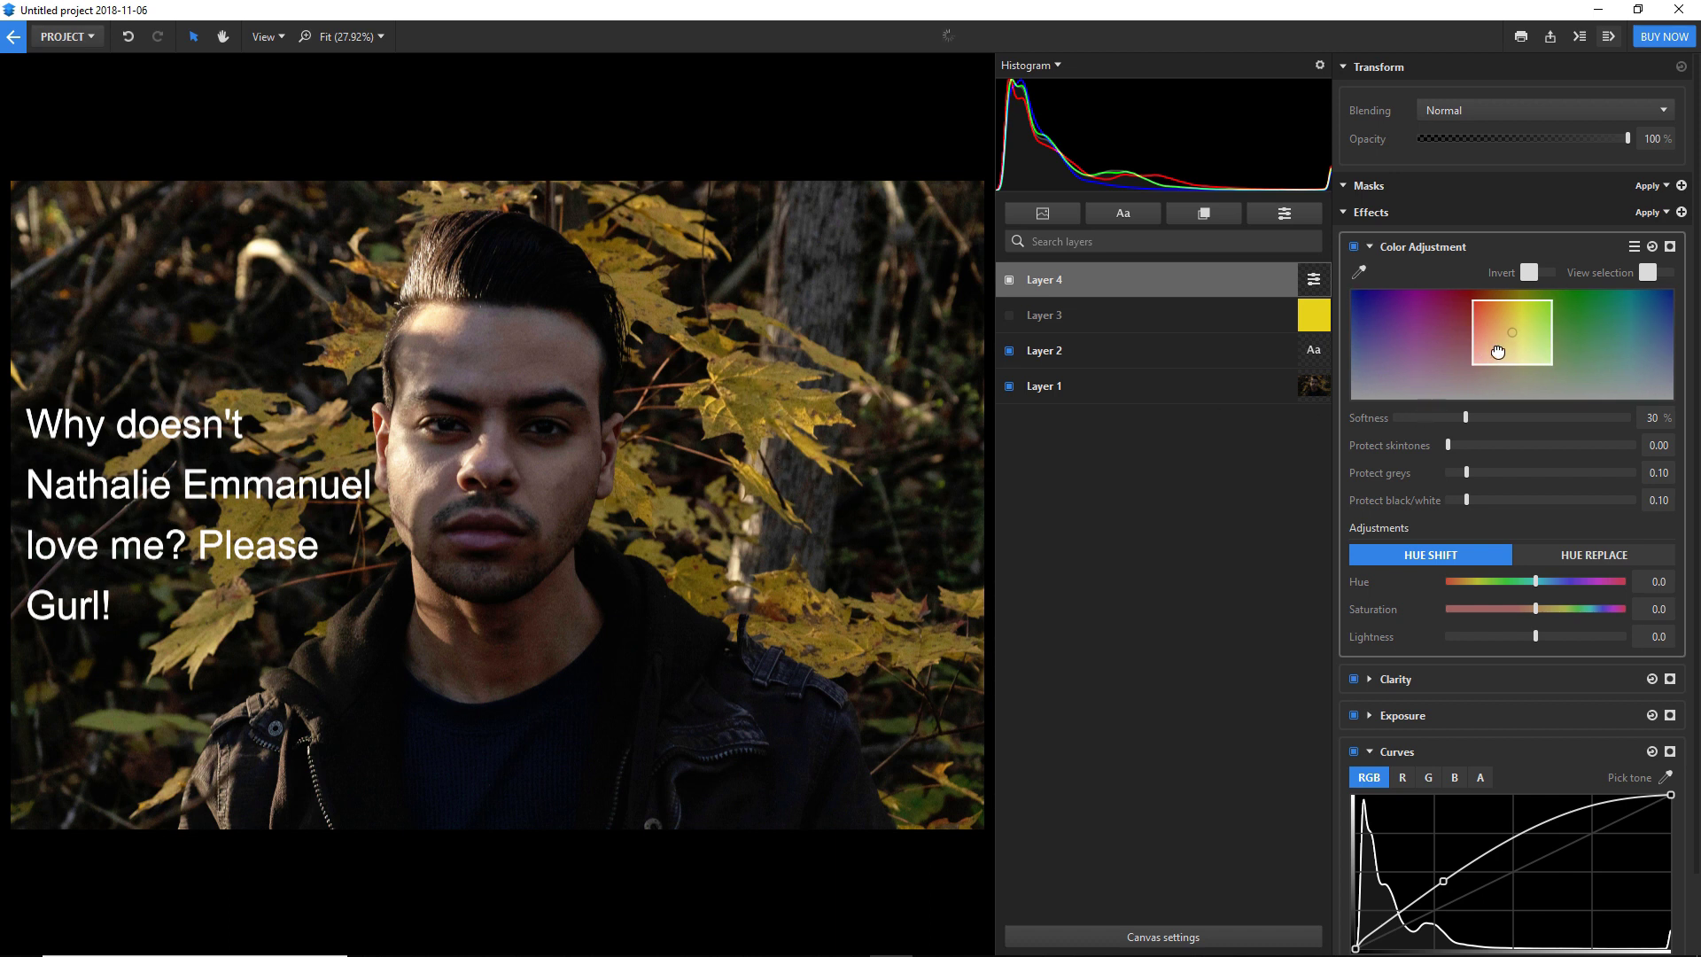
left_click_drag(1495, 348, 1497, 304)
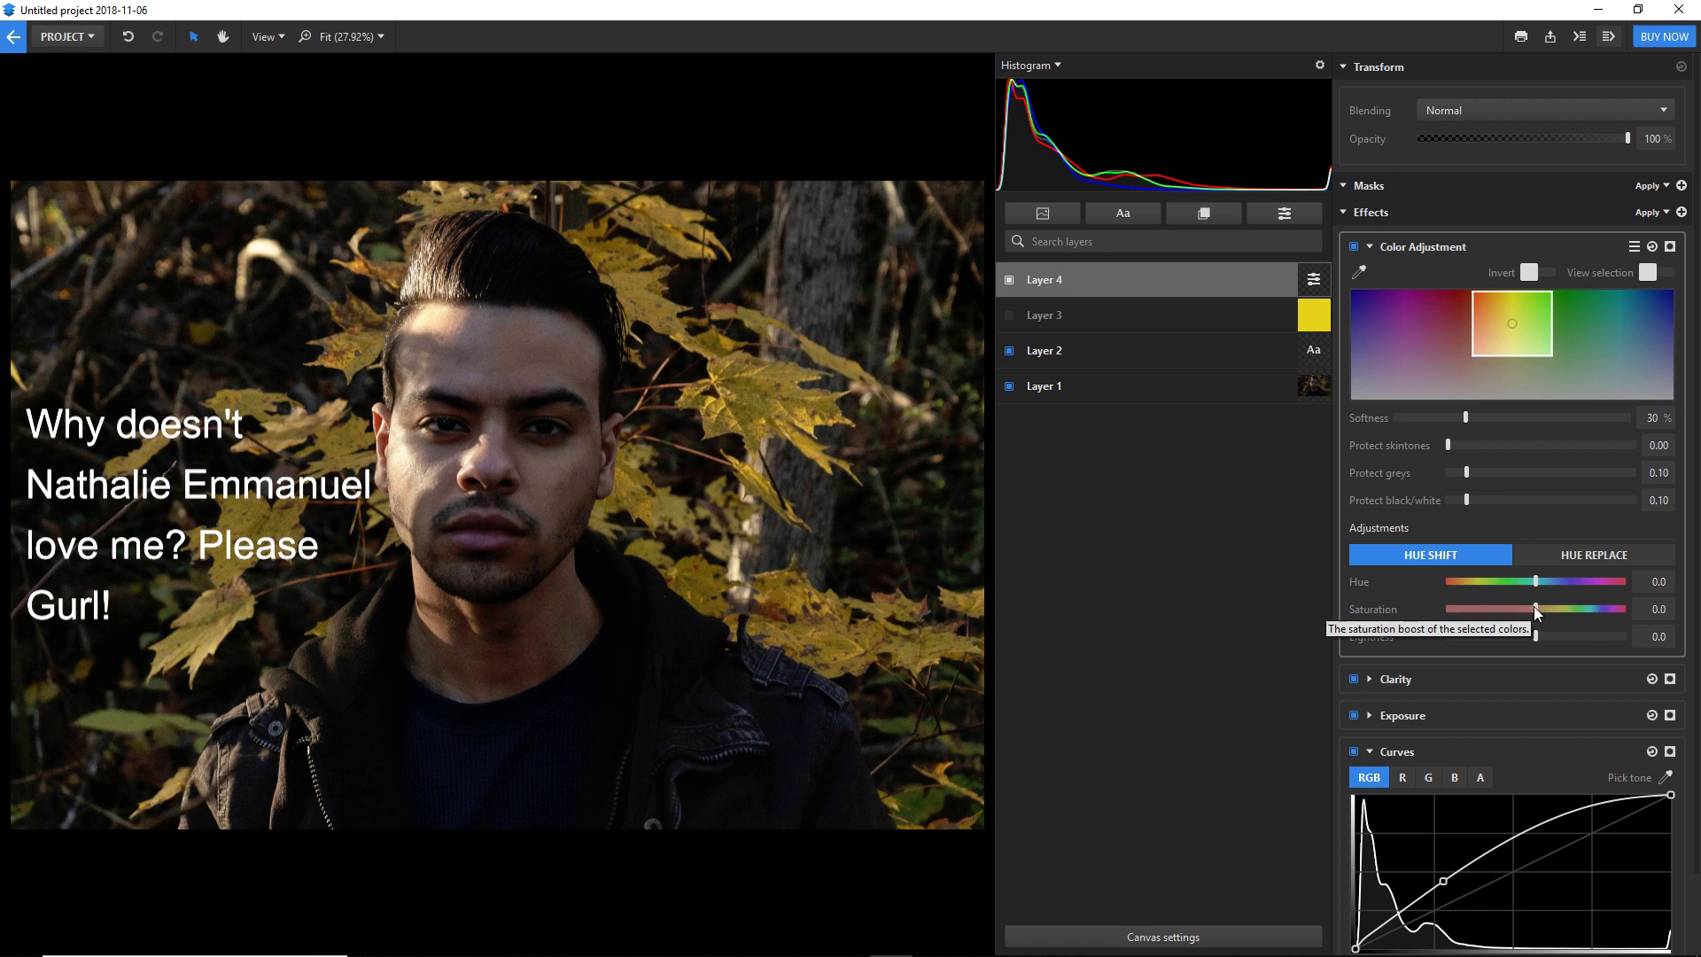
mouse_move(1533, 606)
left_mouse_down()
mouse_move(1586, 598)
mouse_move(1581, 566)
mouse_move(1527, 561)
mouse_move(1546, 575)
left_mouse_up()
left_click(1535, 583)
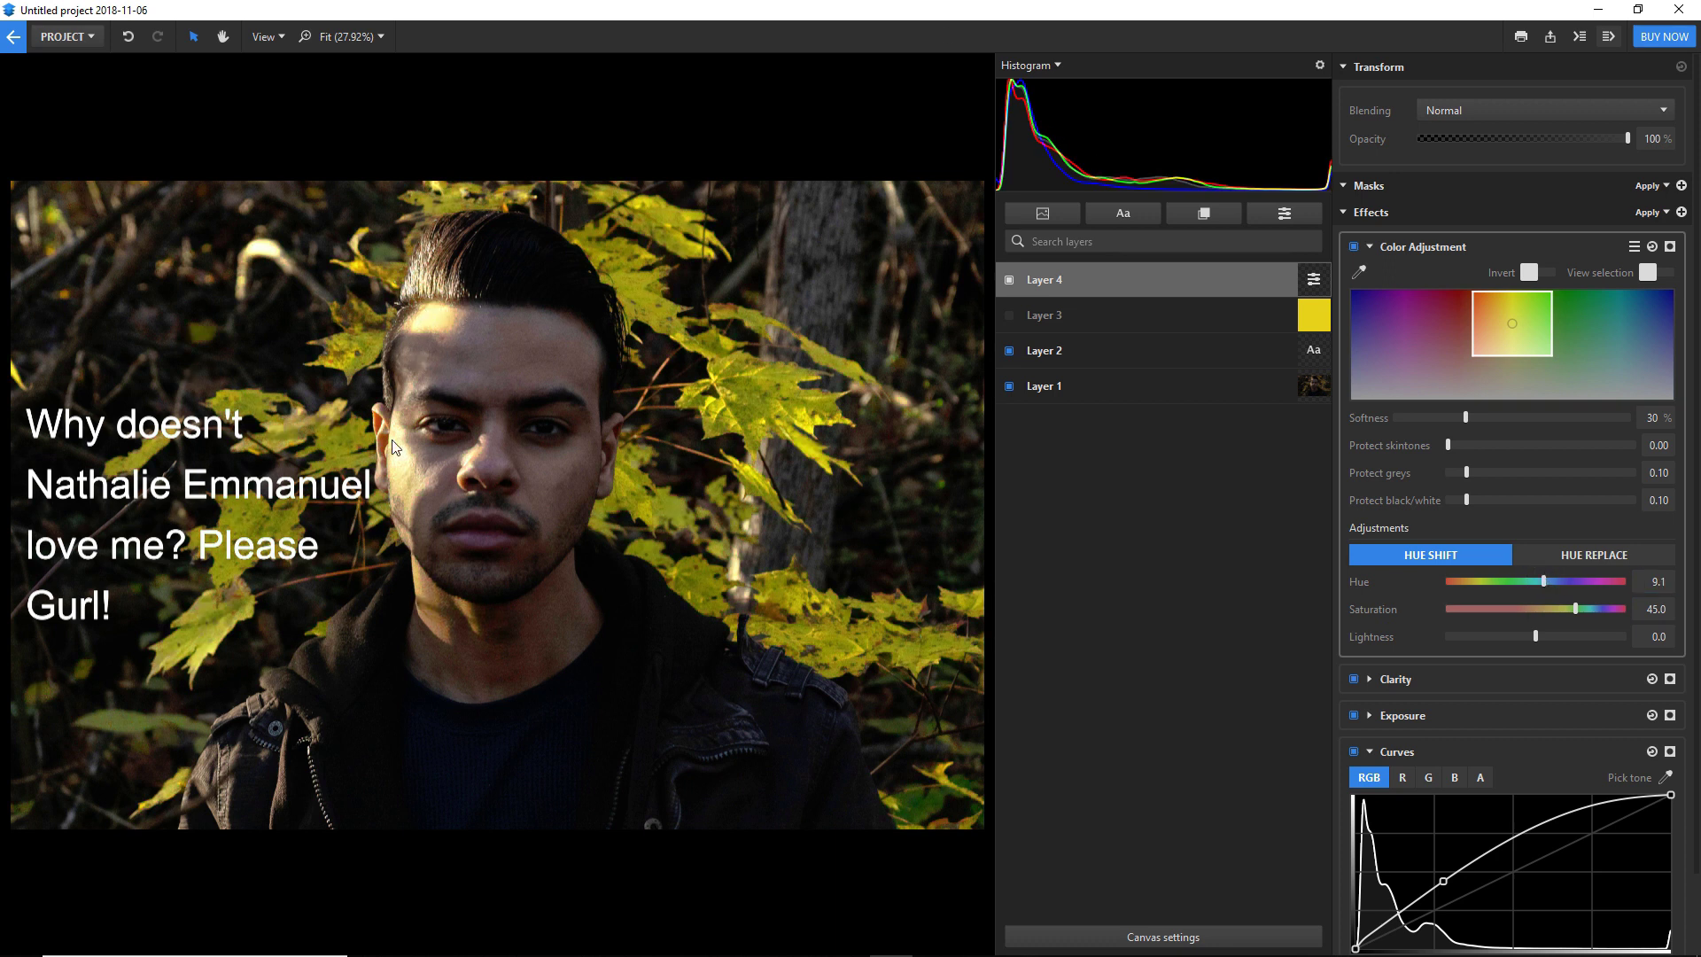
- Set one of the Color Adjustment value fields to 0
left_click(1647, 609)
type("0")
key("Return")
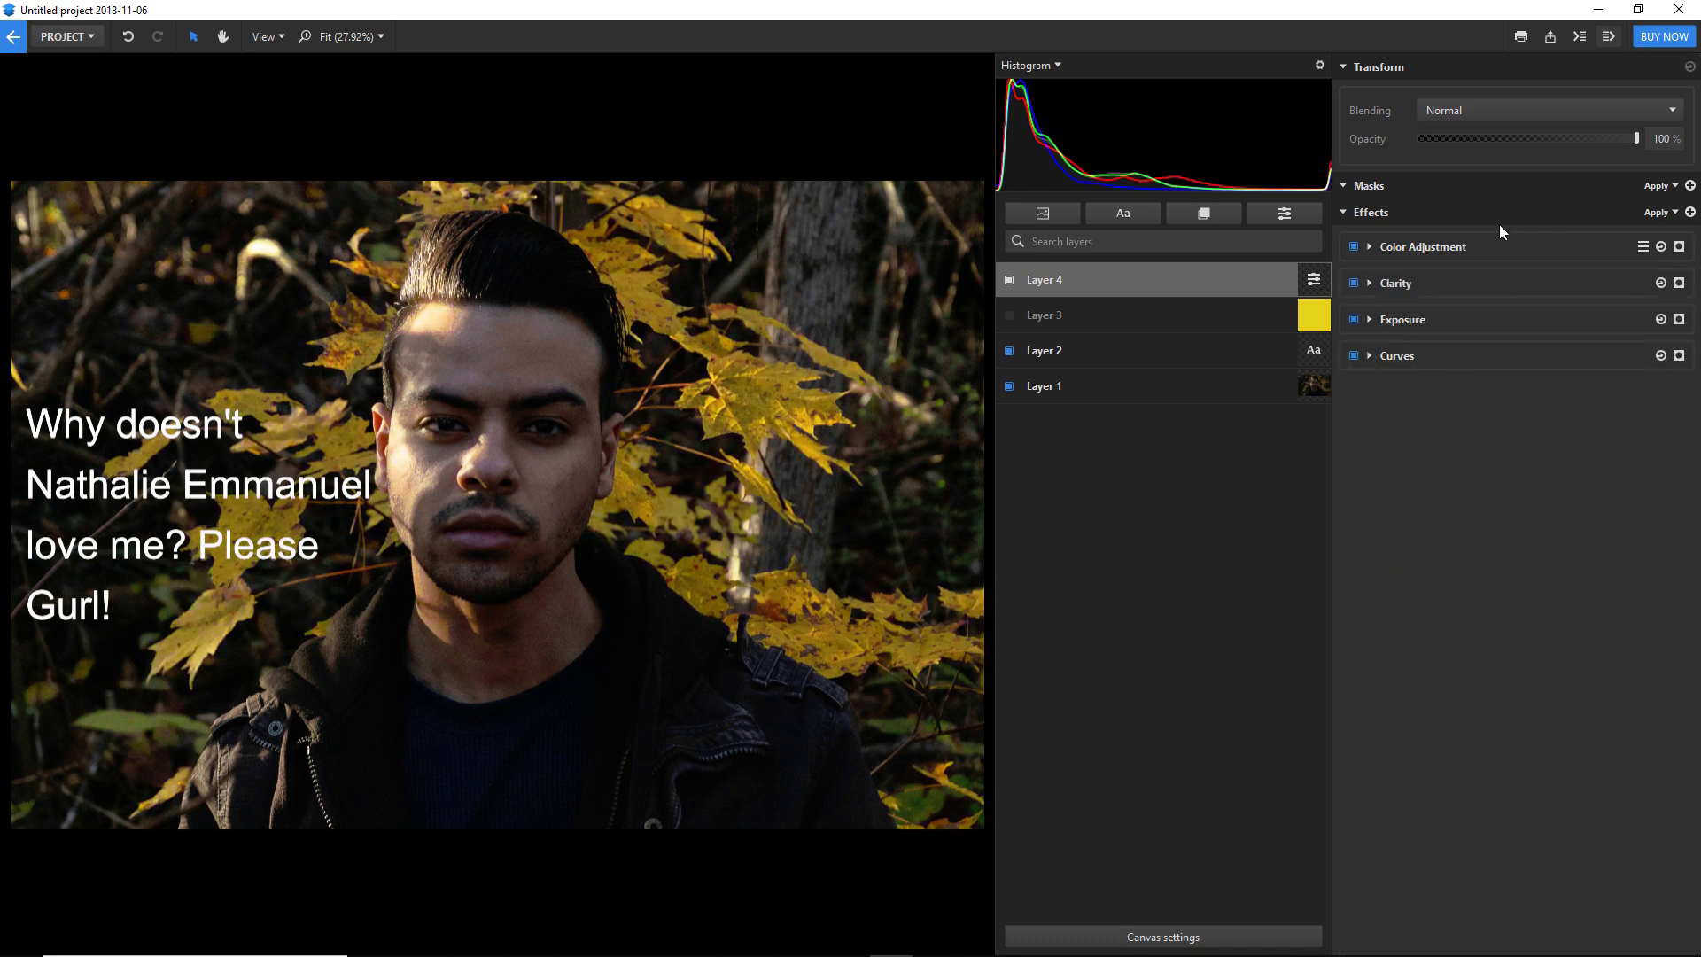
left_click(1674, 218)
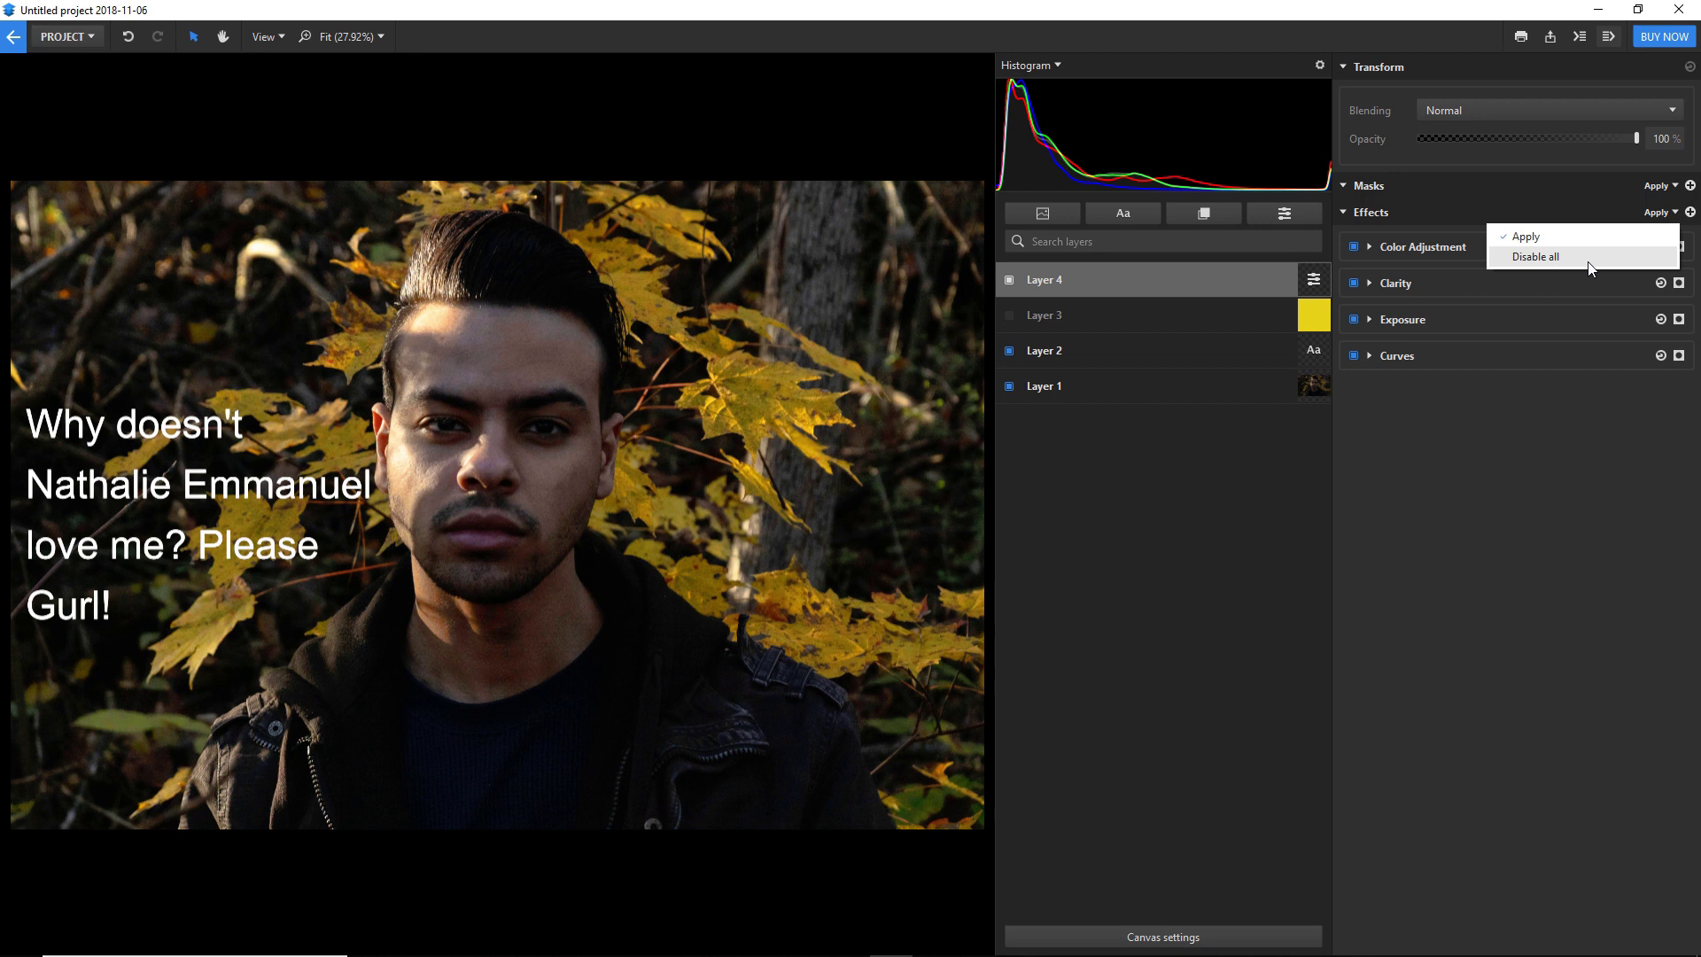
left_click(1587, 260)
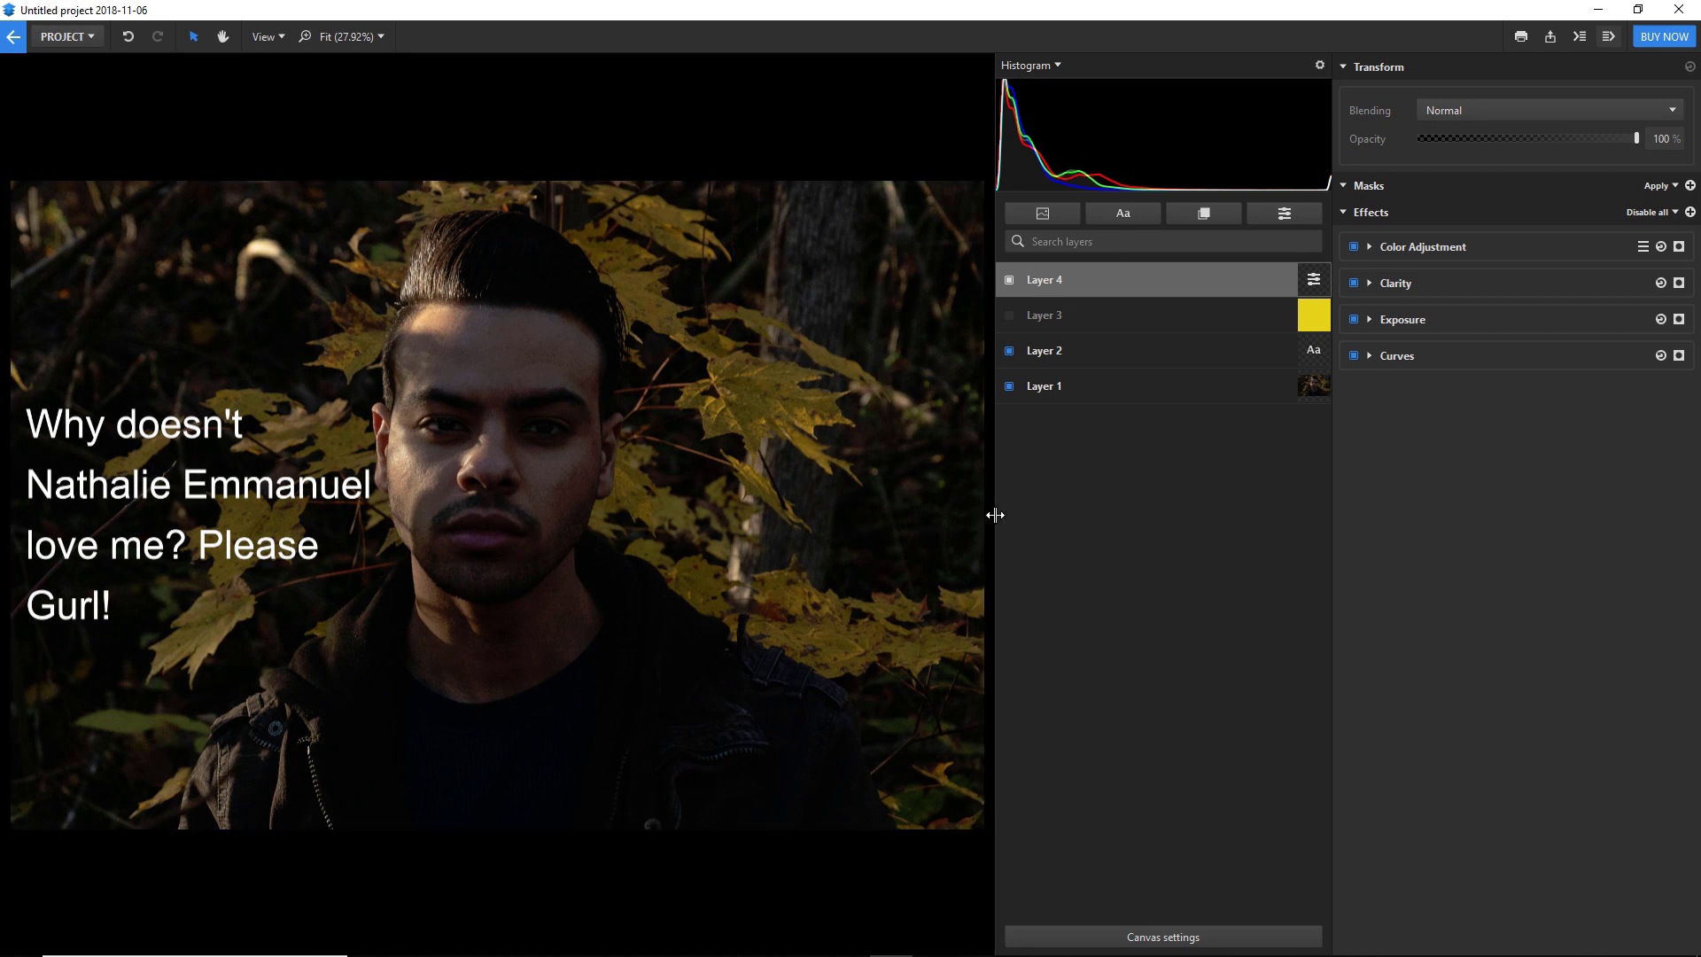
left_click(1674, 215)
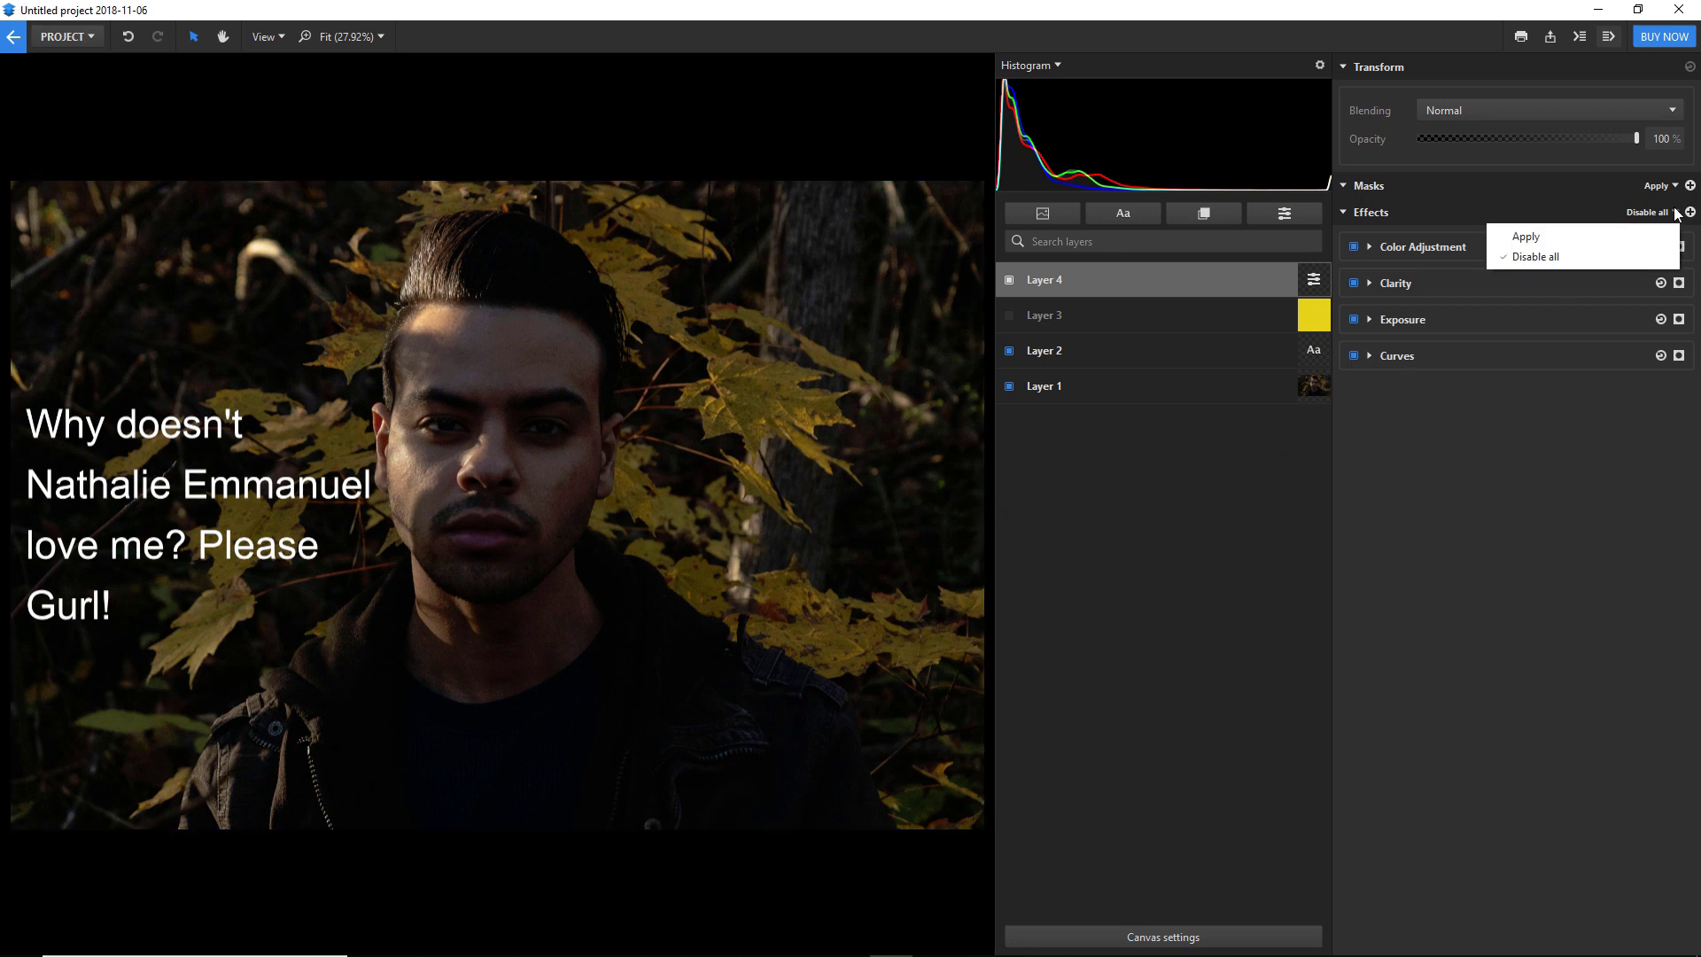
left_click(1591, 237)
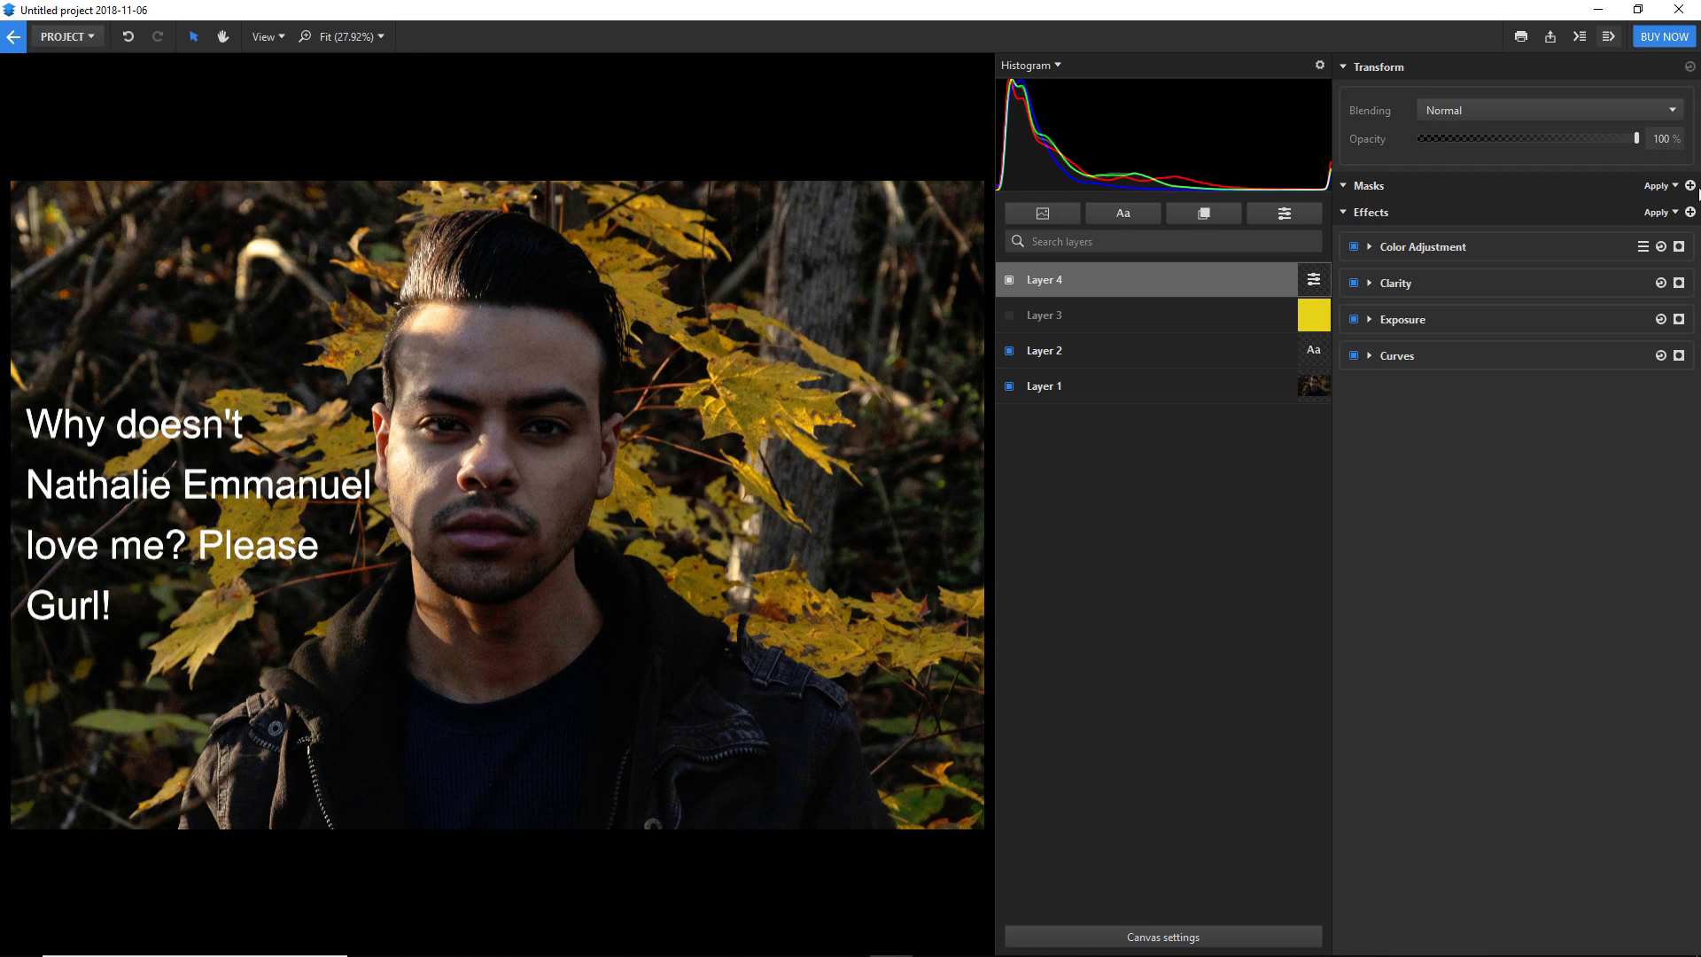
left_click(1689, 212)
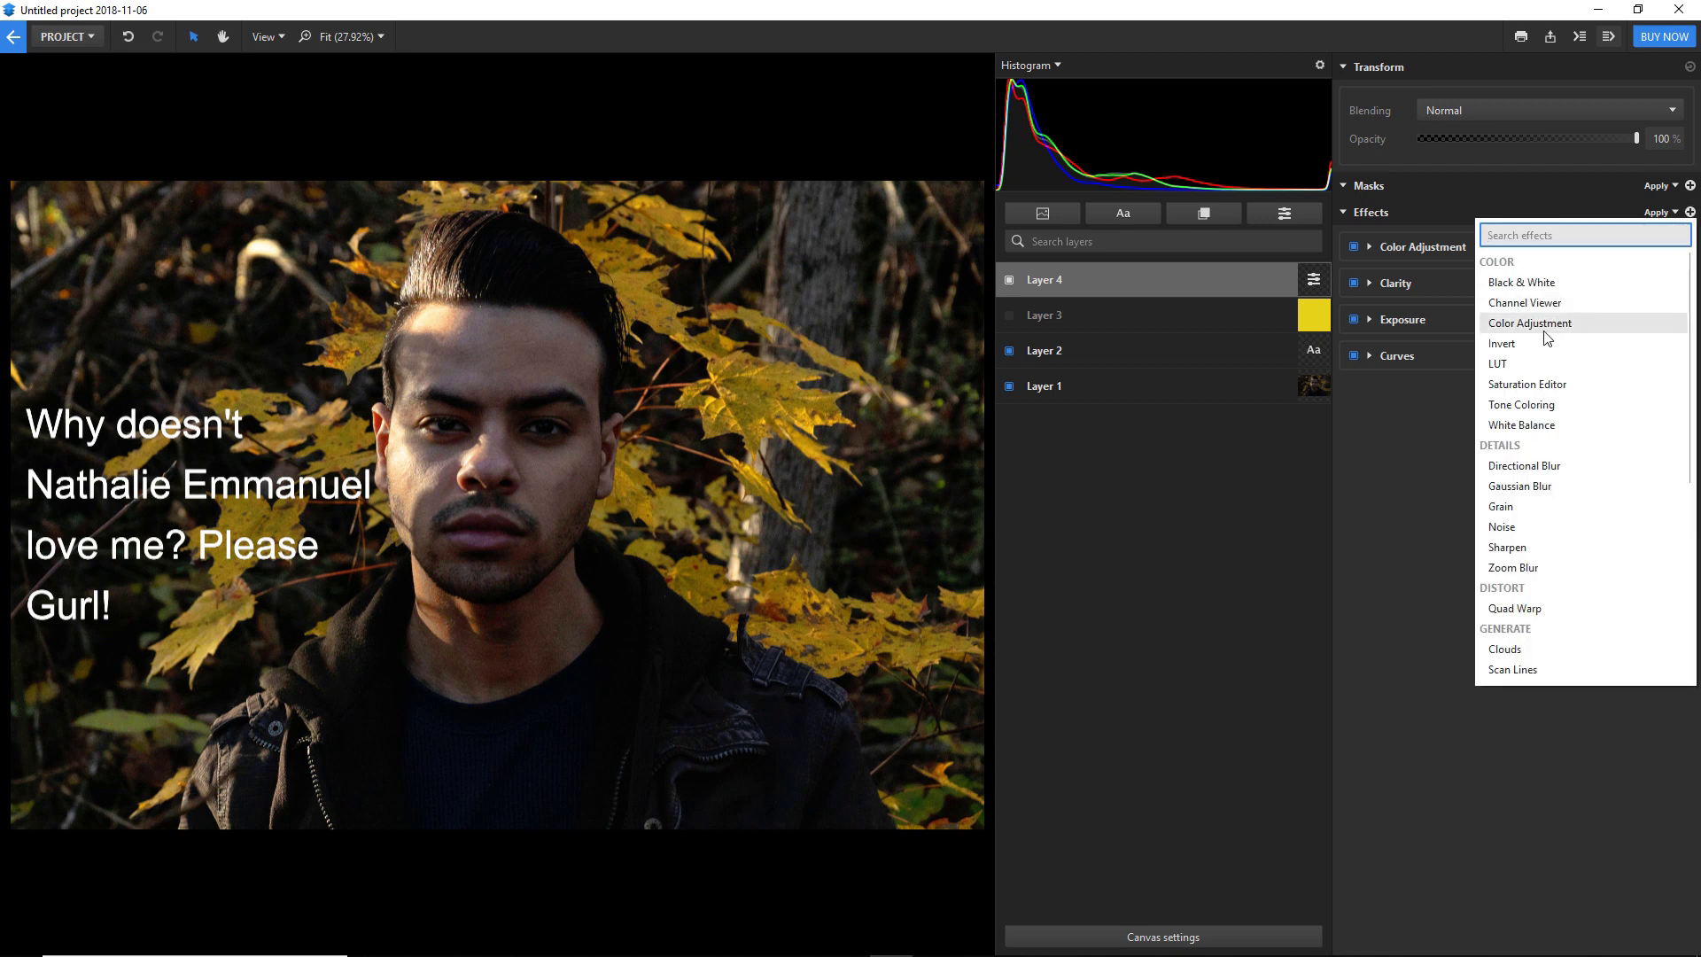
- Add a LUT effect loaded with Jurassic Park - Standard.cube from the 01 - Standard CUBE folder
left_click(1527, 361)
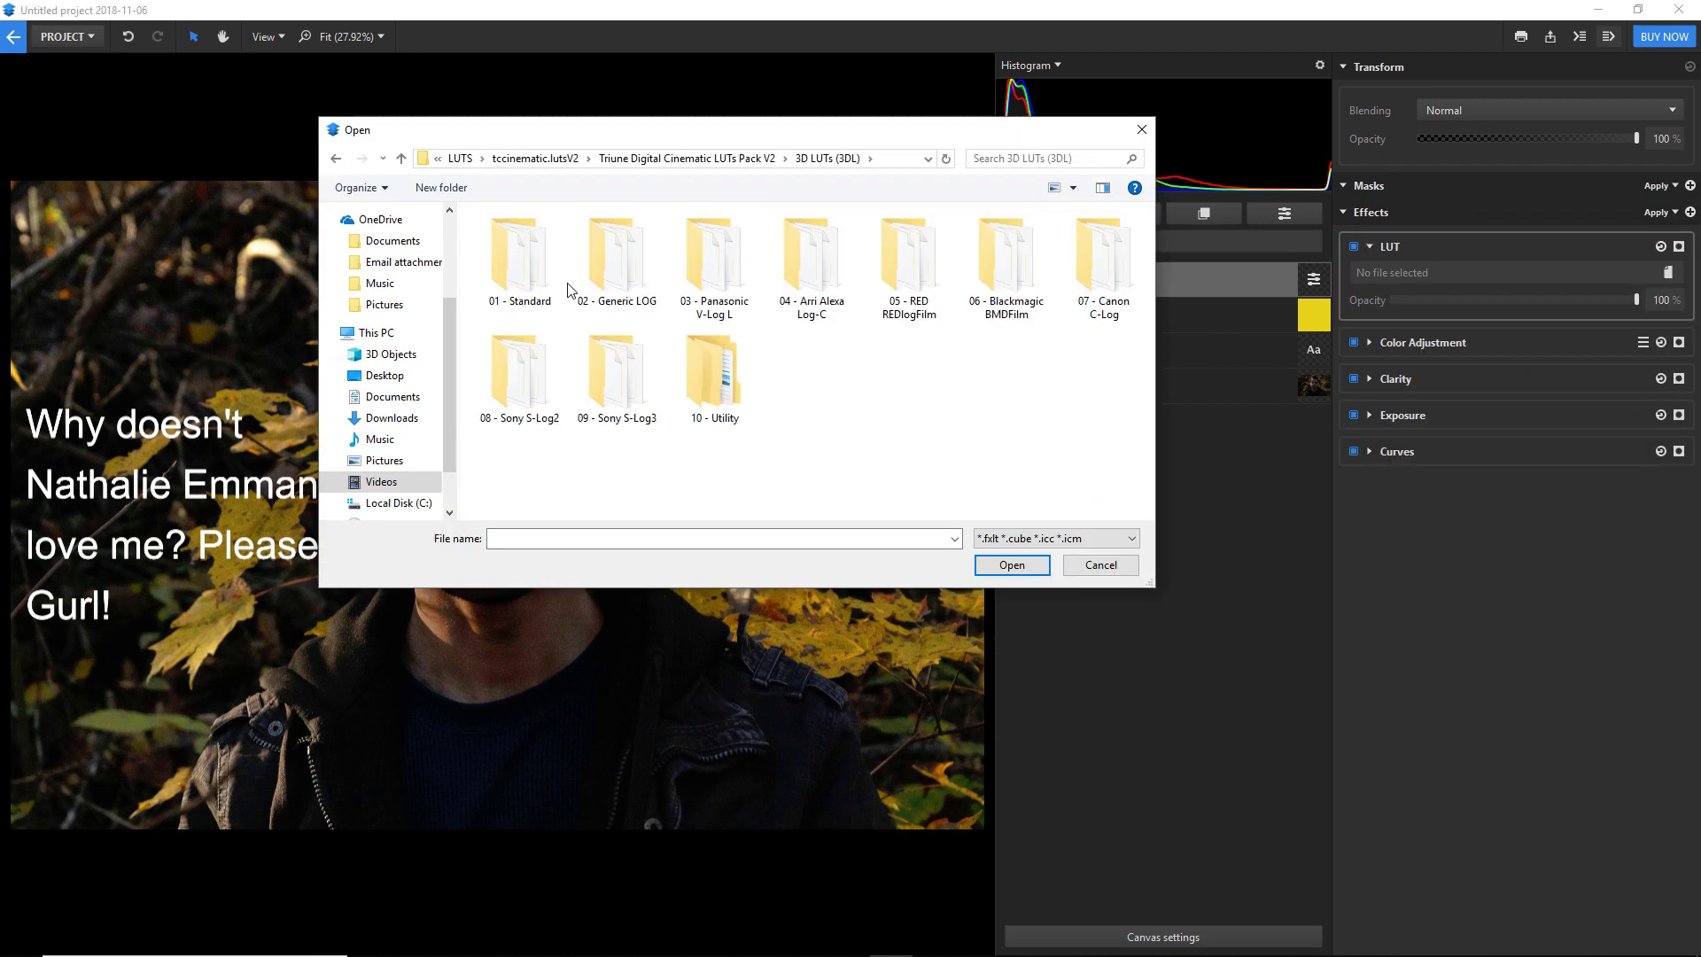
double_click(520, 283)
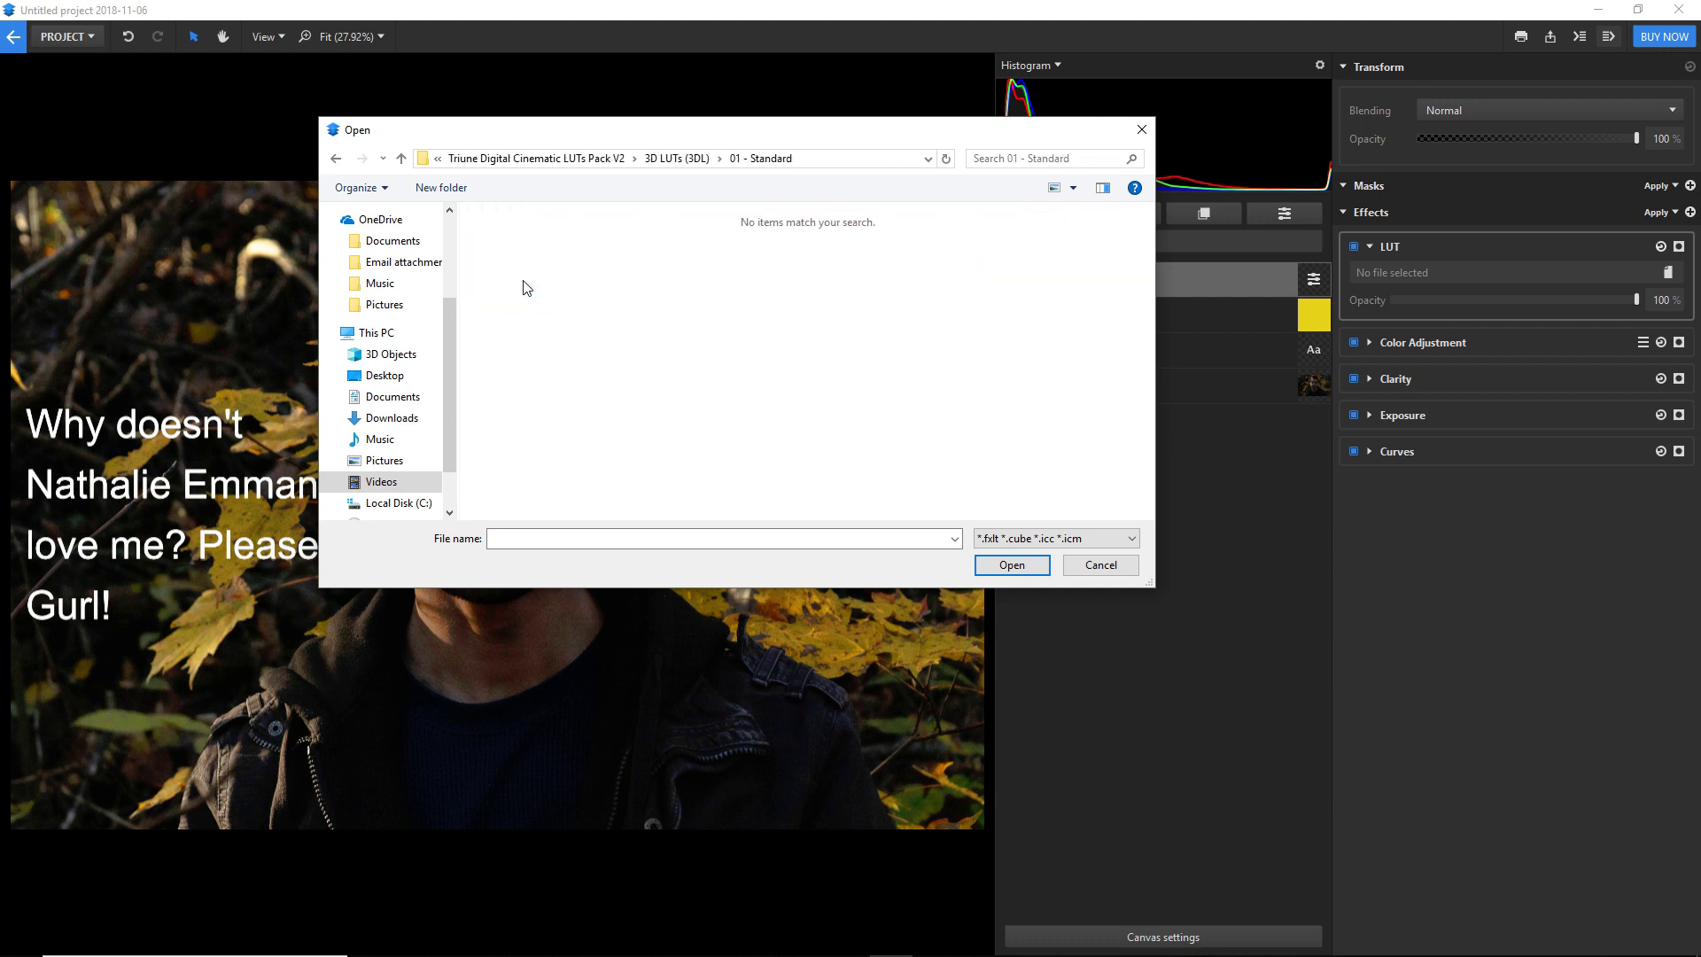
left_click(1107, 535)
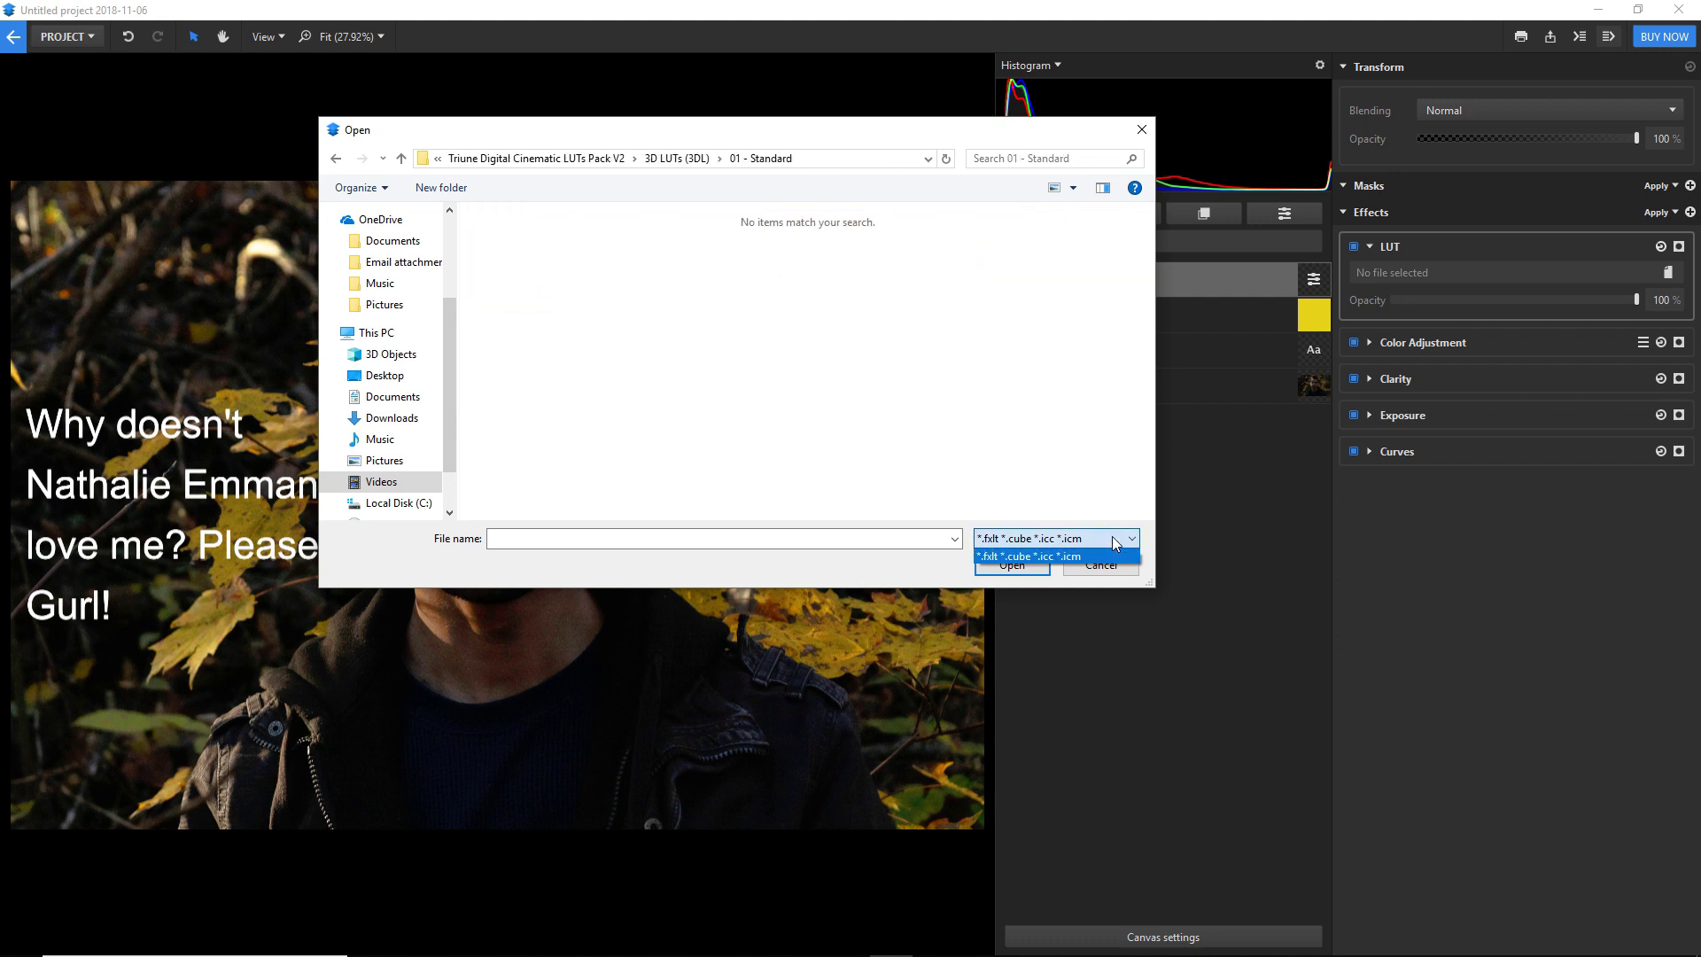
left_click(1028, 555)
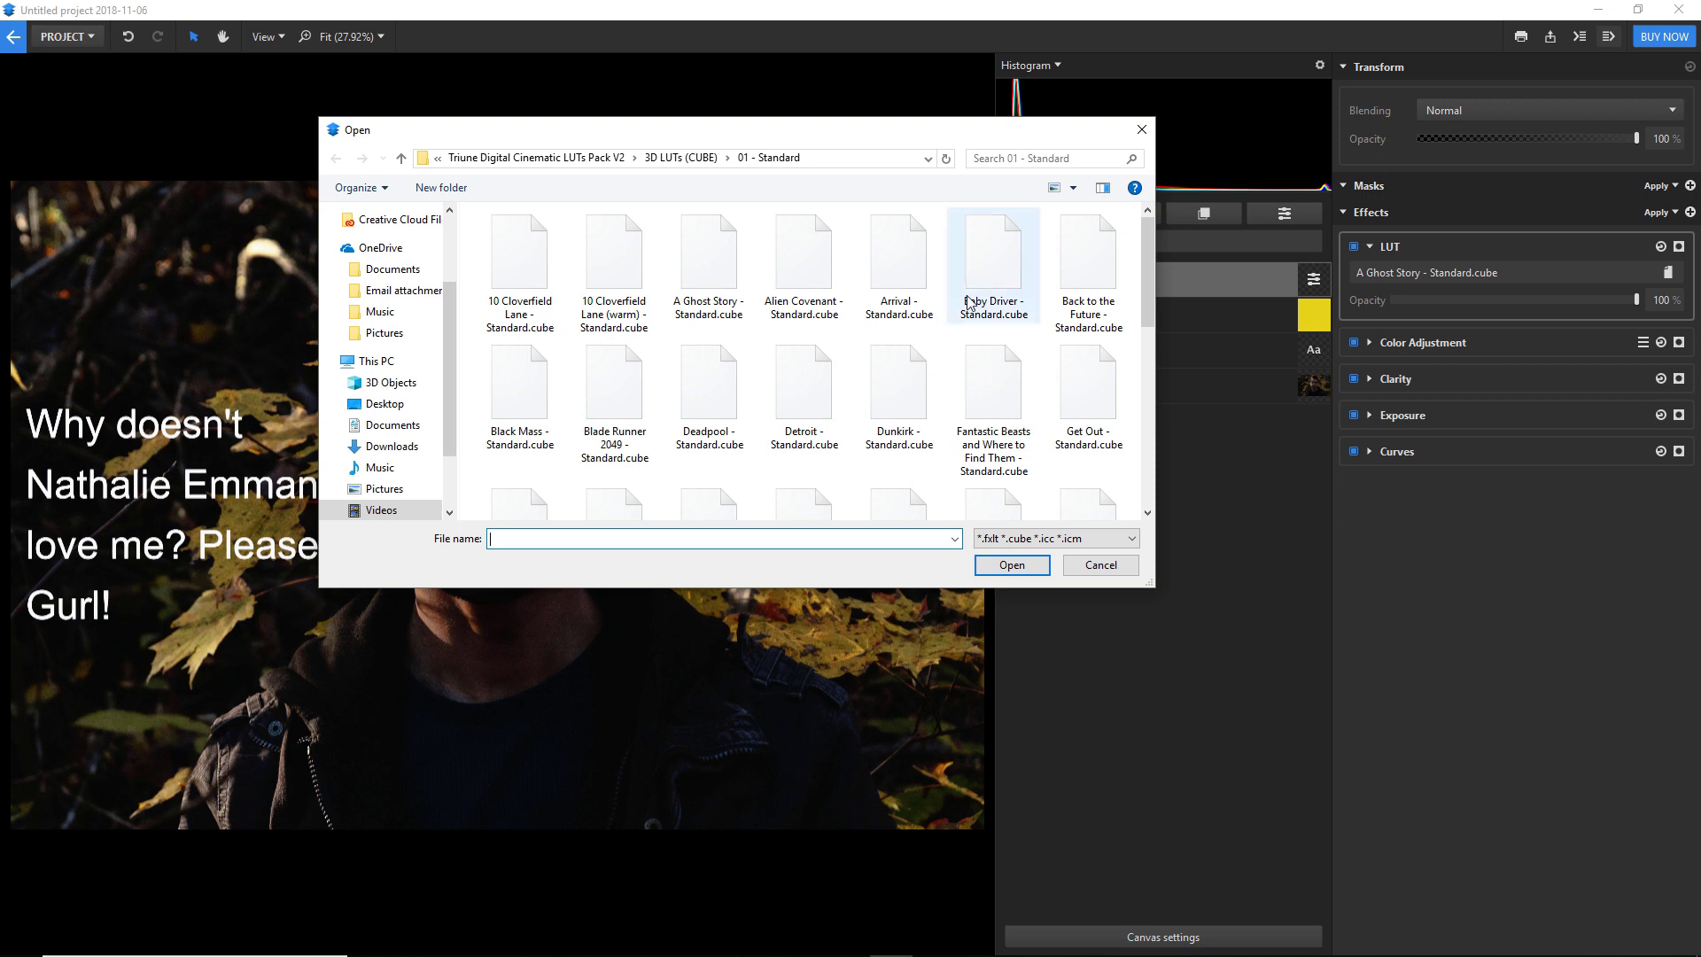
scroll(968, 354, "down", 2)
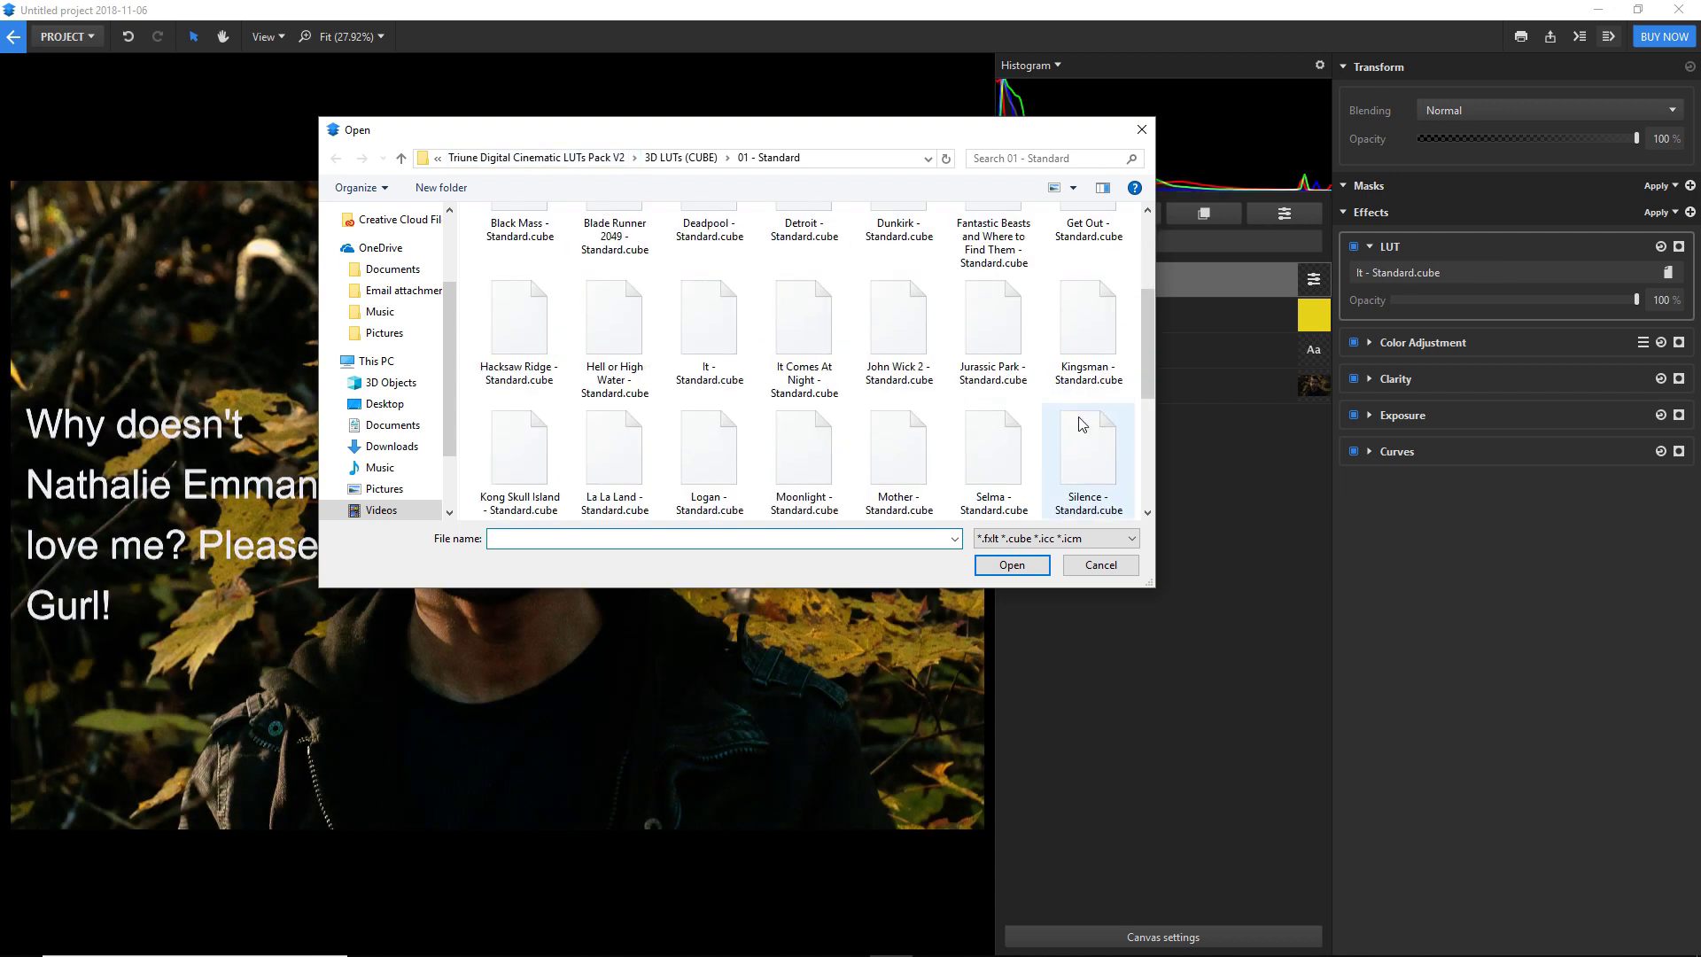
double_click(993, 323)
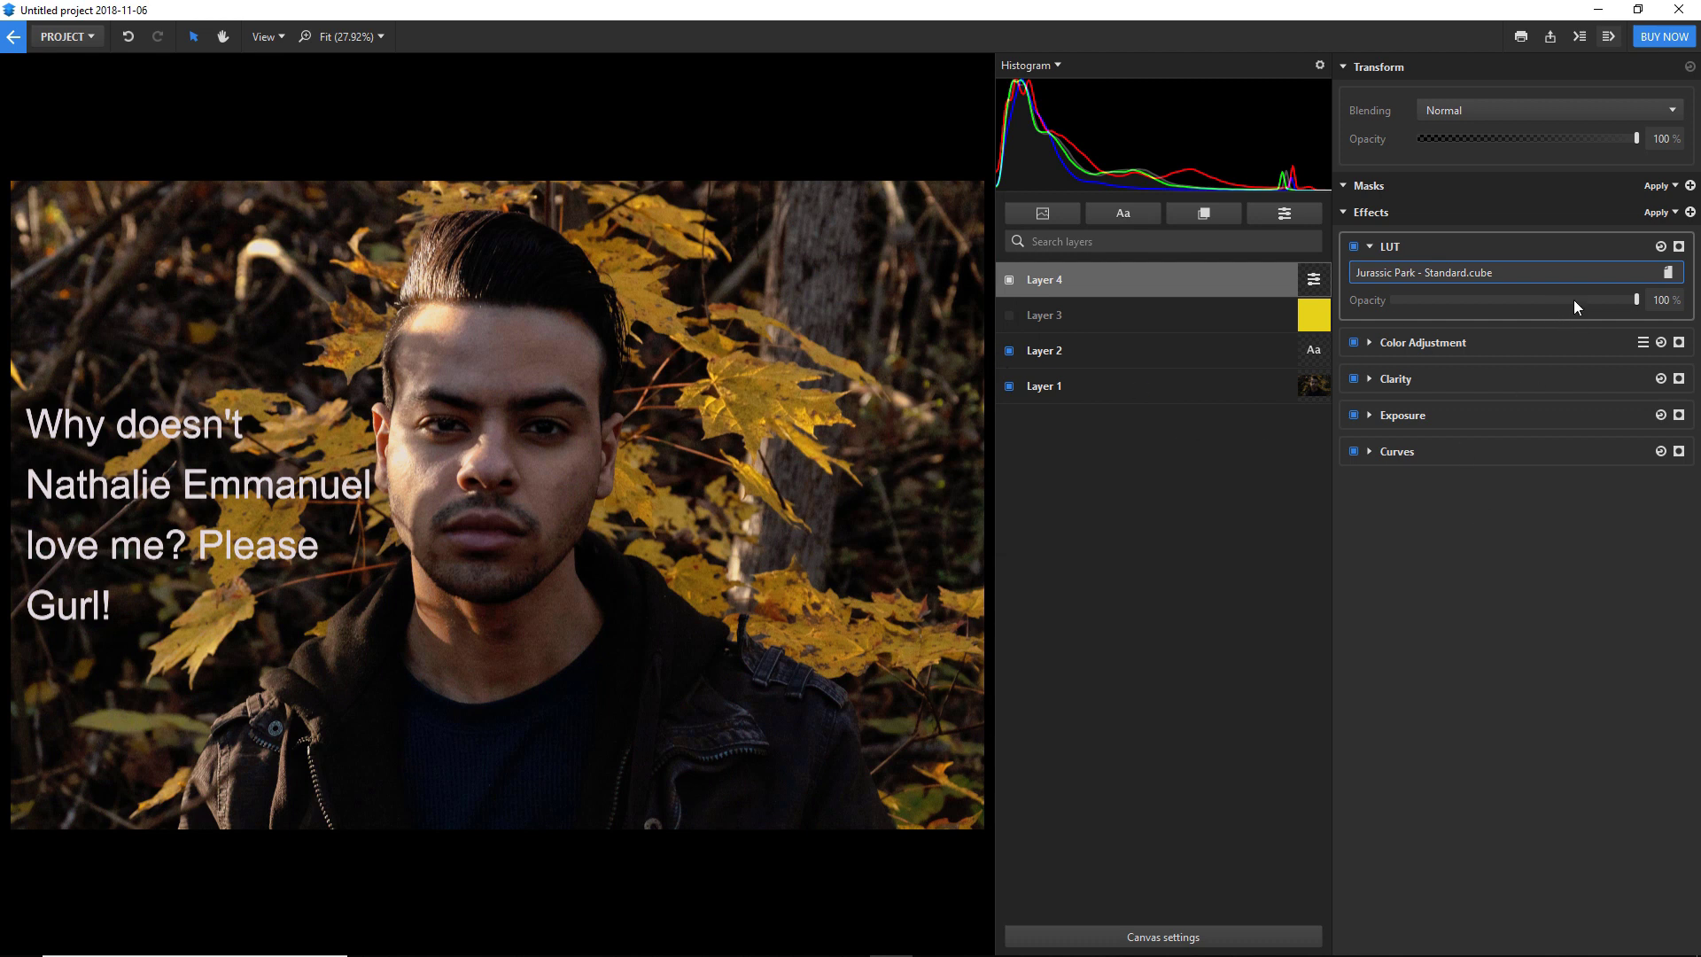
- Open the Masks + list of mask types for the adjustment layer
left_click(1689, 185)
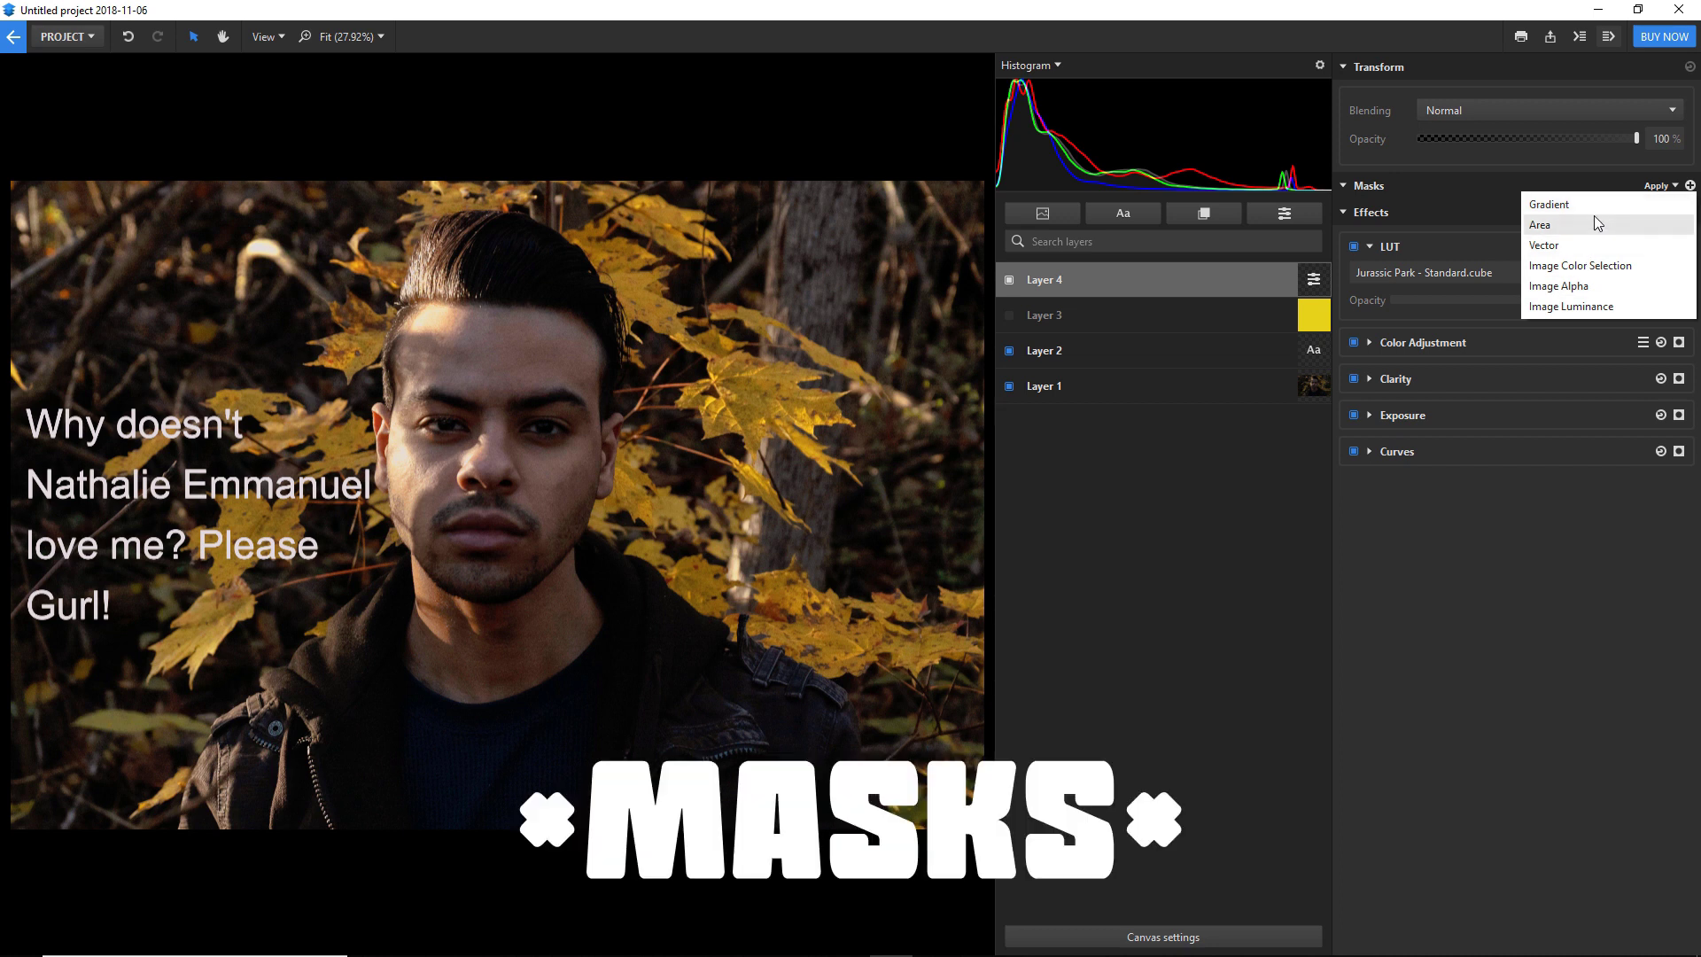
- Add a gradient mask to Layer 4 and reposition its start point over the text
left_click(1593, 204)
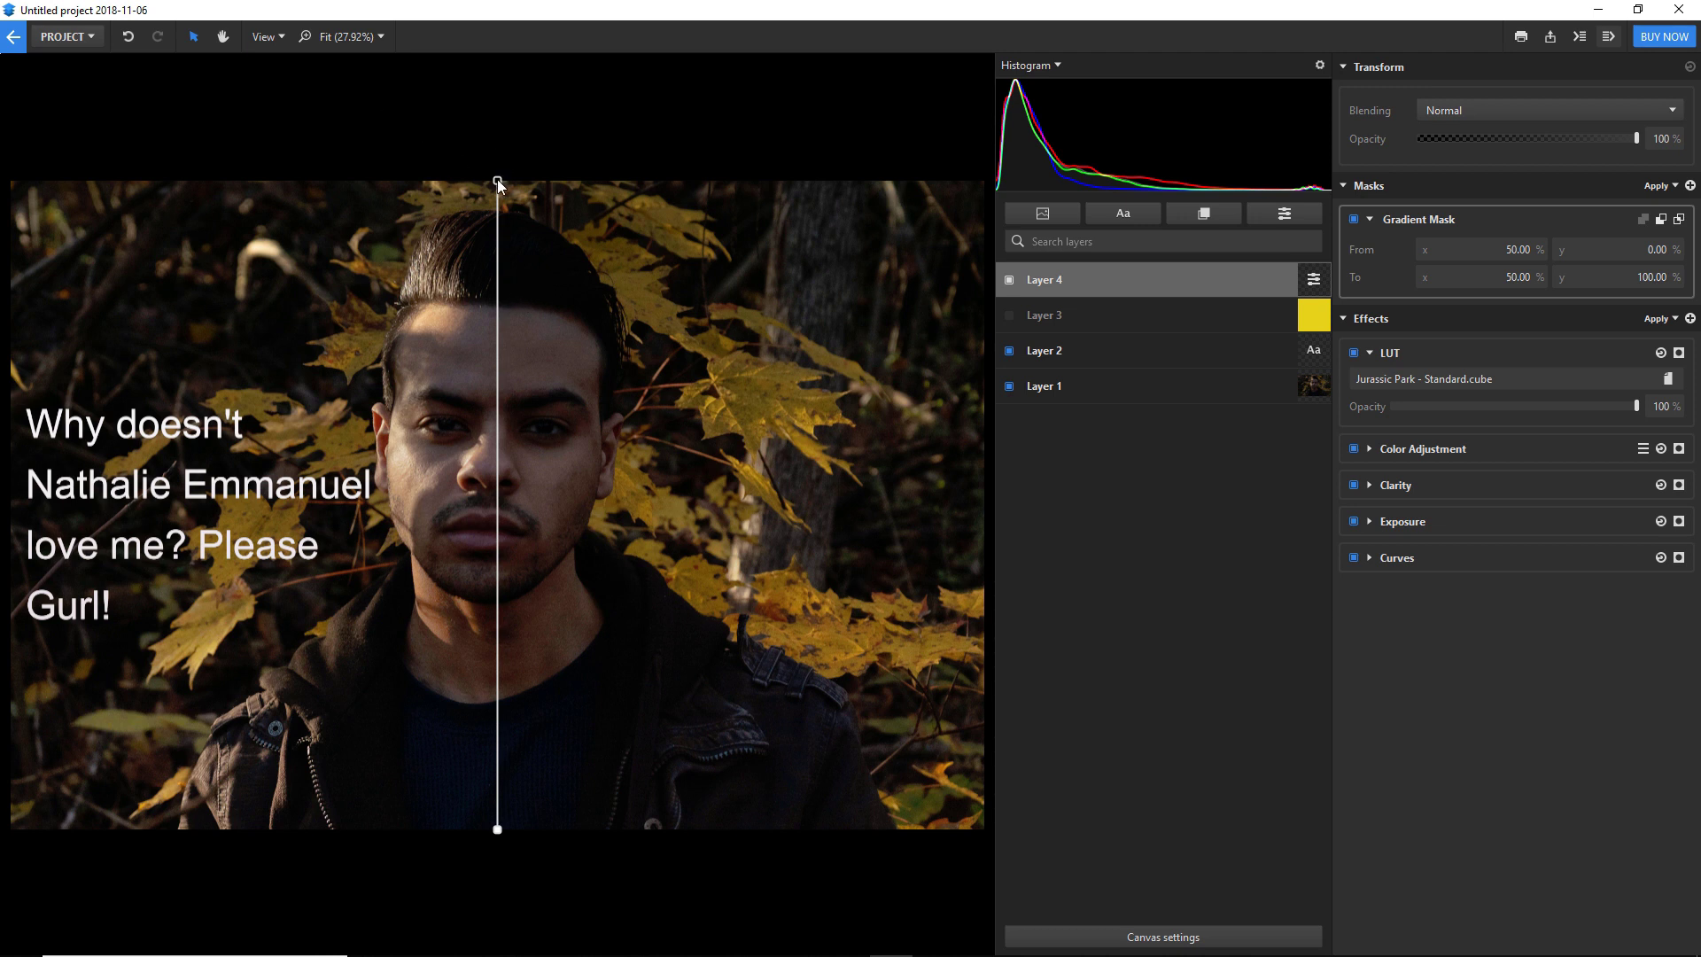
left_click_drag(497, 180, 520, 437)
left_click_drag(520, 290, 439, 773)
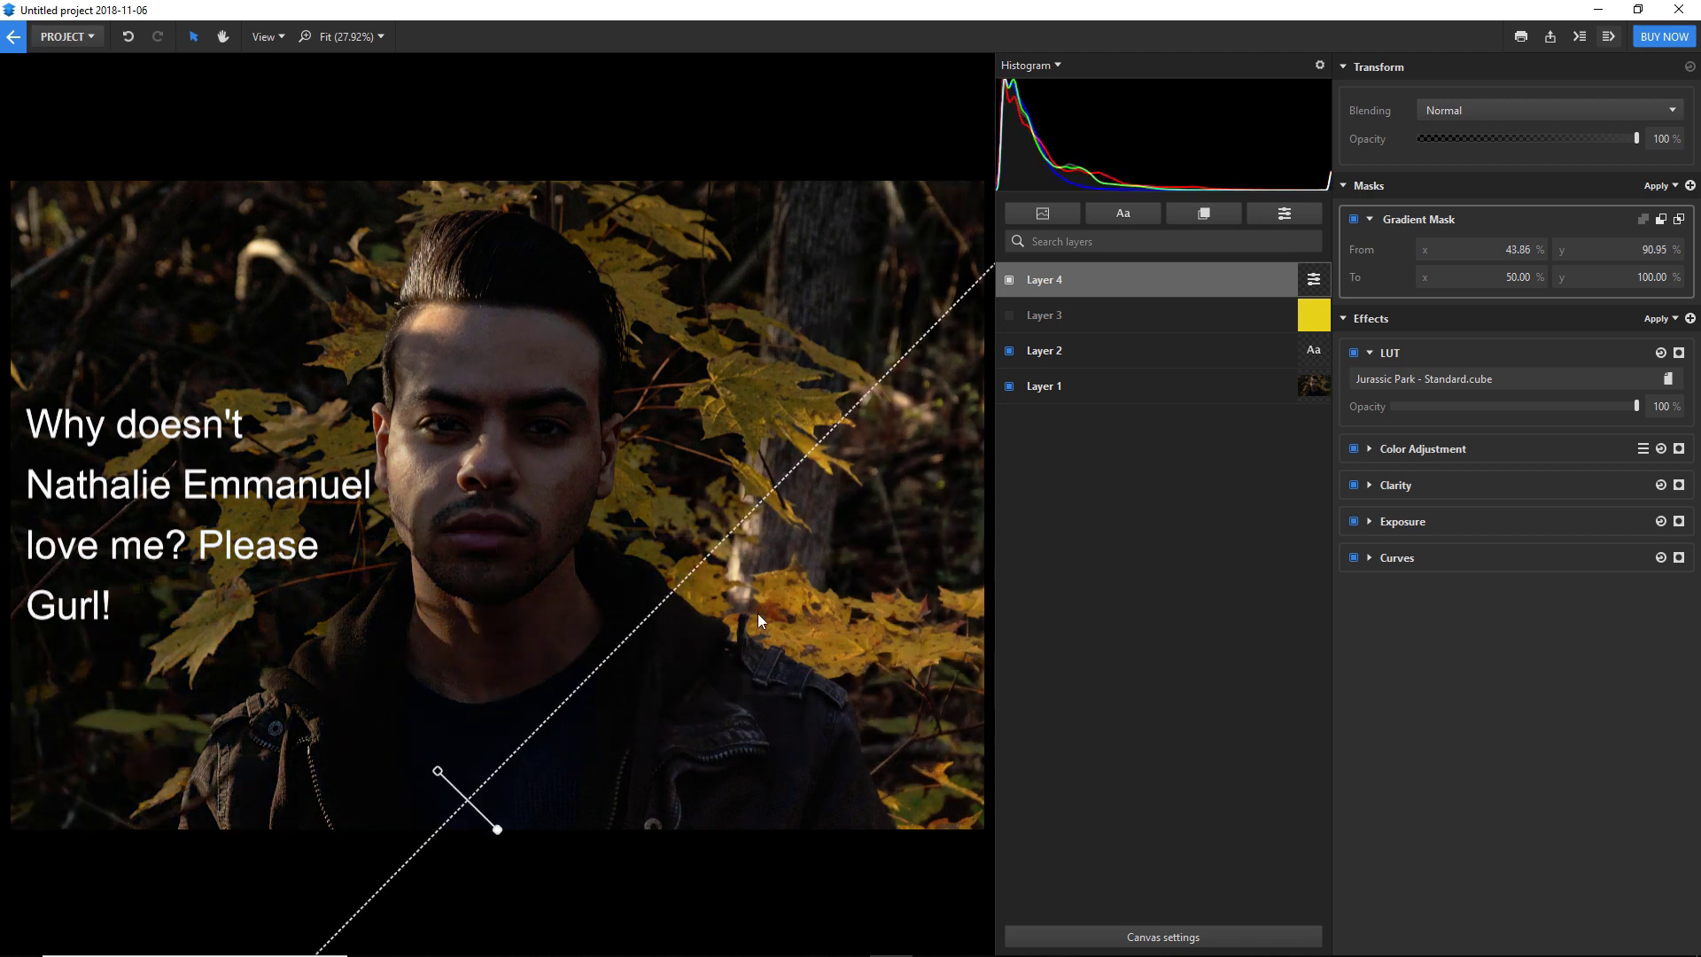
scroll(758, 602, "down", 3)
left_click(1491, 697)
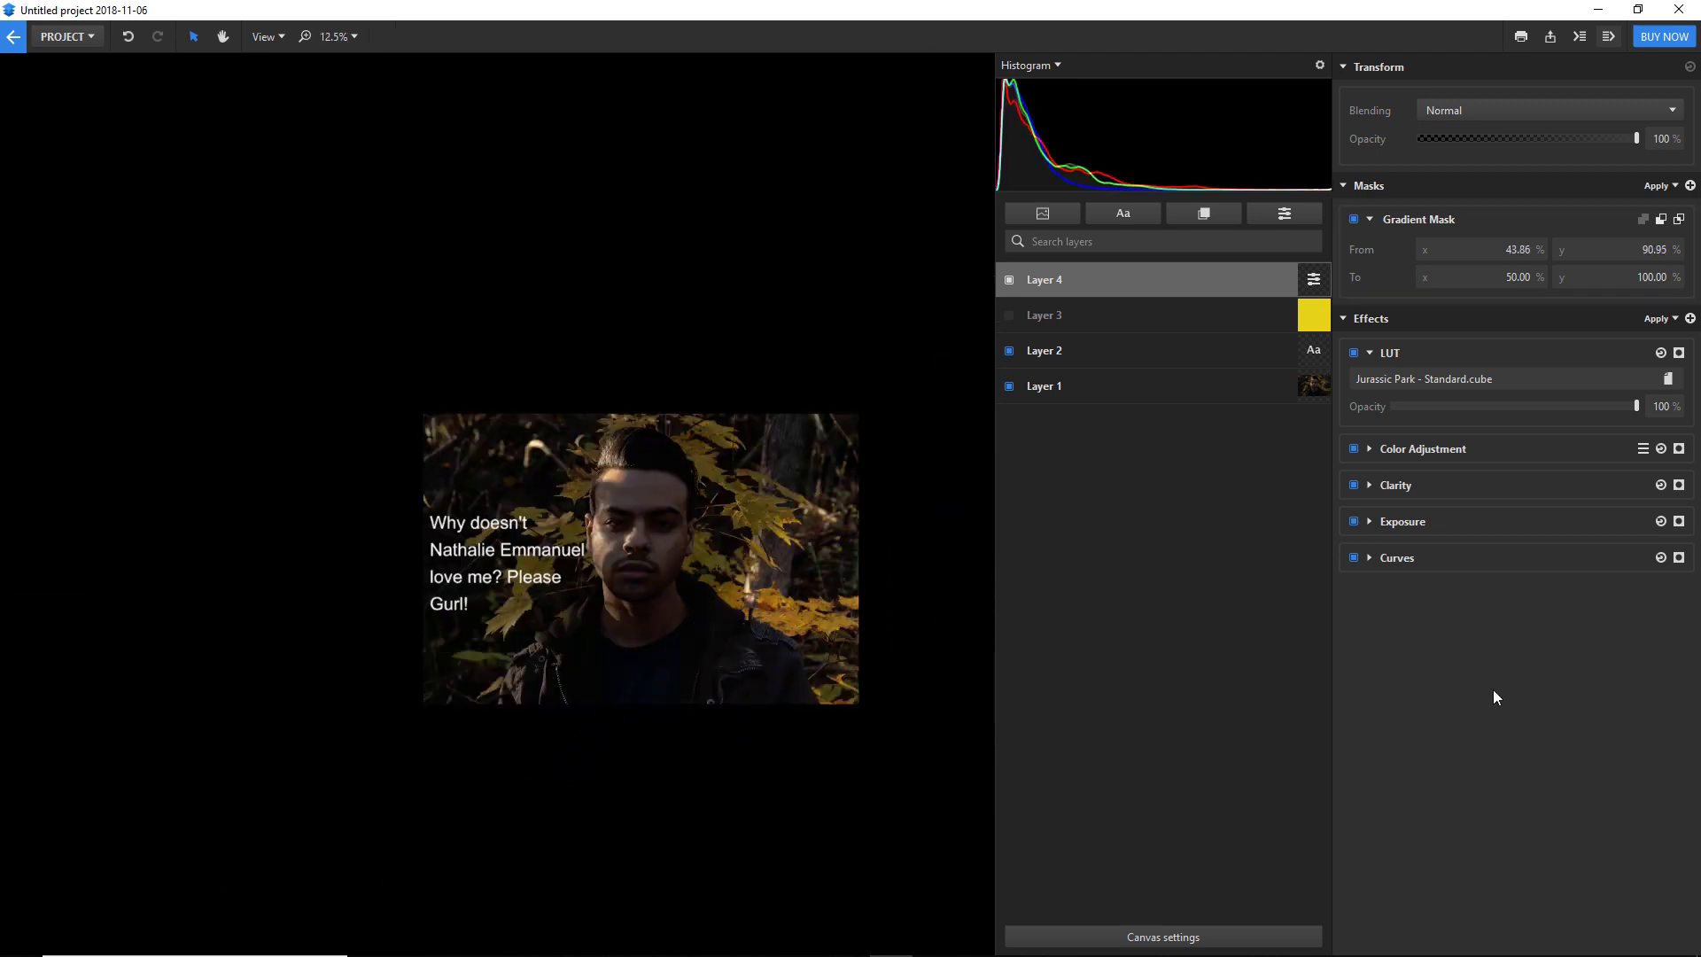
left_click(733, 617)
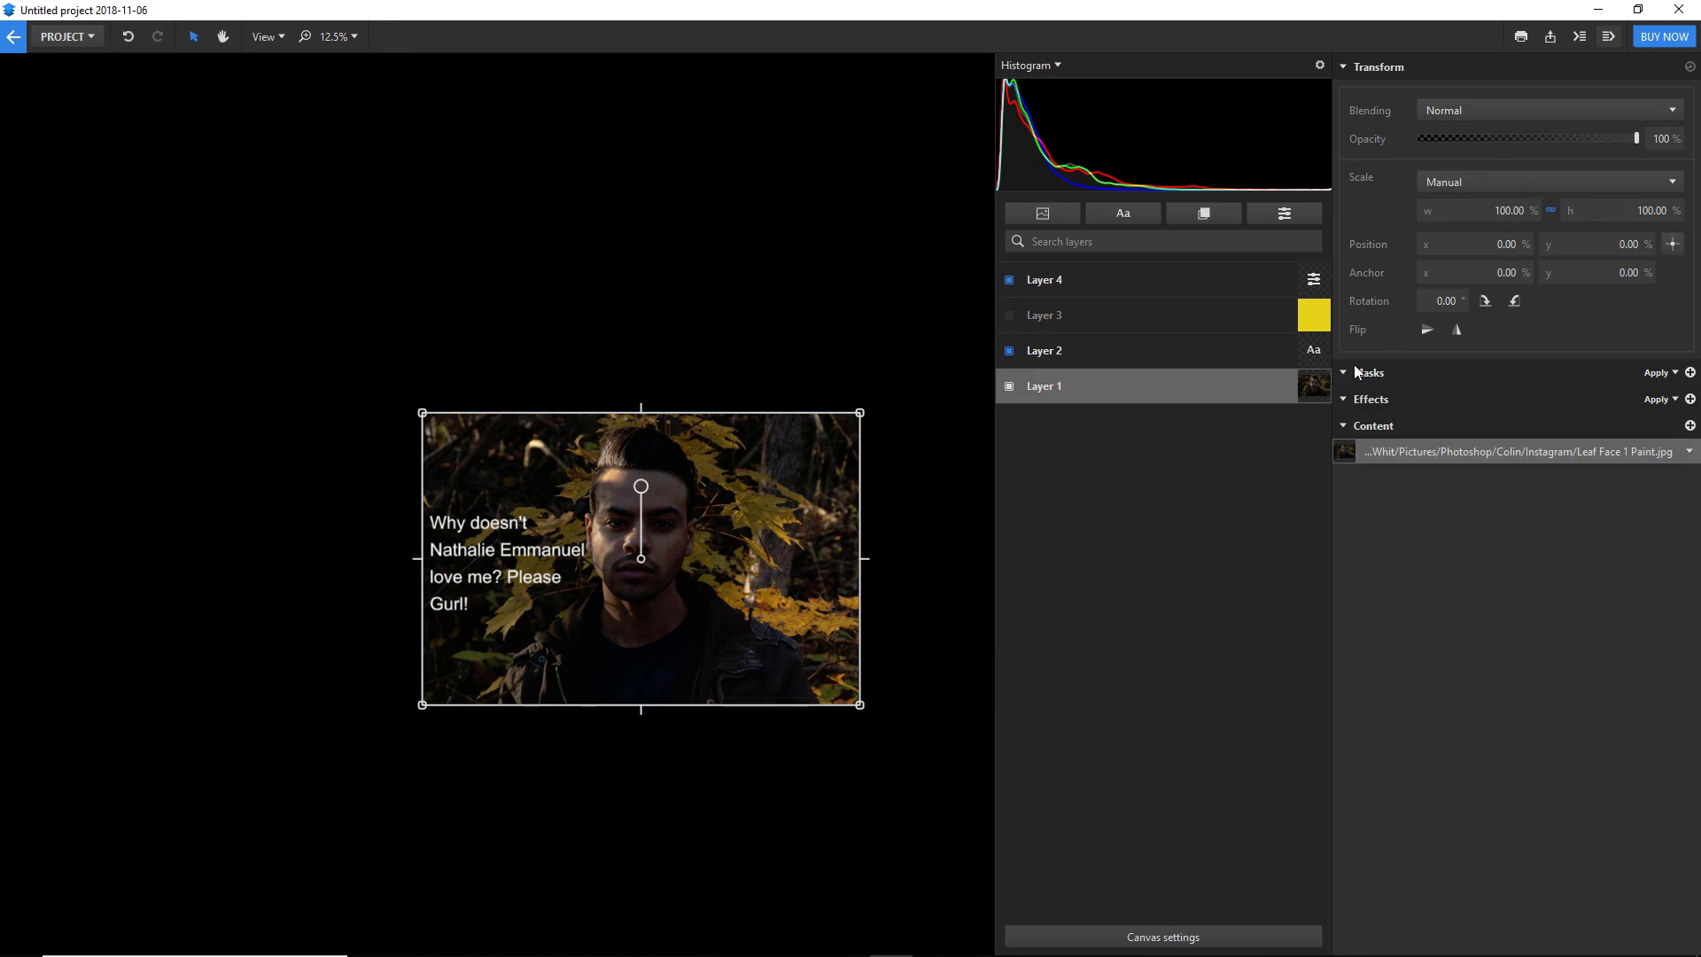
left_click(1268, 269)
left_click(1365, 250)
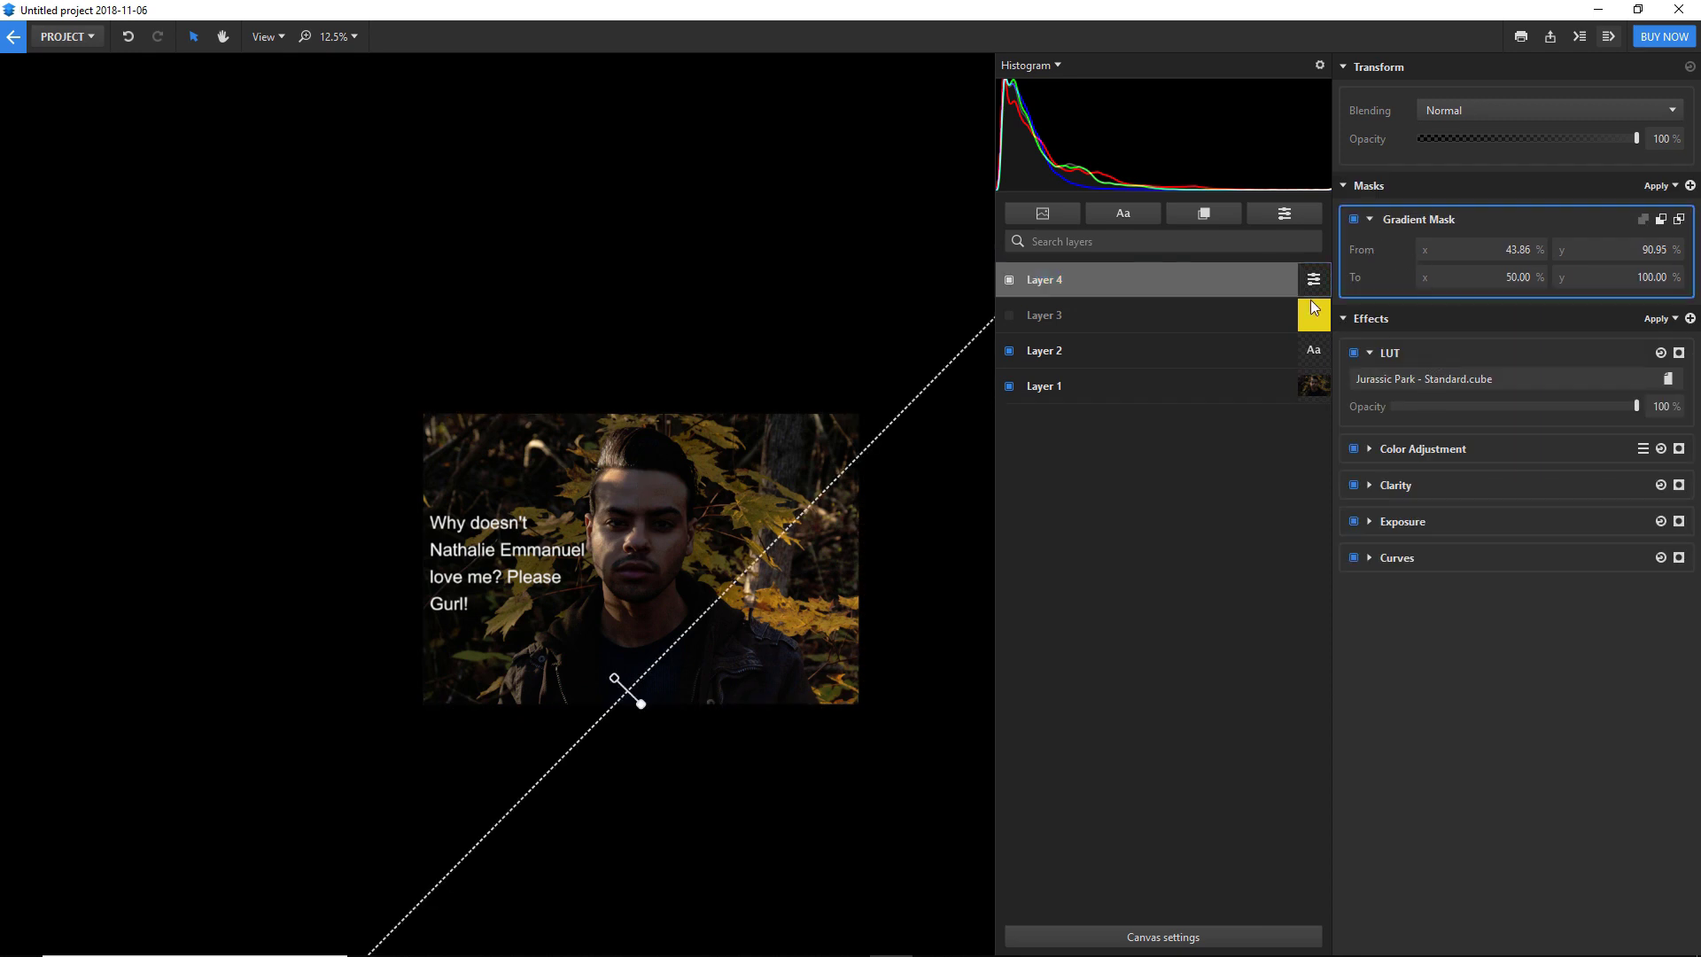
left_click_drag(630, 701, 549, 486)
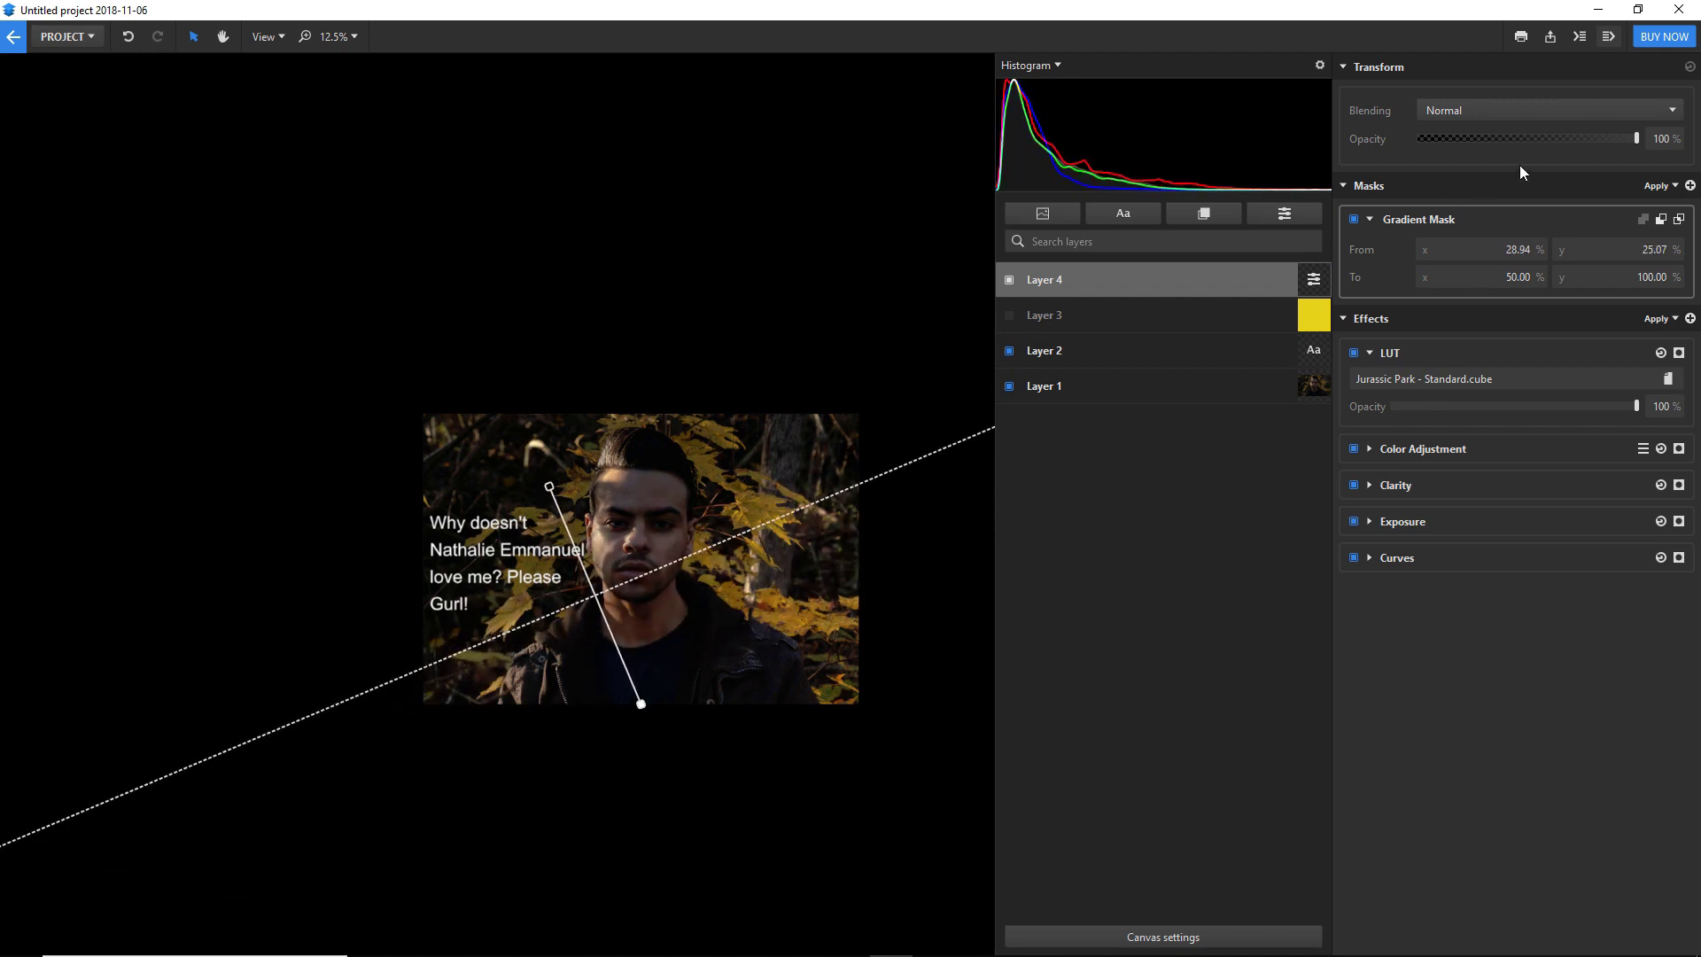
- Set Layer 4 to Soft light blending at 43% opacity and delete its gradient mask
left_click_drag(1616, 134, 1512, 141)
left_click(1555, 113)
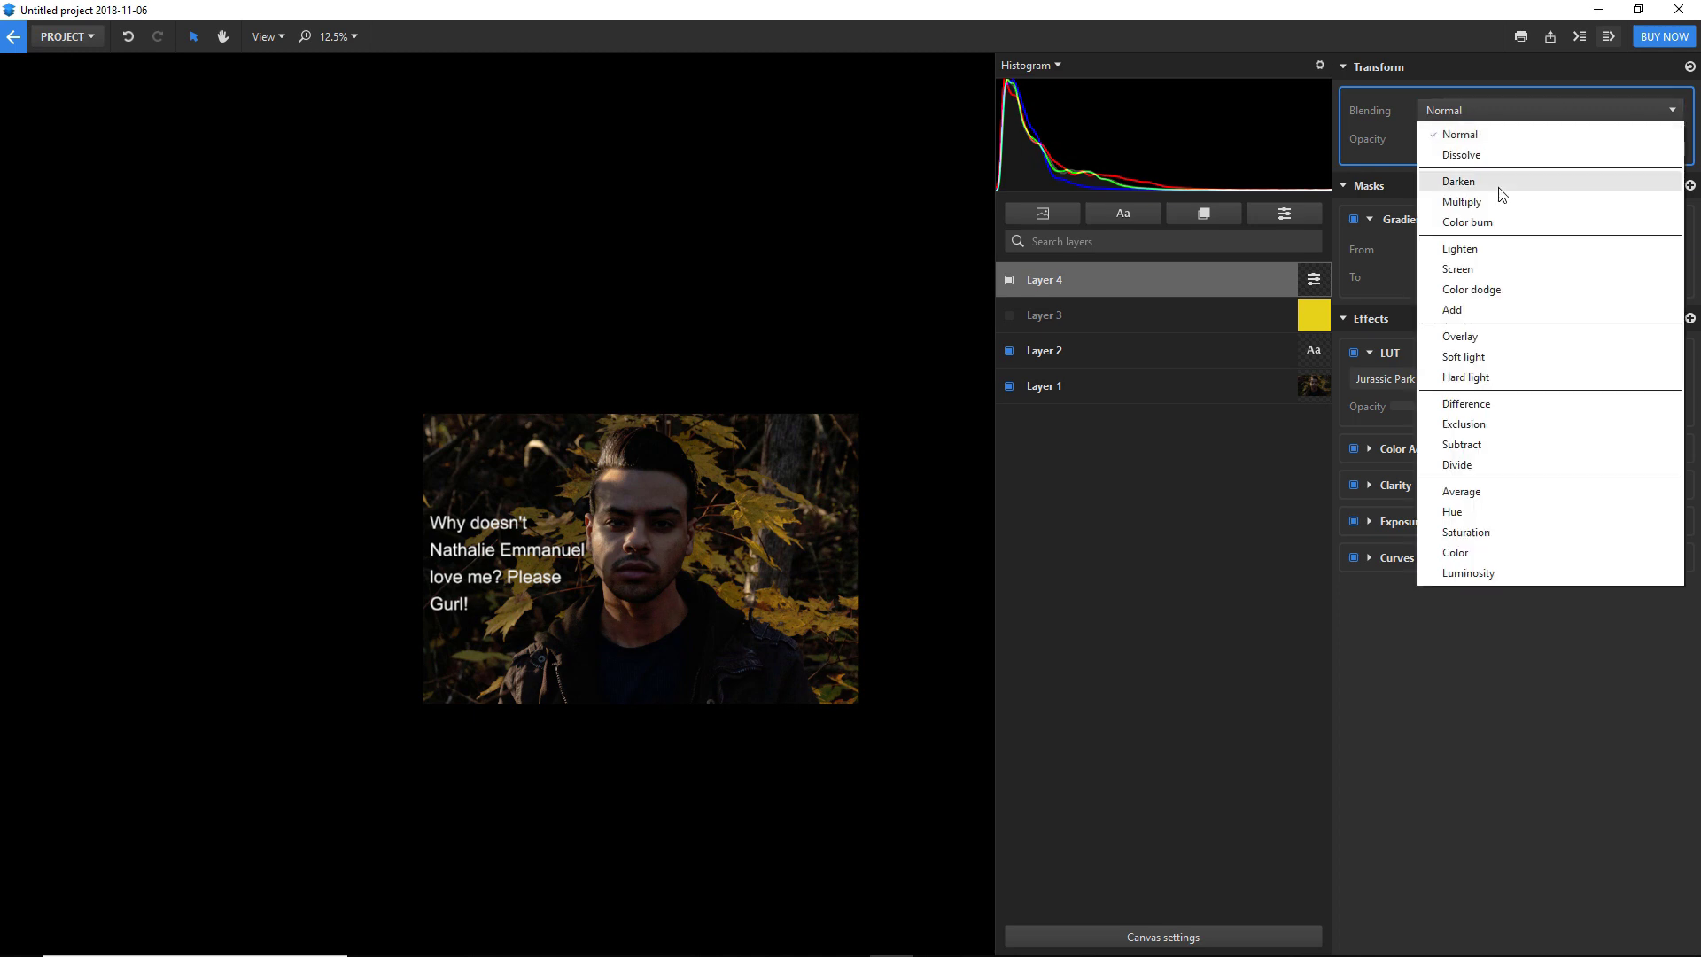
left_click(1469, 220)
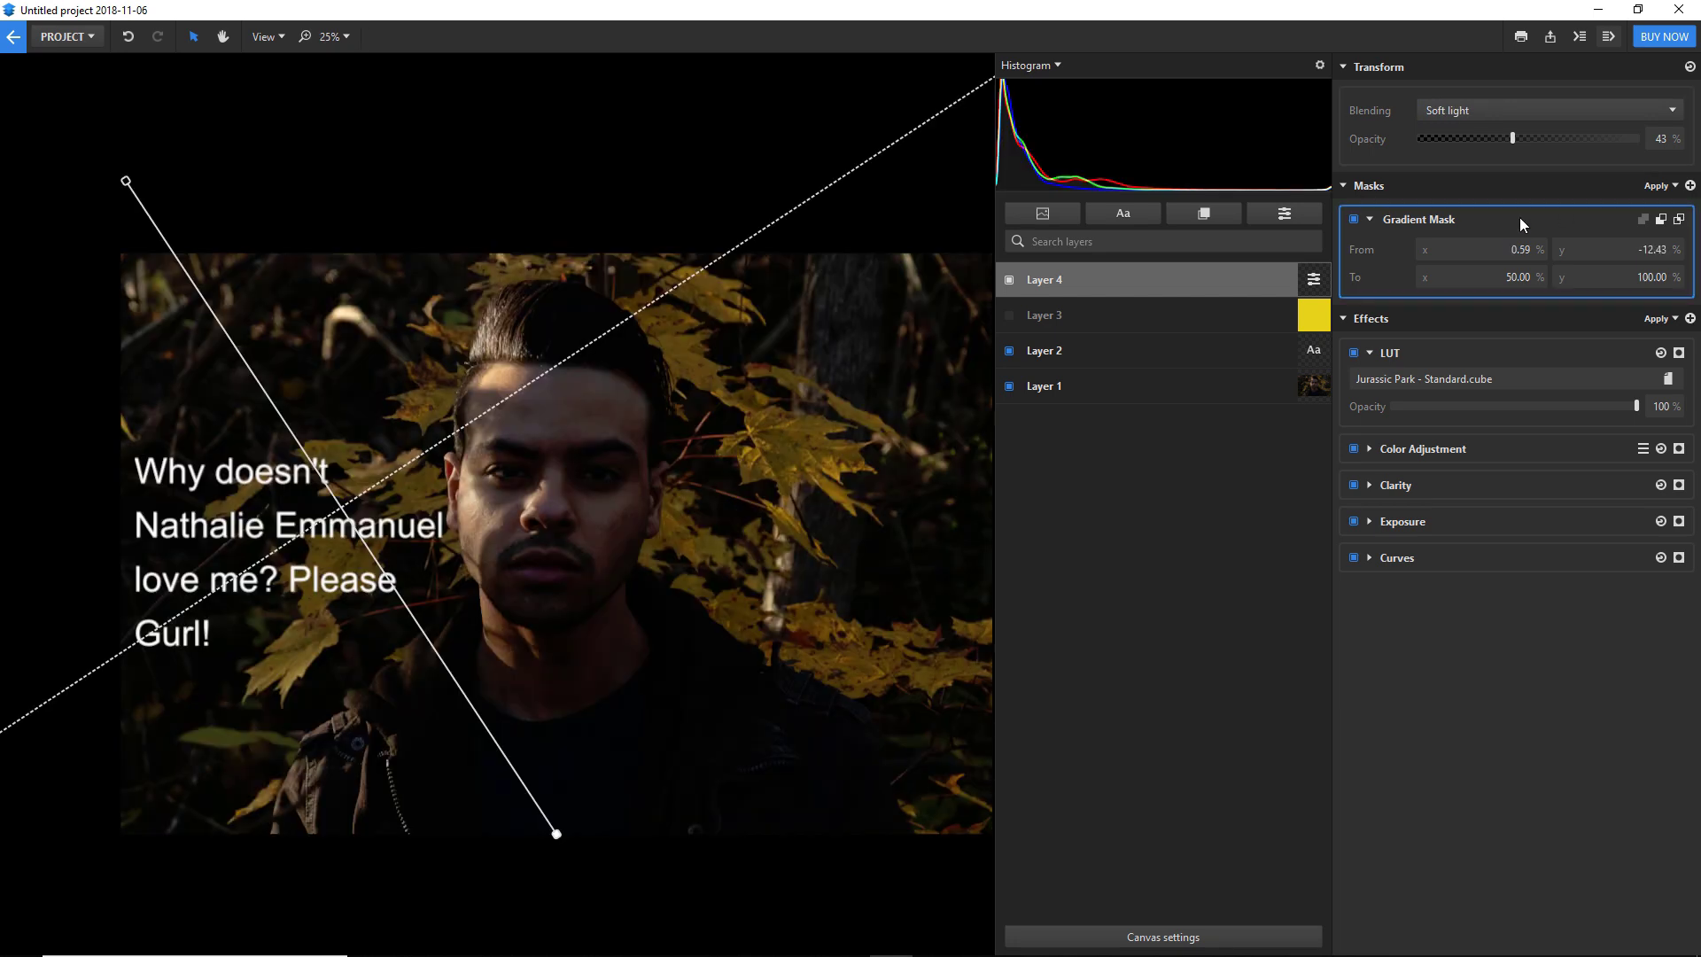
key("Delete")
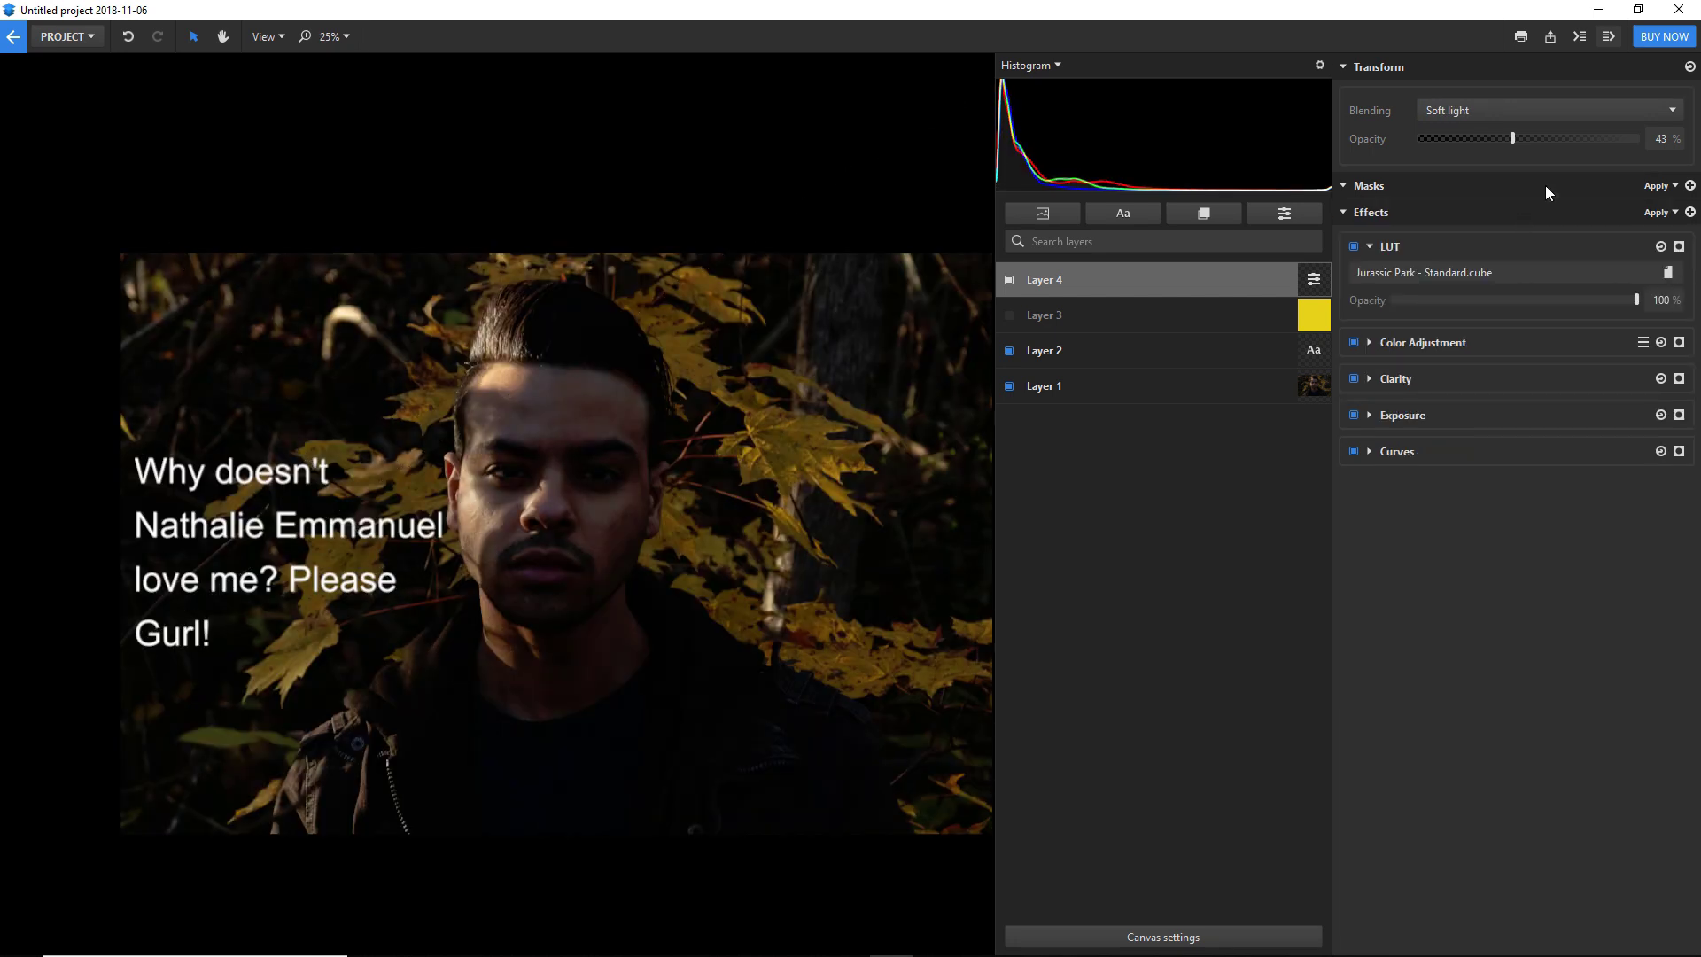
- Add an area mask to Layer 4 and adjust its soft falloff around the forehead
left_click(1658, 185)
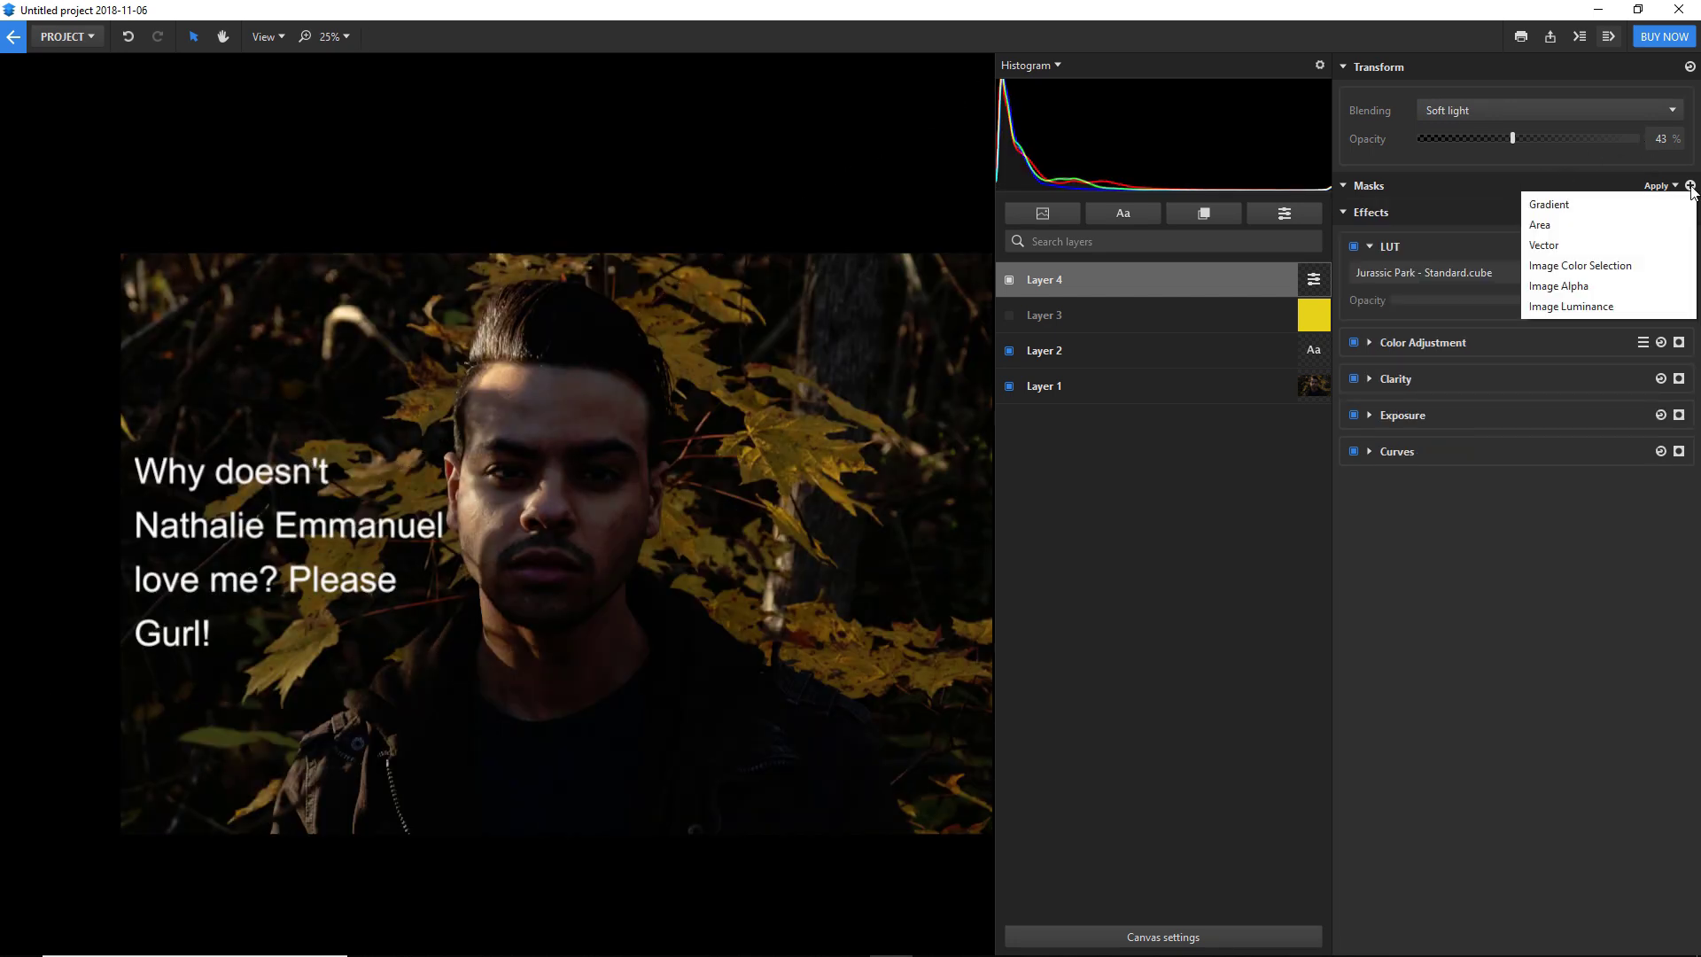
left_click(1541, 229)
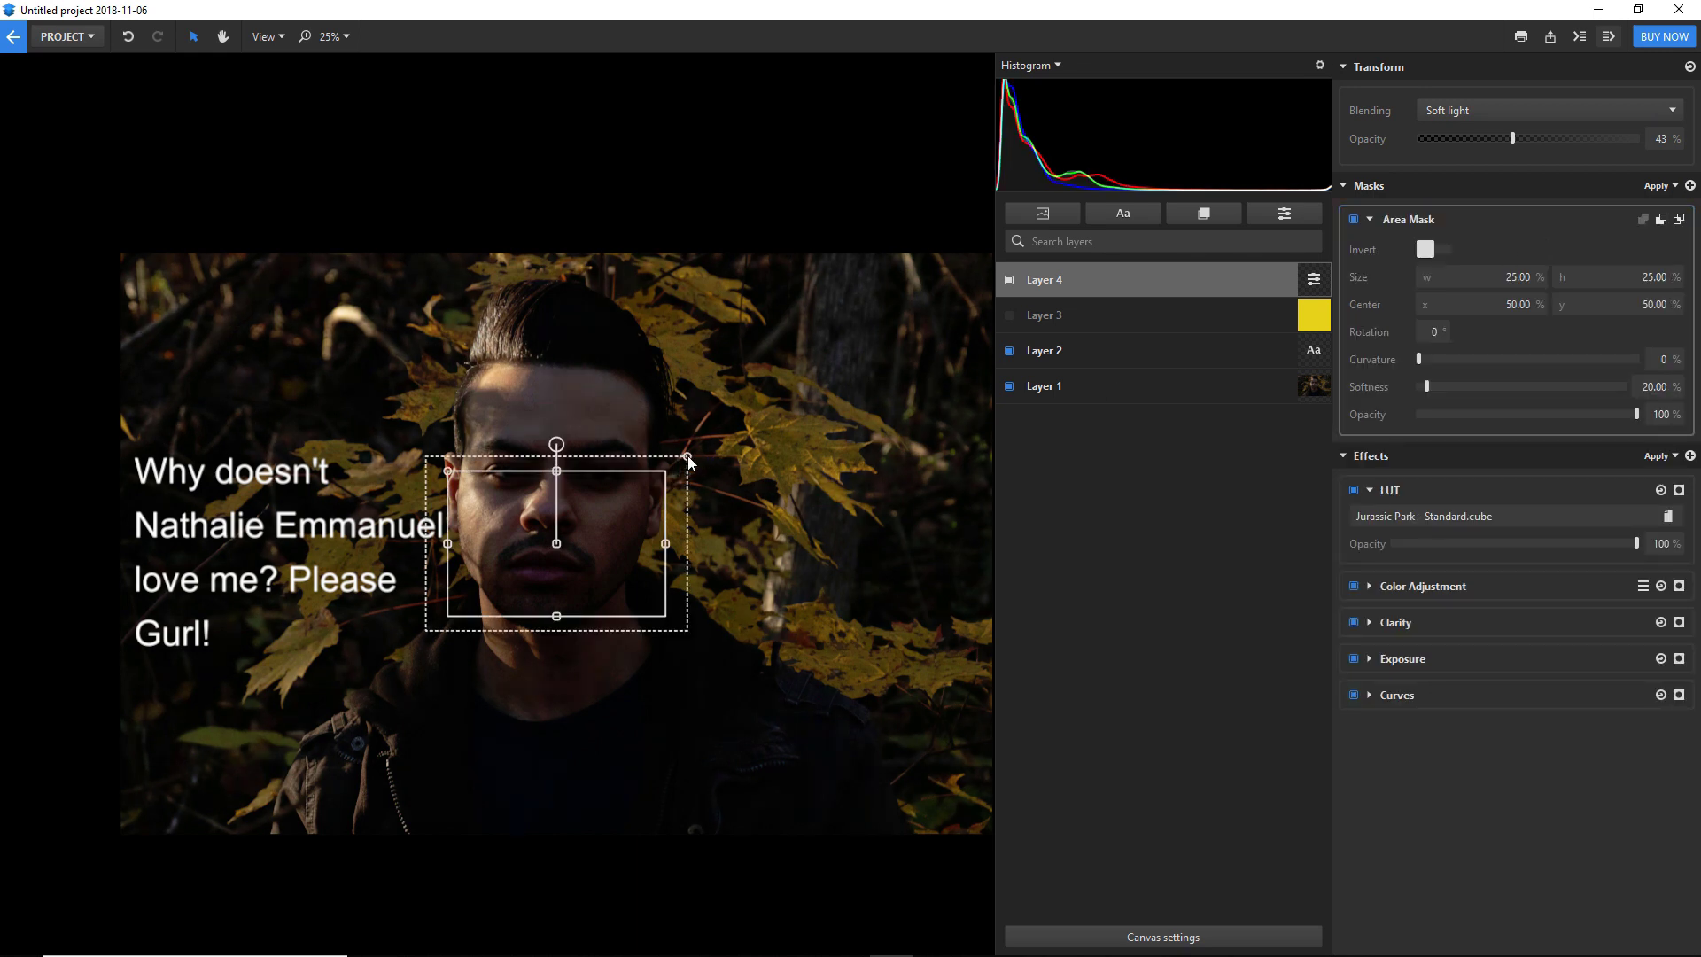
left_click_drag(687, 456, 691, 396)
left_click_drag(594, 527, 597, 422)
scroll(592, 512, "up", 4)
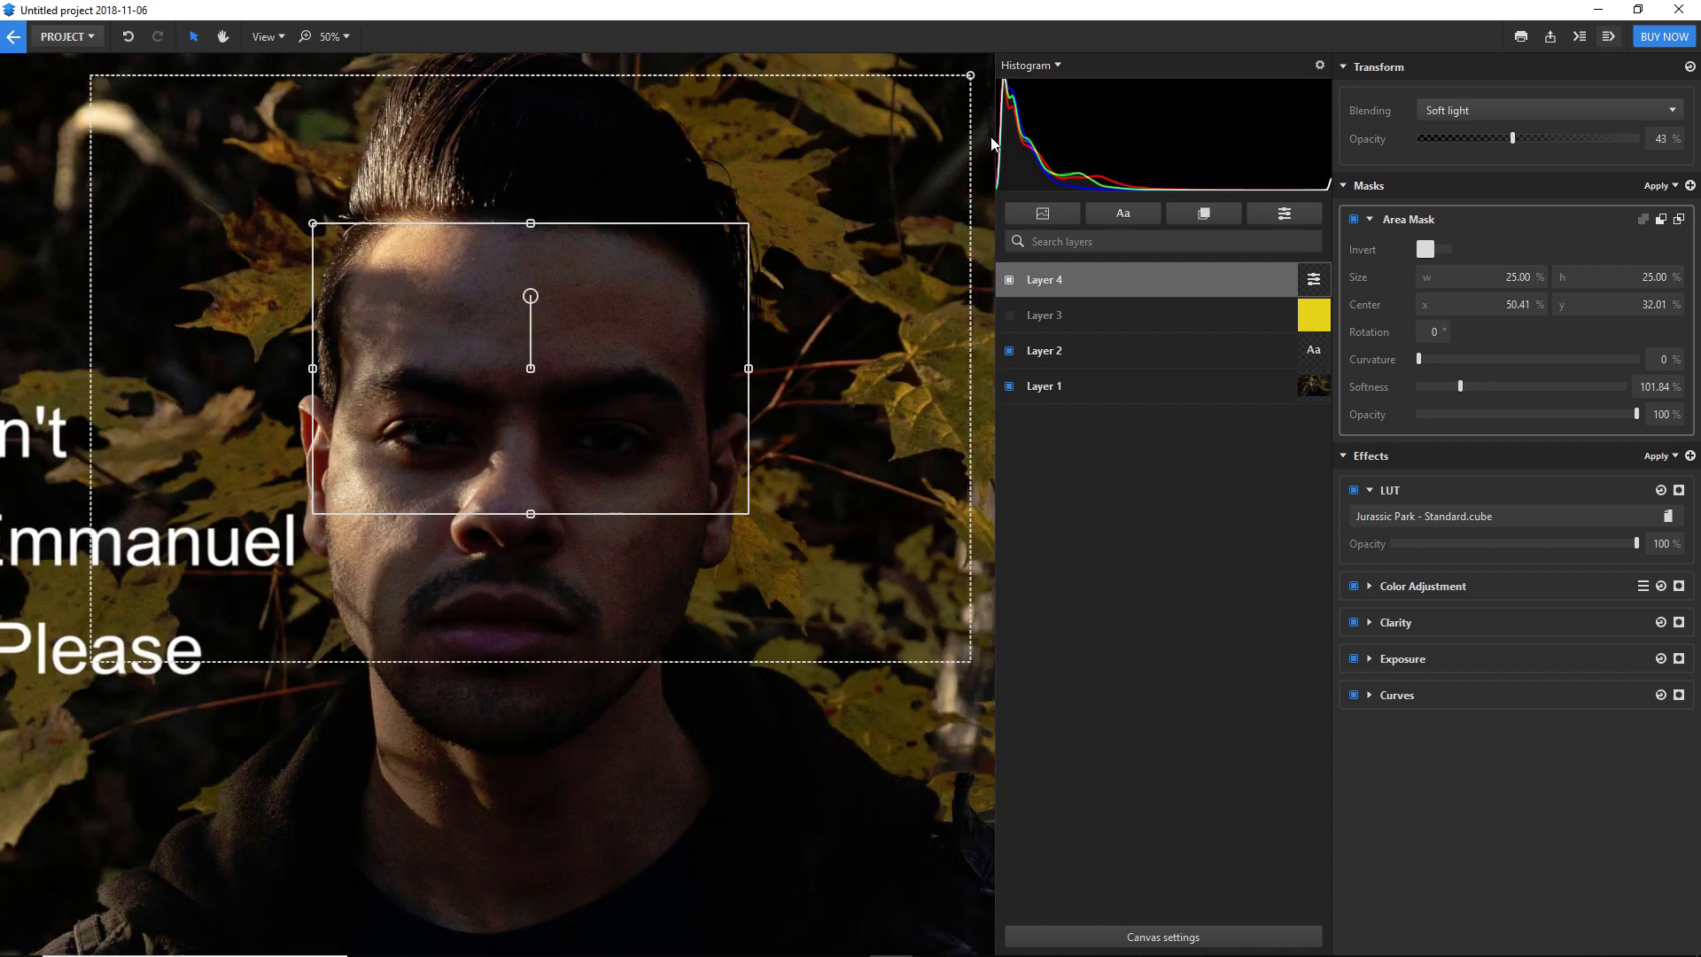
- Switch to Color burn, enlarge the area mask over the face, and lower opacity to 11%
left_click(1559, 110)
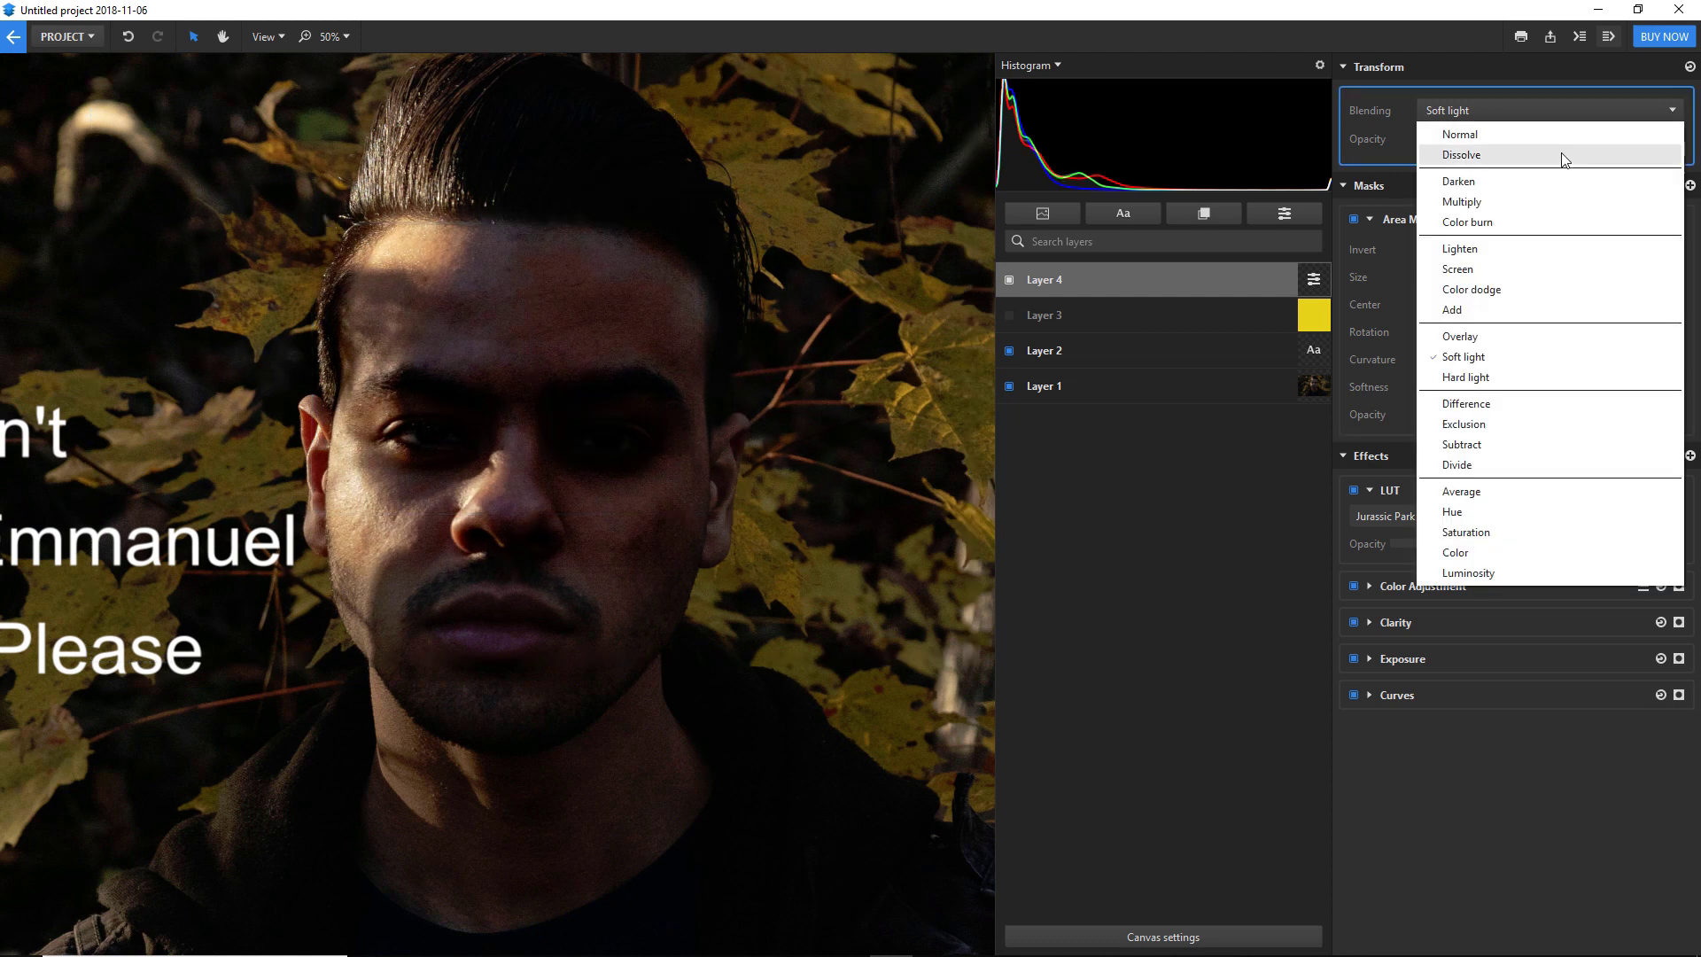
left_click(1538, 221)
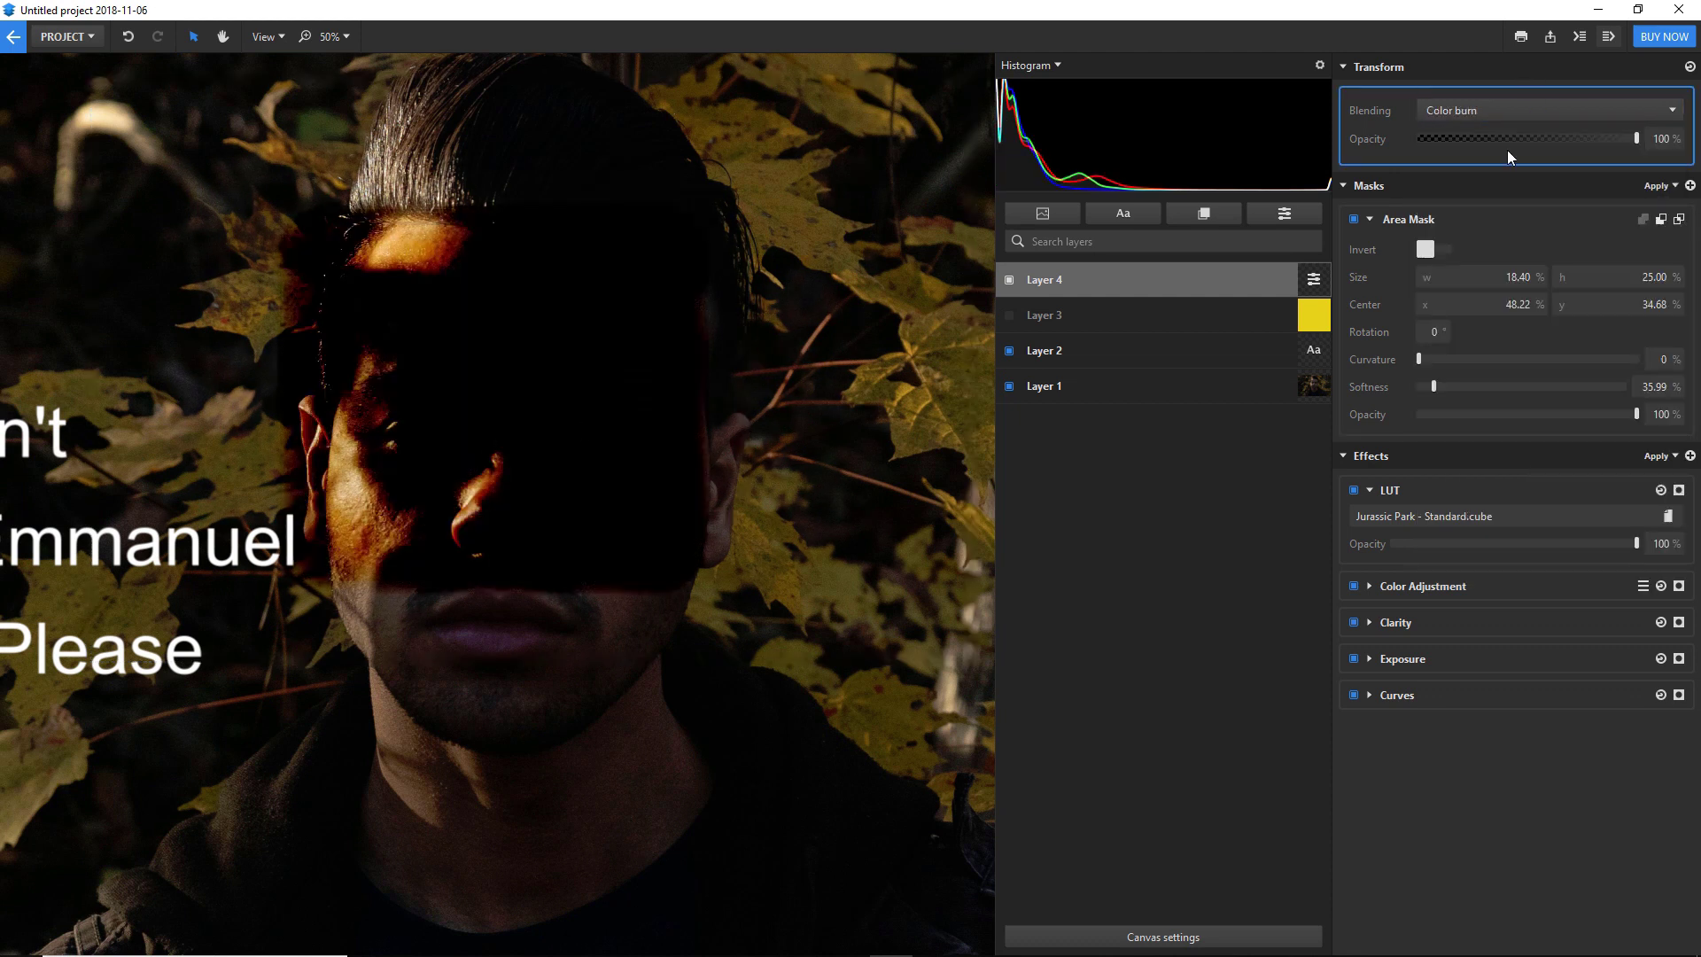
left_click(1484, 250)
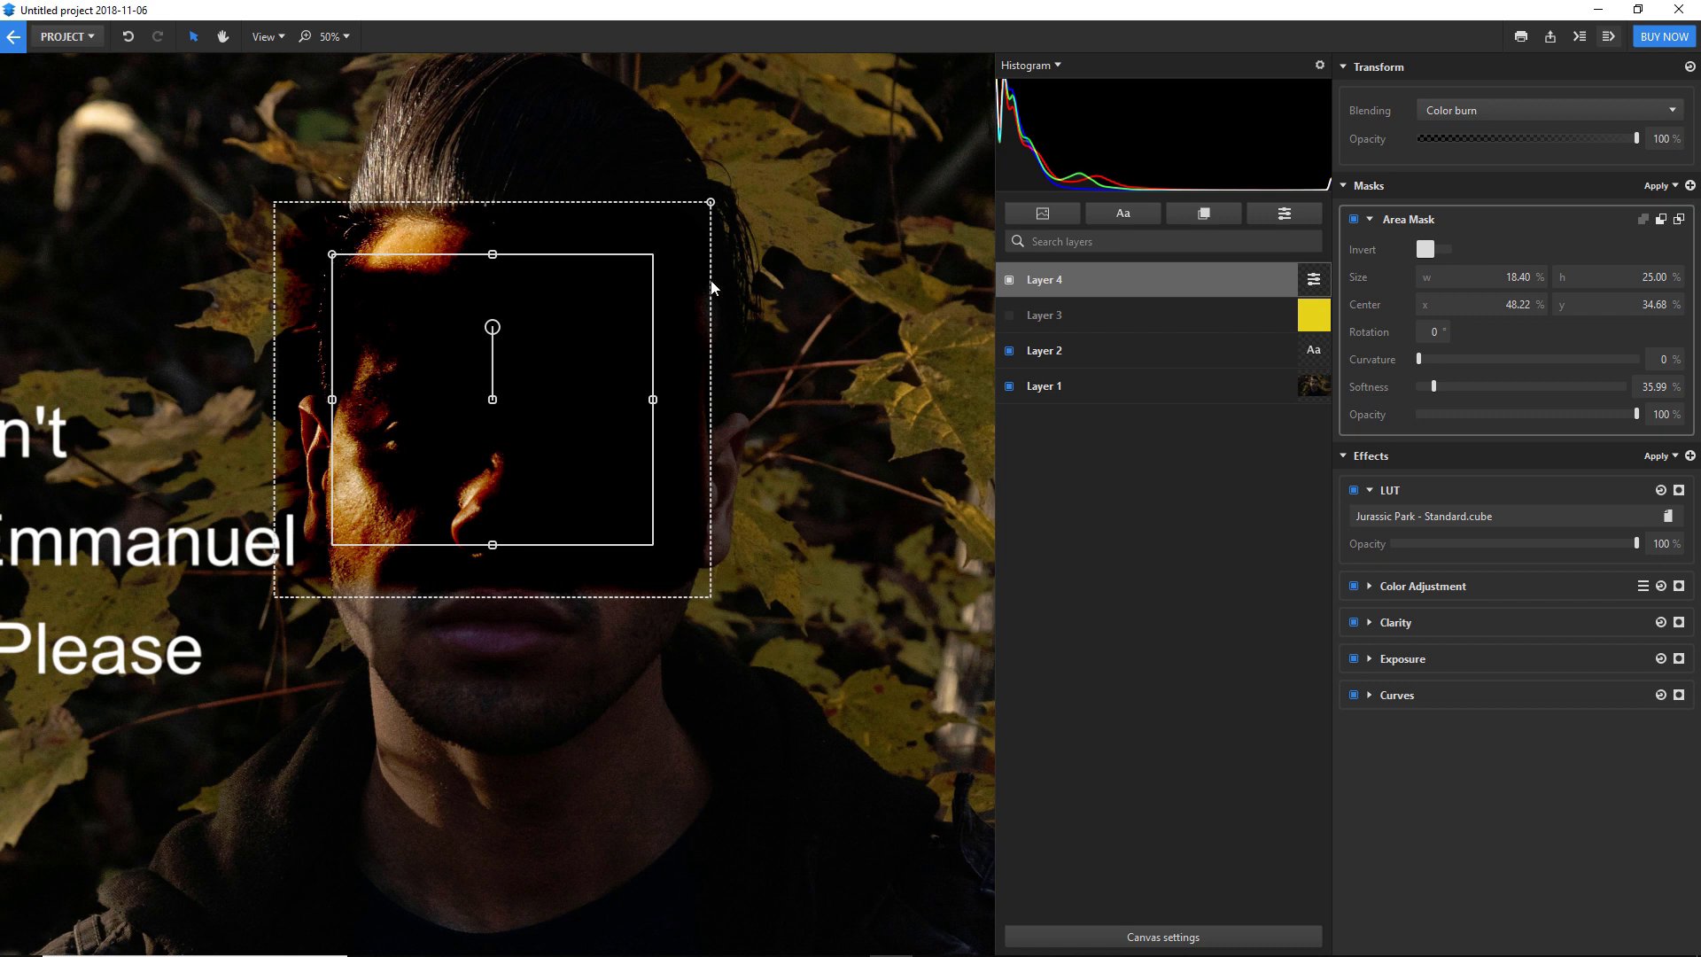
left_click_drag(712, 204, 968, 55)
scroll(827, 537, "down", 2)
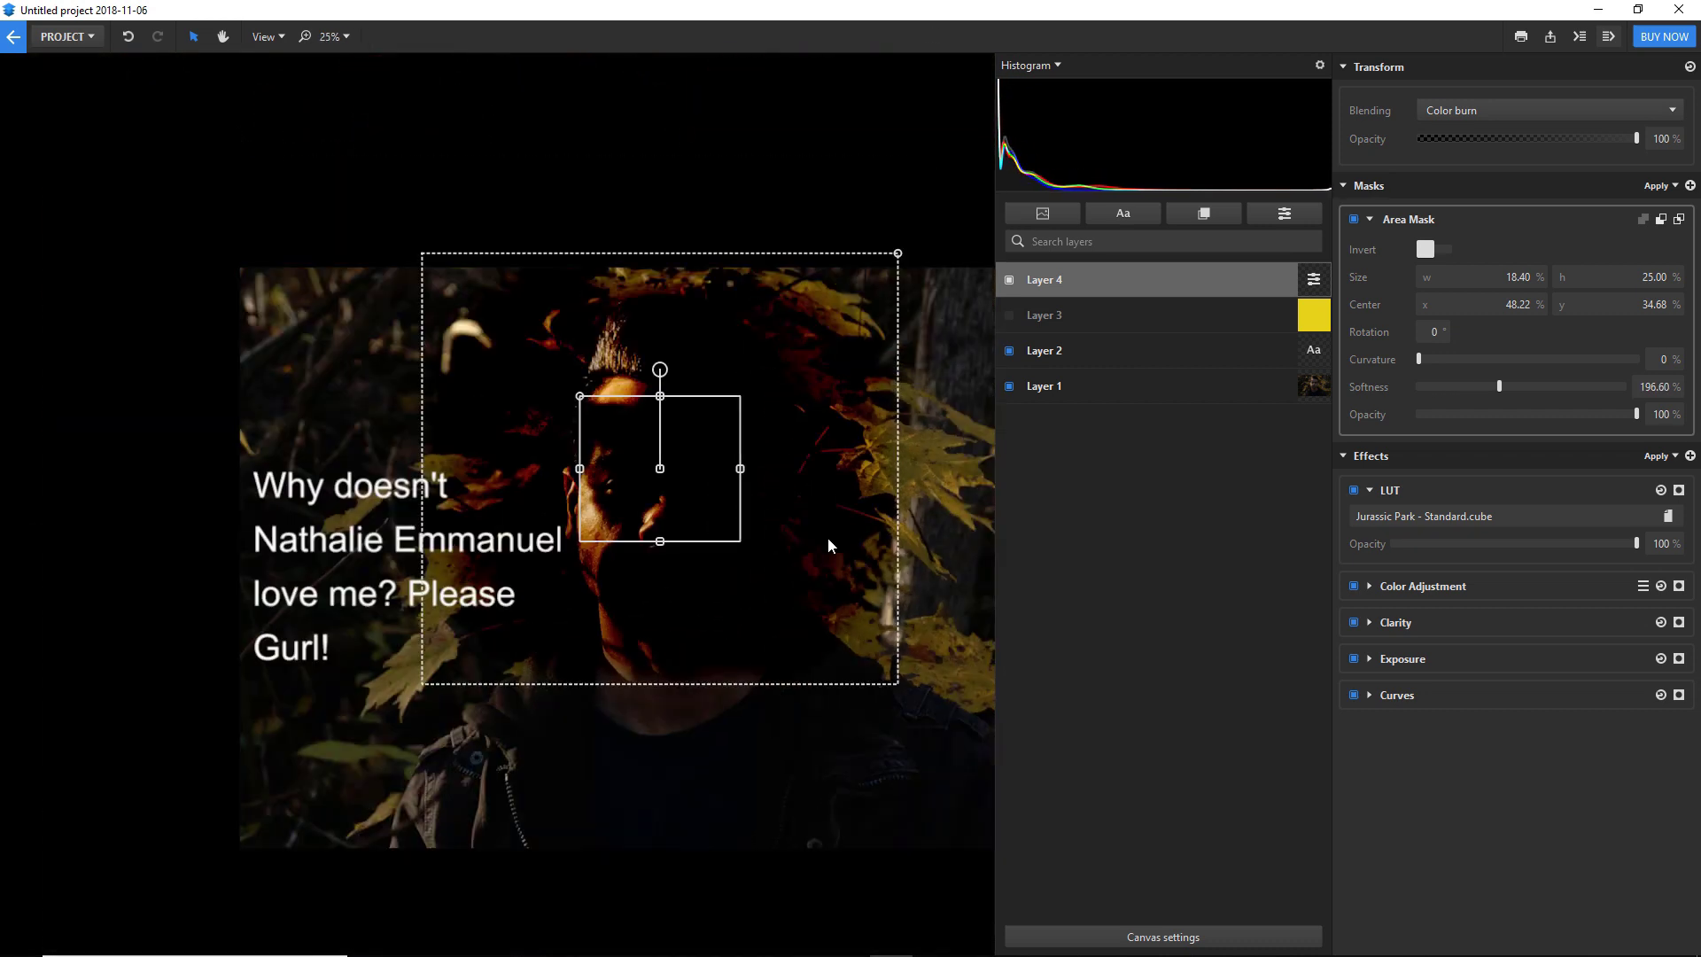
left_click_drag(701, 485, 716, 530)
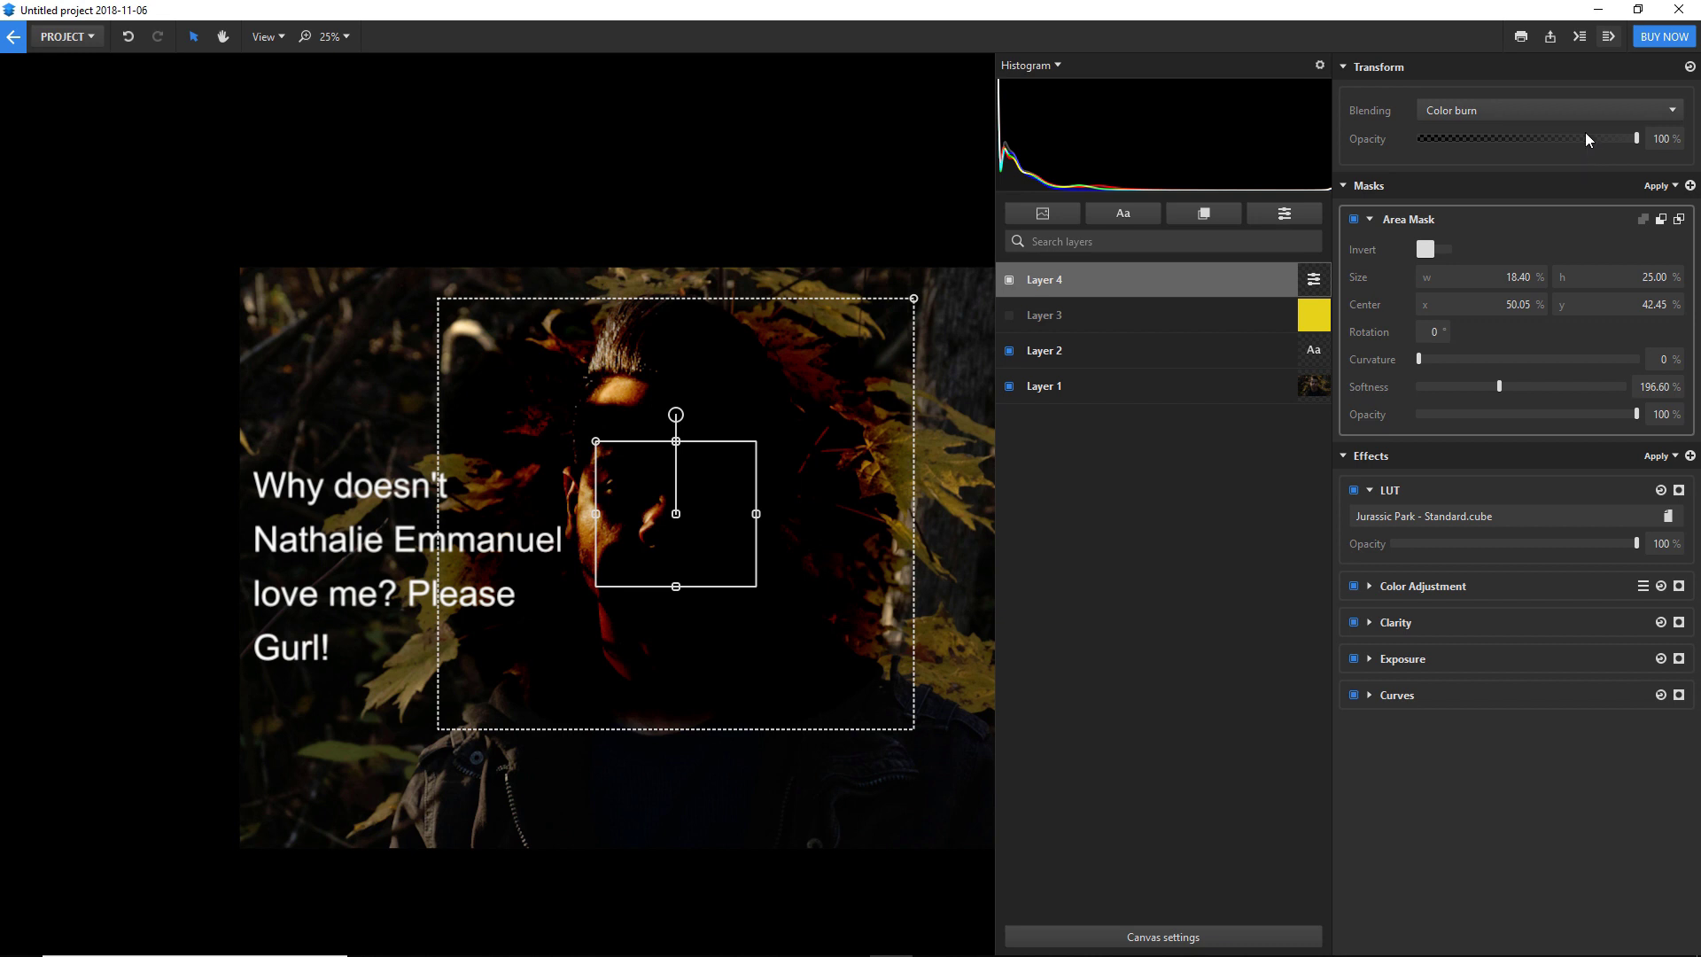
left_click_drag(1586, 131, 1439, 193)
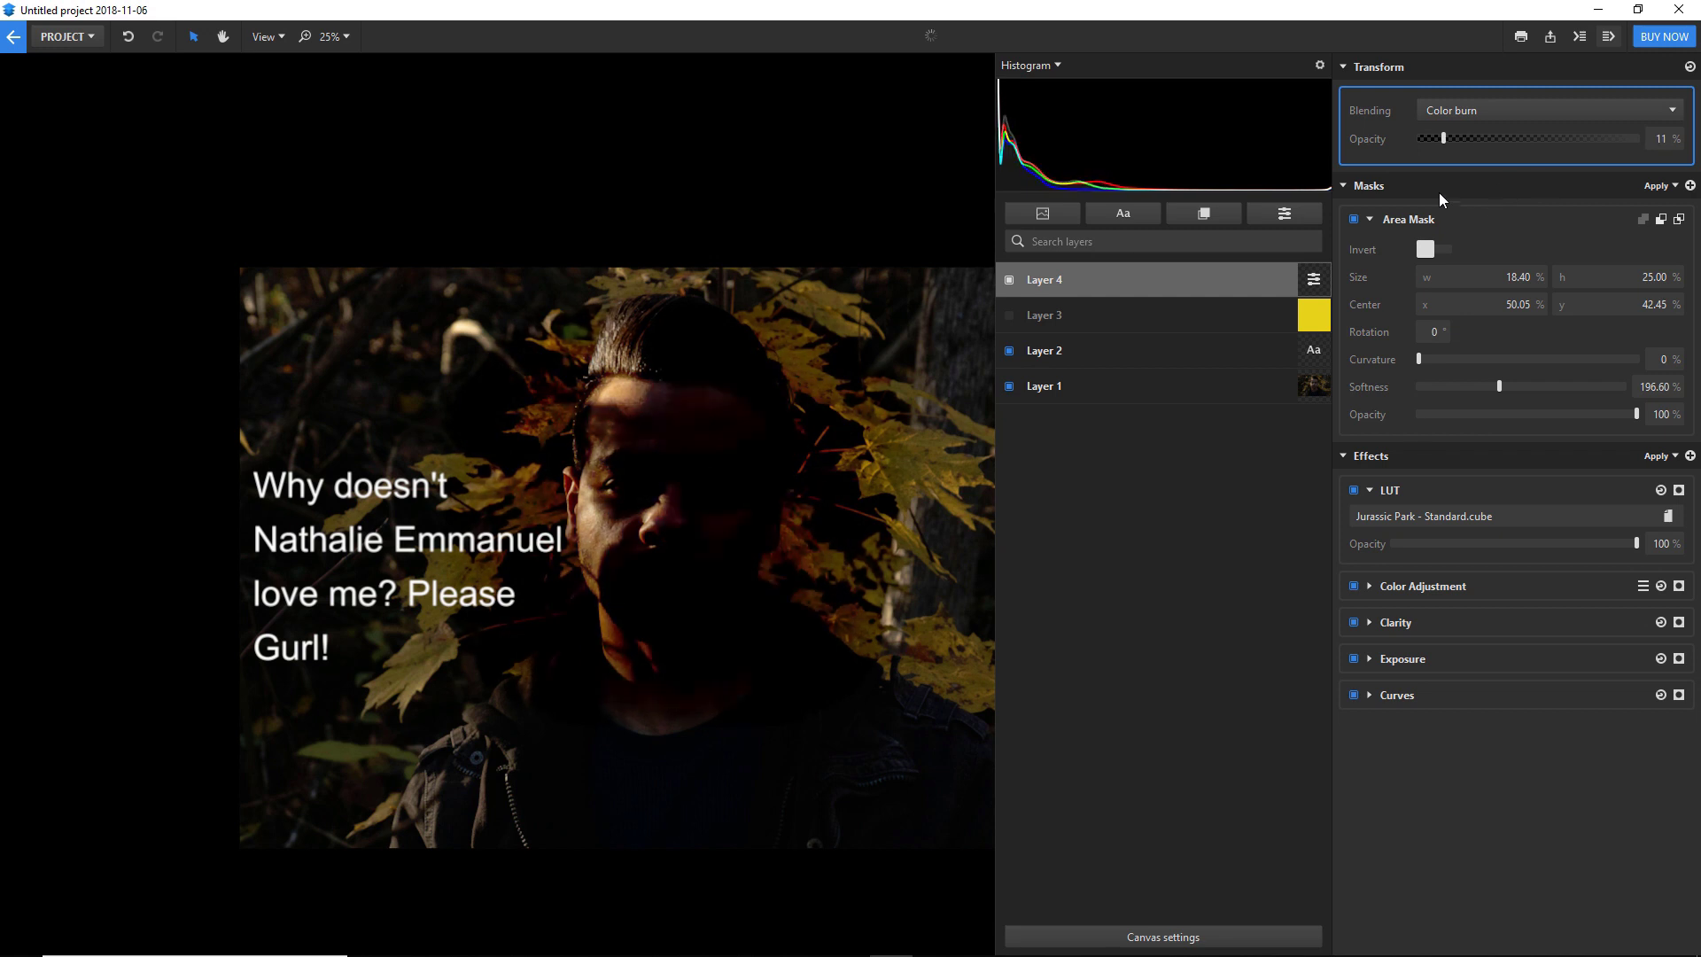
left_click(1552, 252)
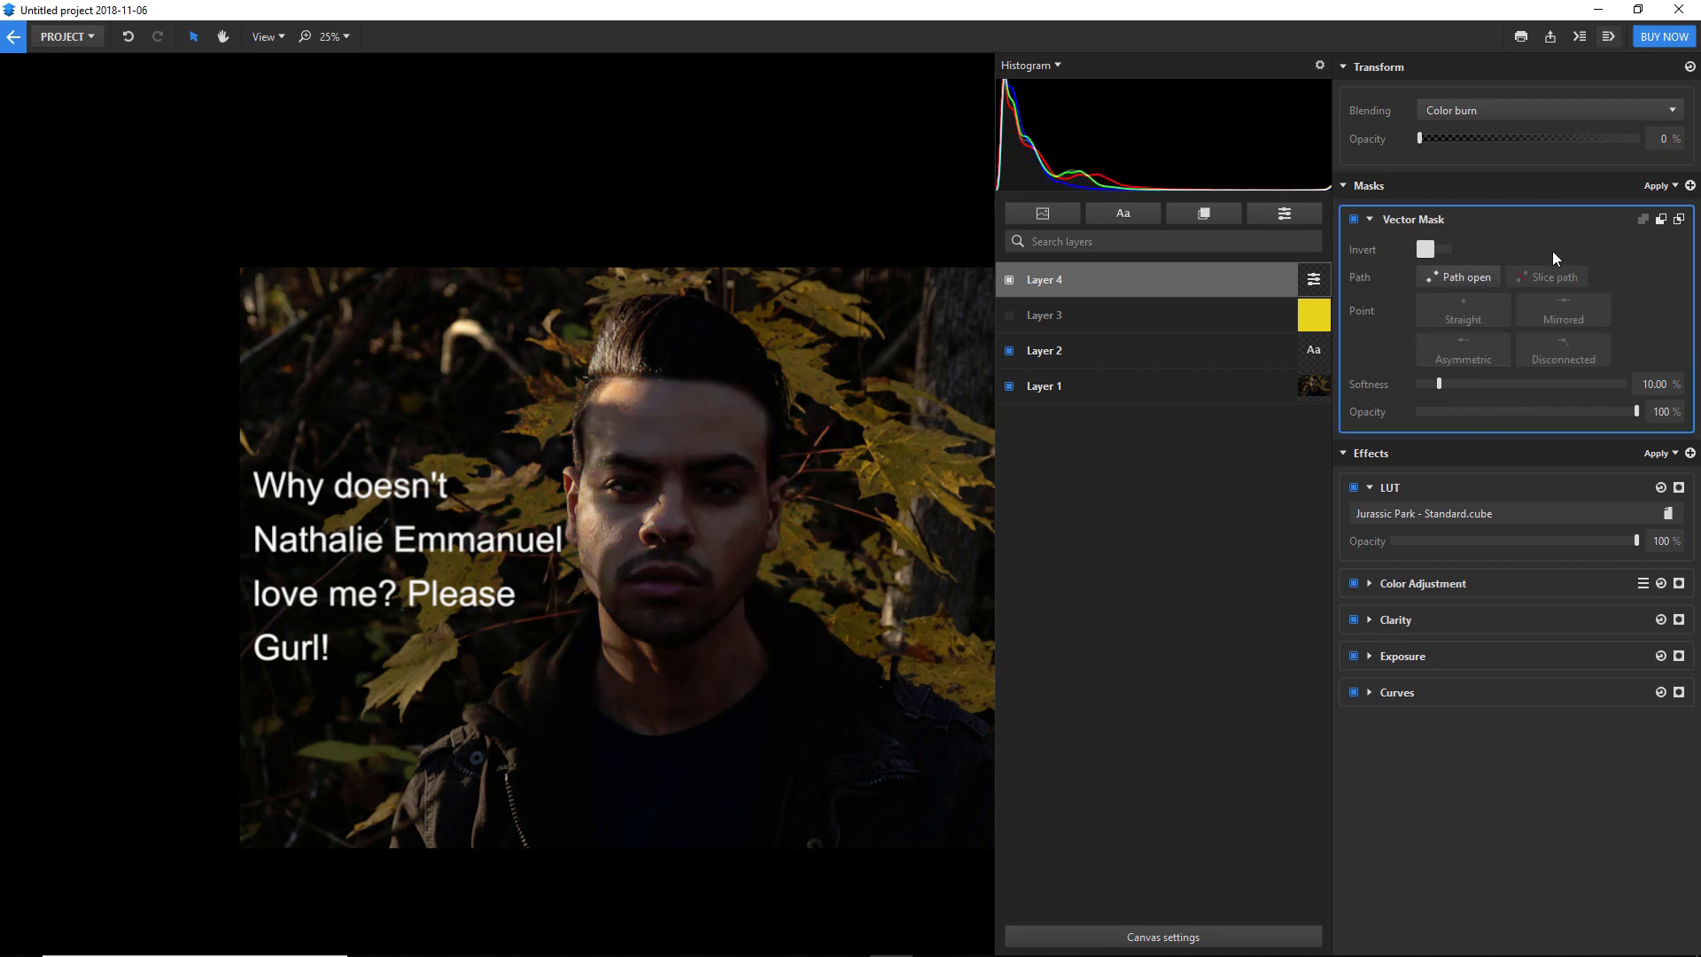
- Trace a closed vector mask outline around the man's face, from hairline around the jaw
left_click(586, 408)
left_click(609, 381)
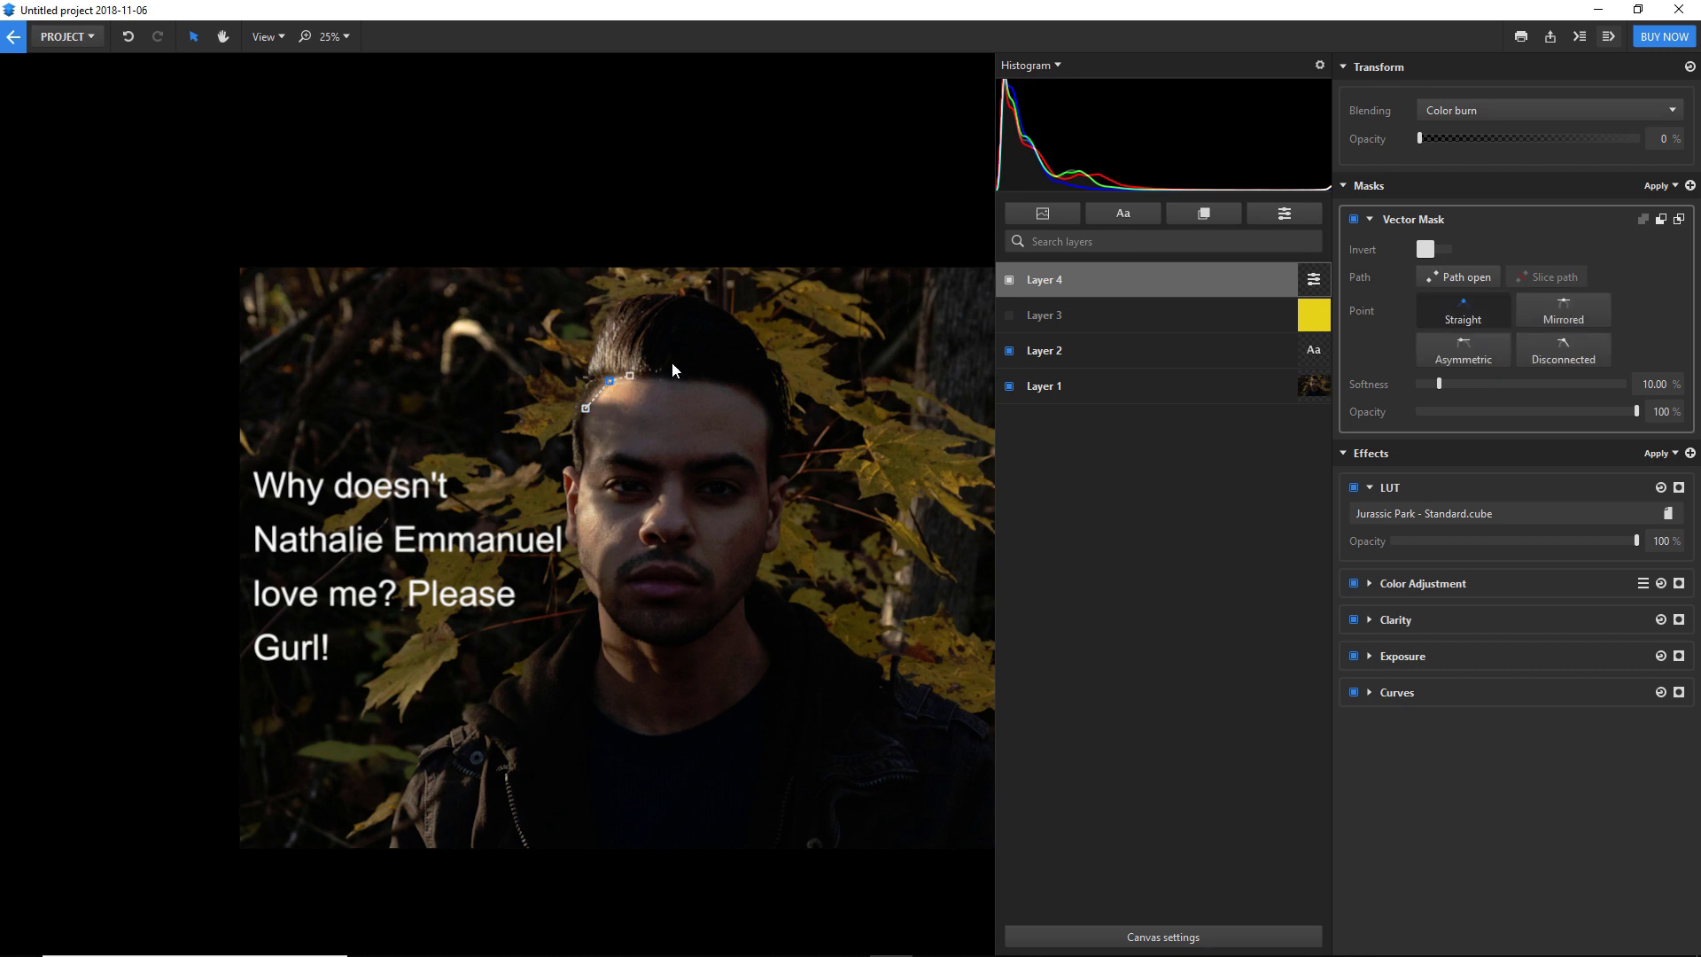
left_click(709, 380)
left_click(763, 387)
left_click(774, 401)
left_click(768, 451)
scroll(782, 526, "up", 2)
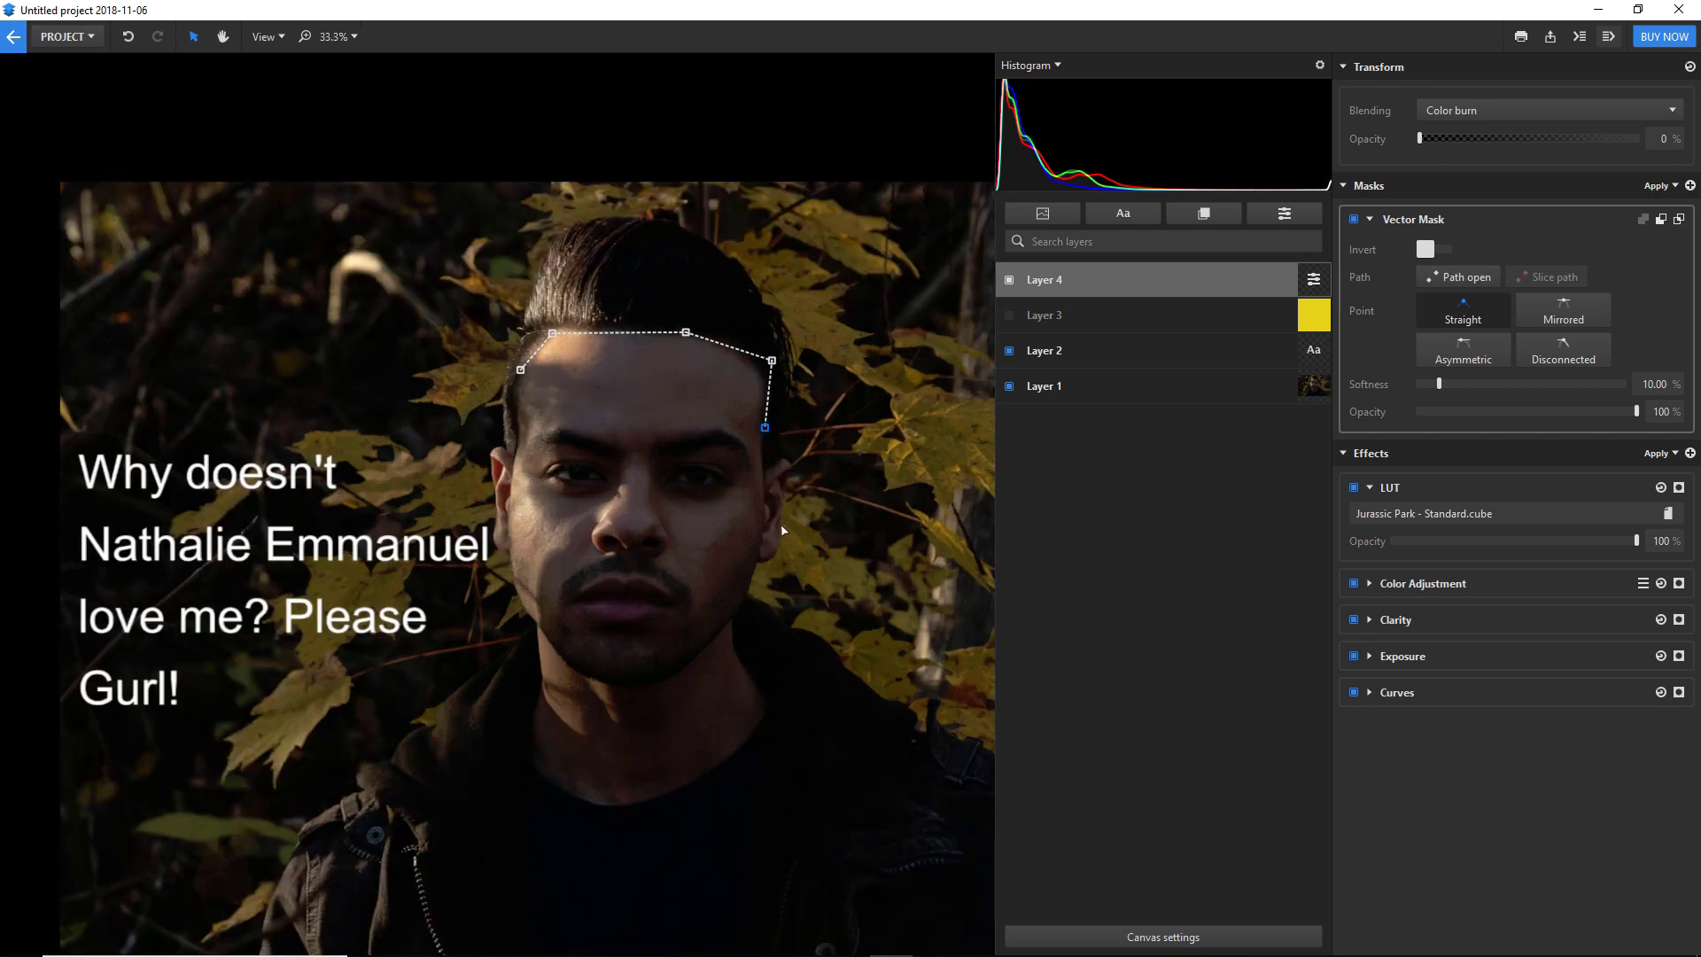
left_click(759, 521)
left_click(742, 635)
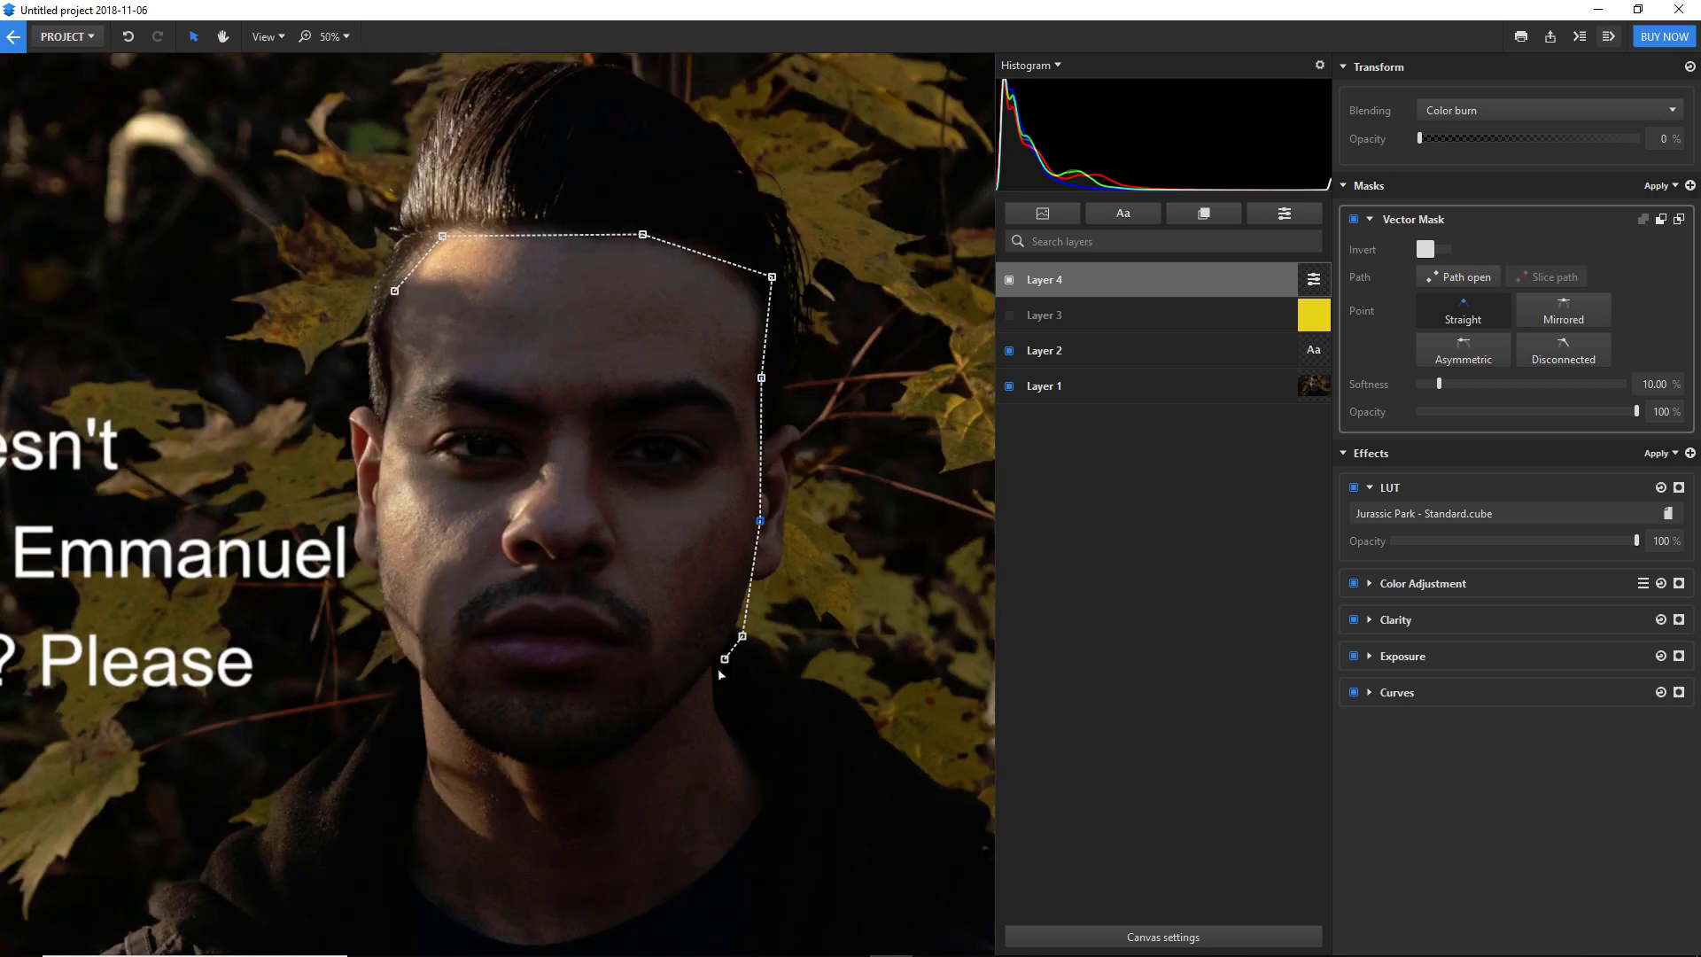
left_click(662, 732)
left_click(590, 774)
left_click(502, 775)
left_click(433, 727)
left_click(367, 639)
left_click(367, 561)
left_click(379, 410)
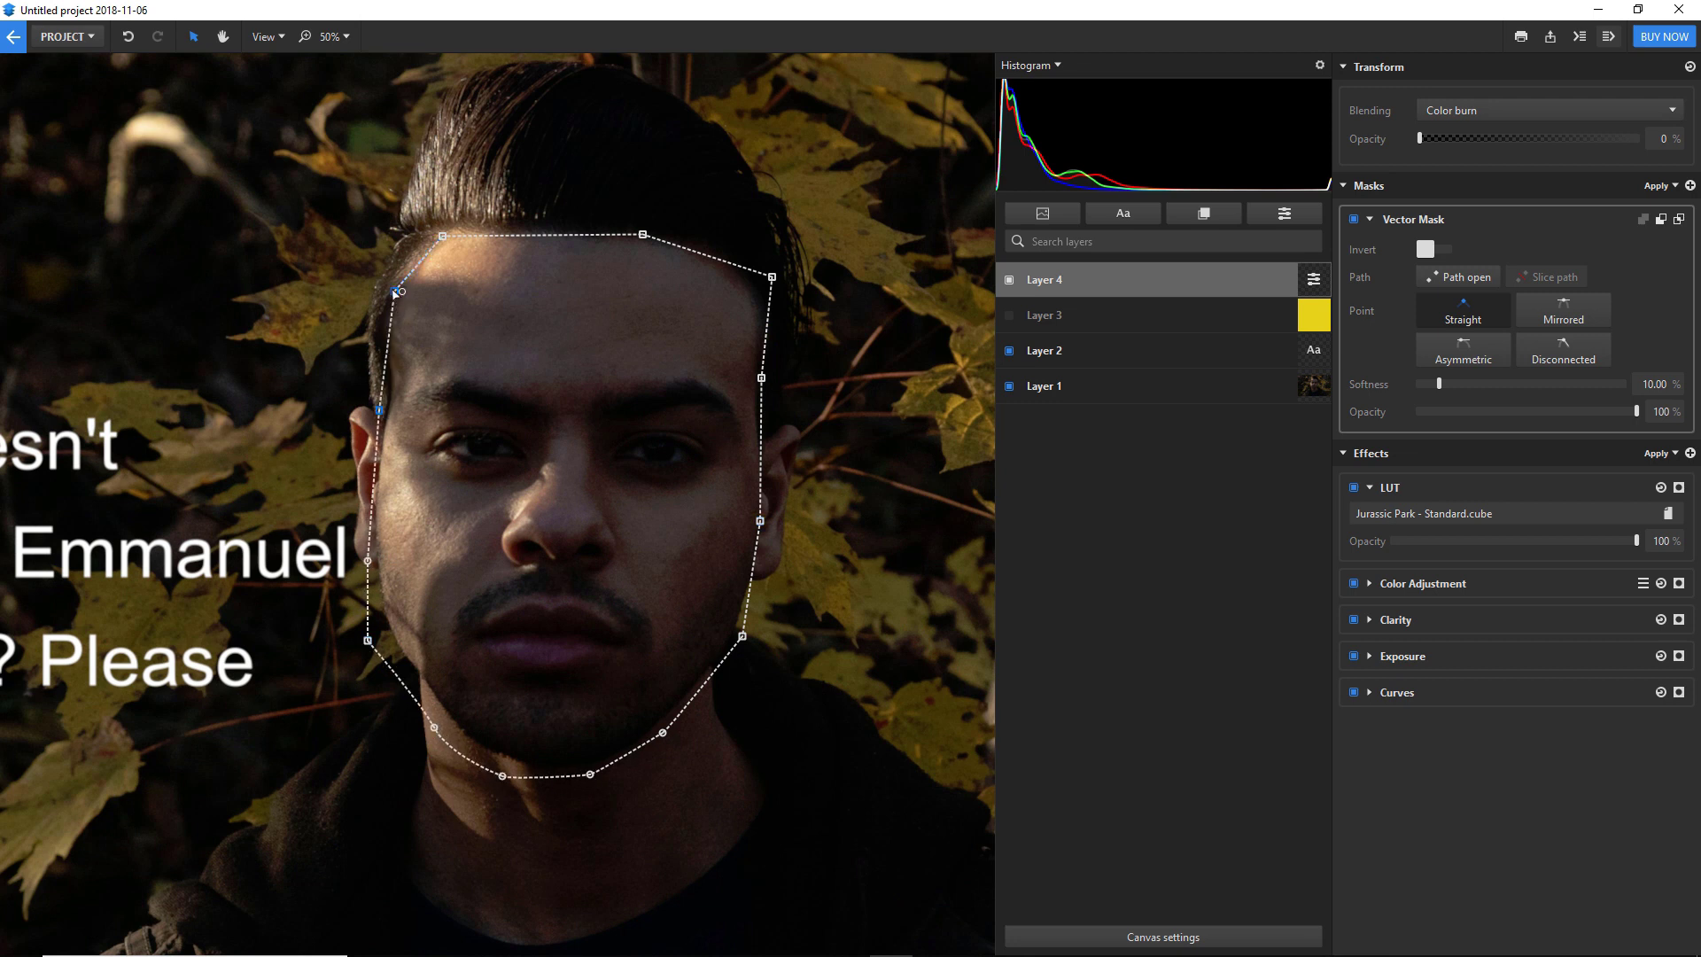
left_click(394, 290)
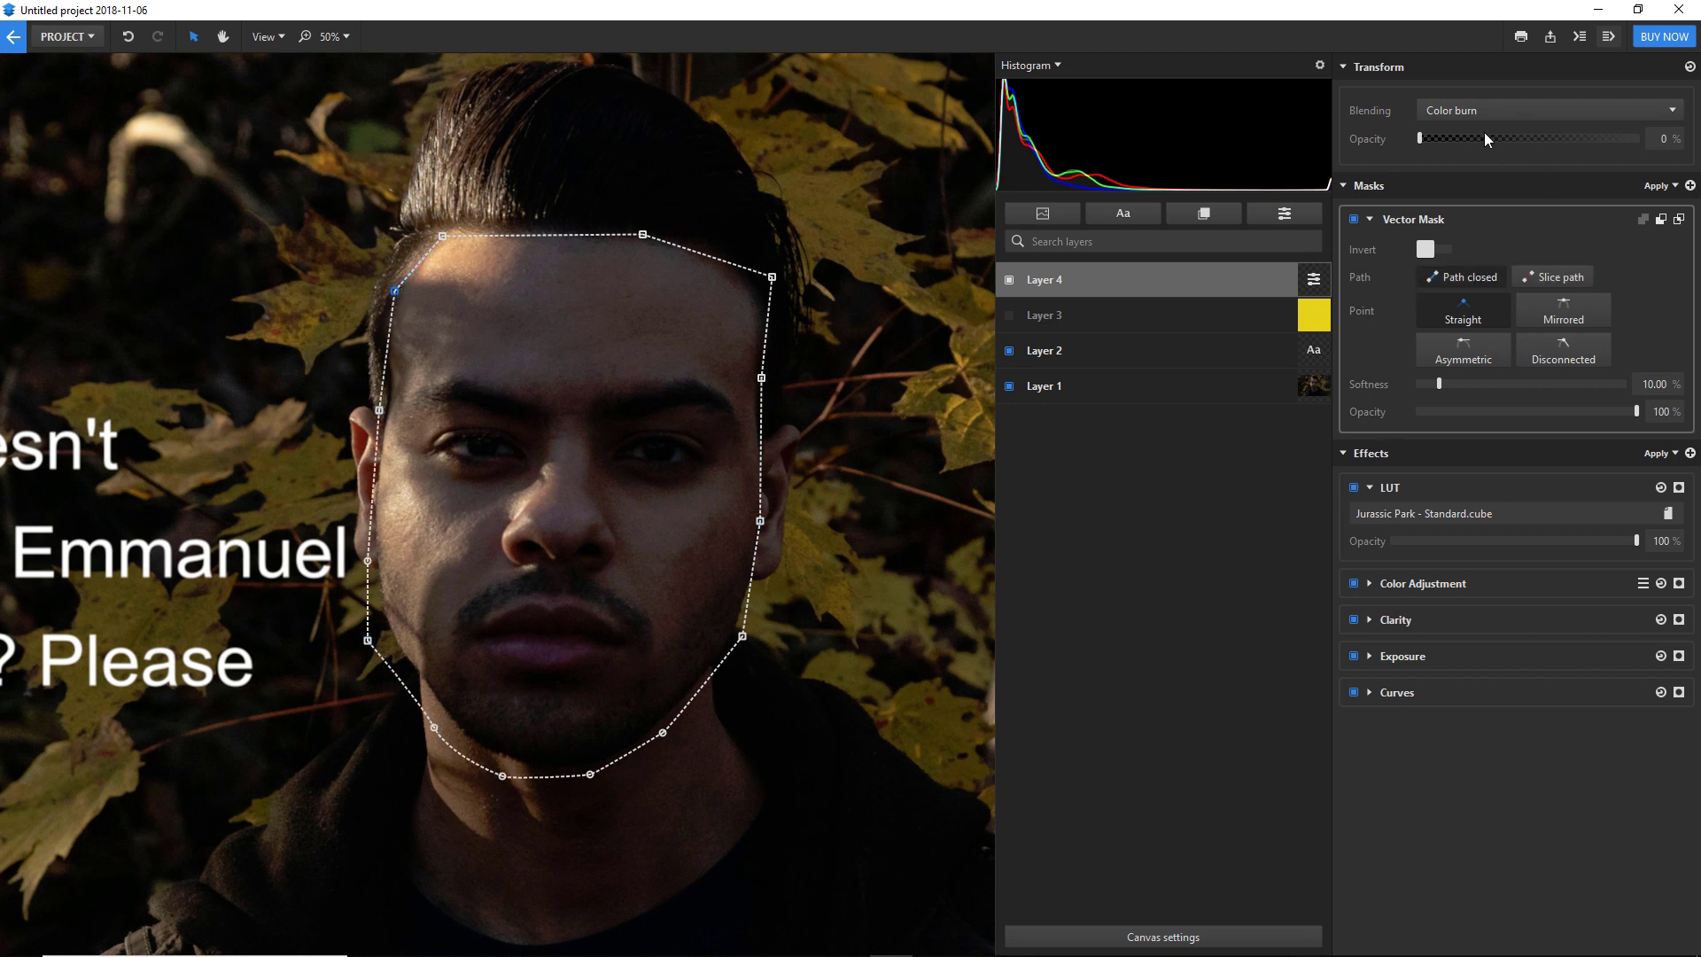
- Raise opacity to 92%, keep Color burn blending after trying Multiply, and sharpen the mask edge
left_click_drag(1433, 133, 1628, 125)
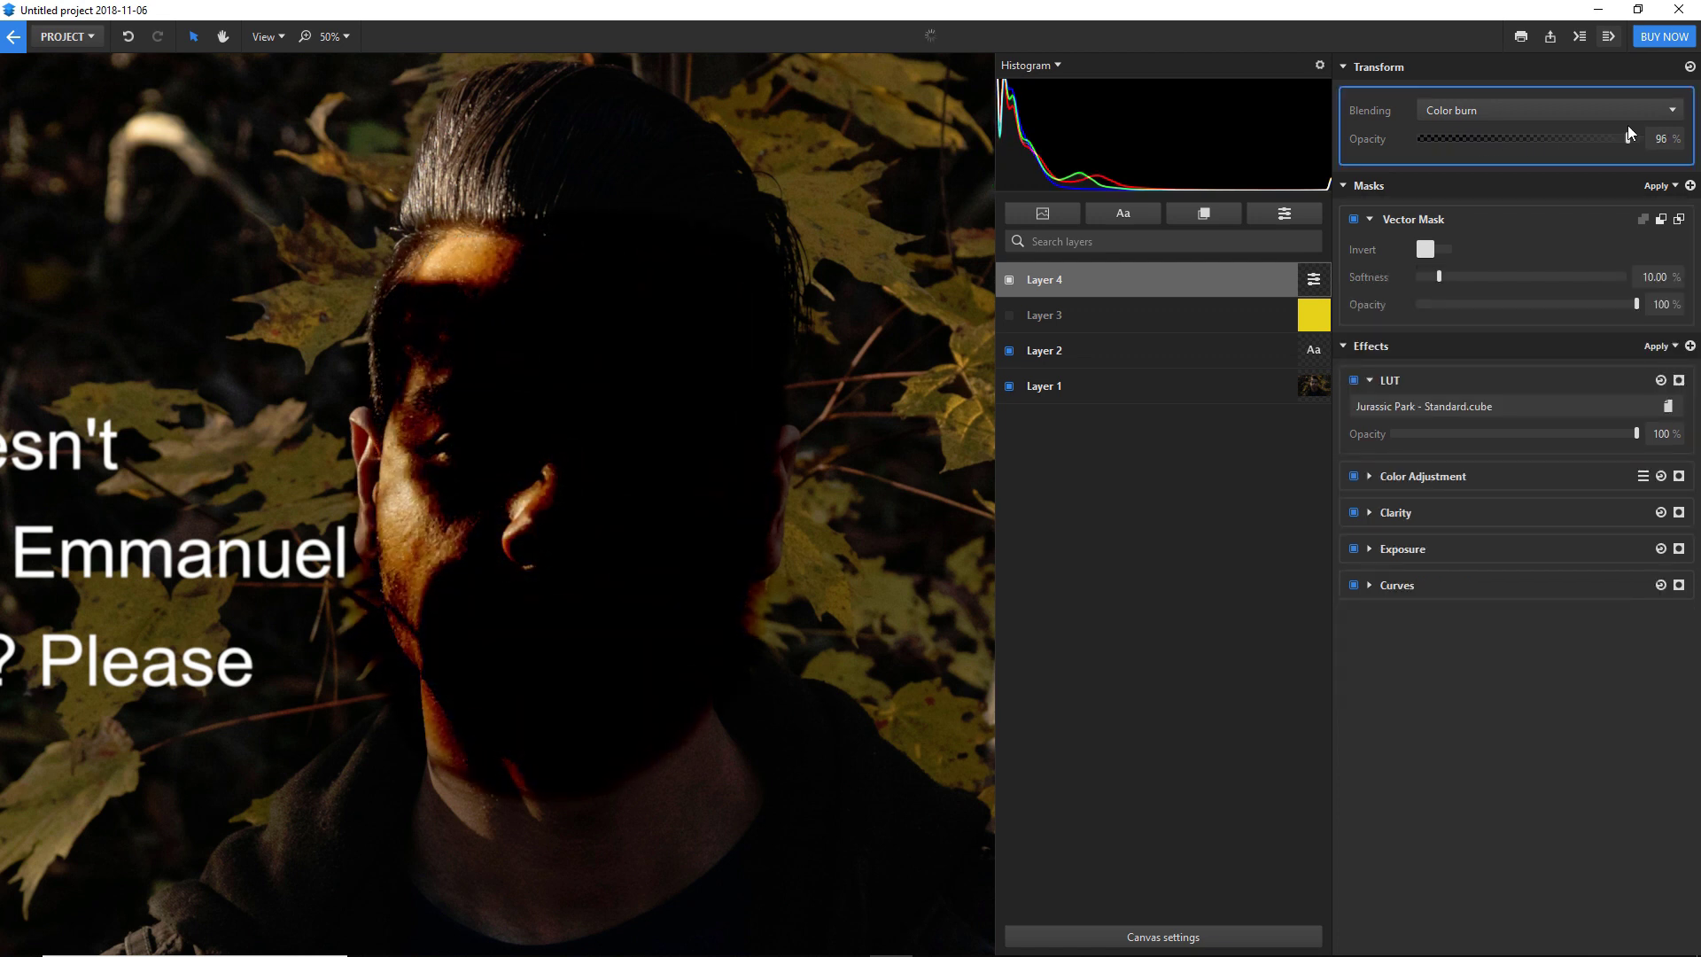
left_click(1581, 113)
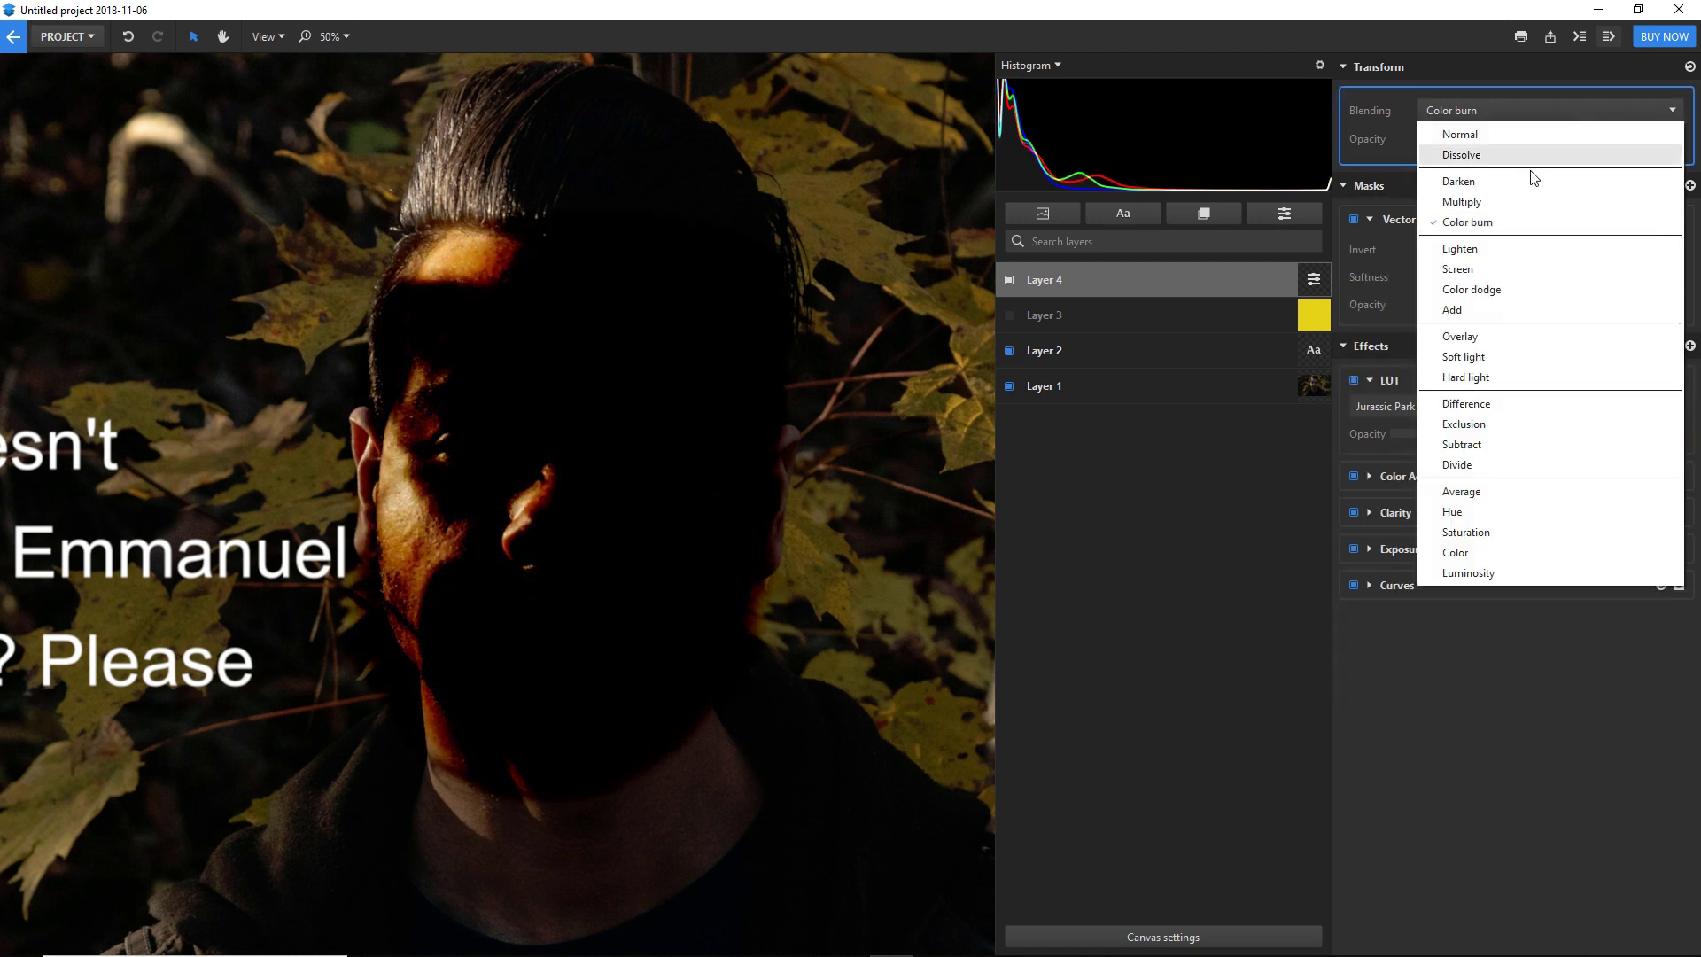
left_click(1472, 202)
left_click(1518, 113)
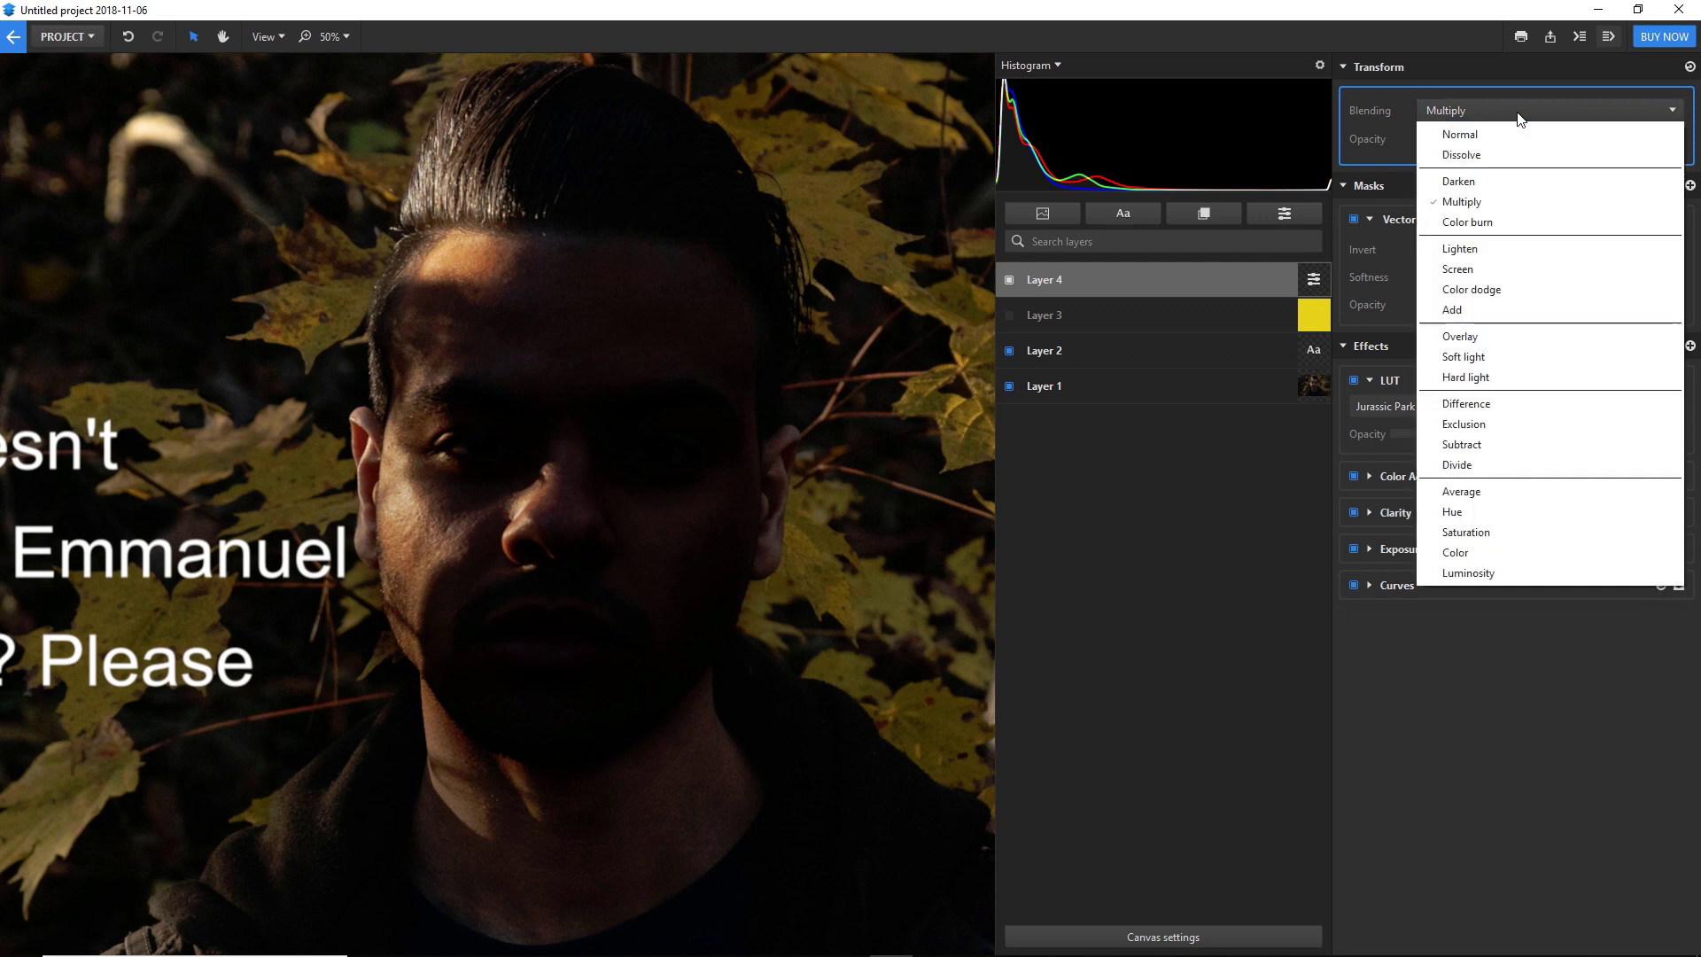
left_click(1487, 227)
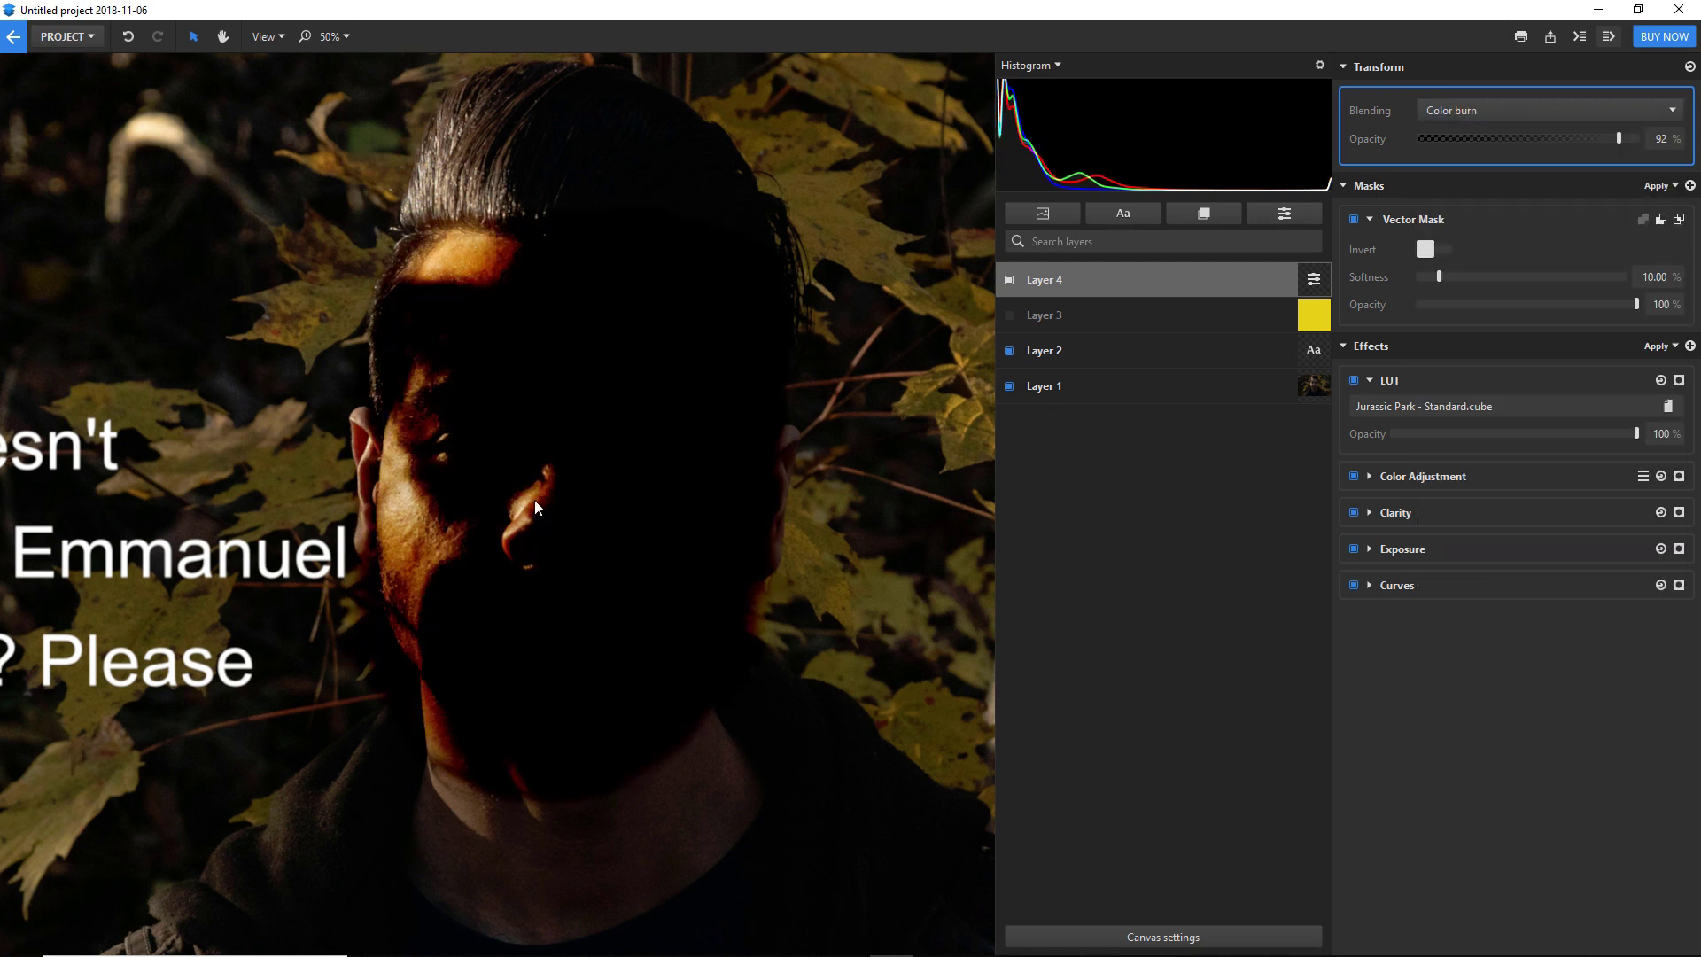
scroll(535, 507, "down", 1)
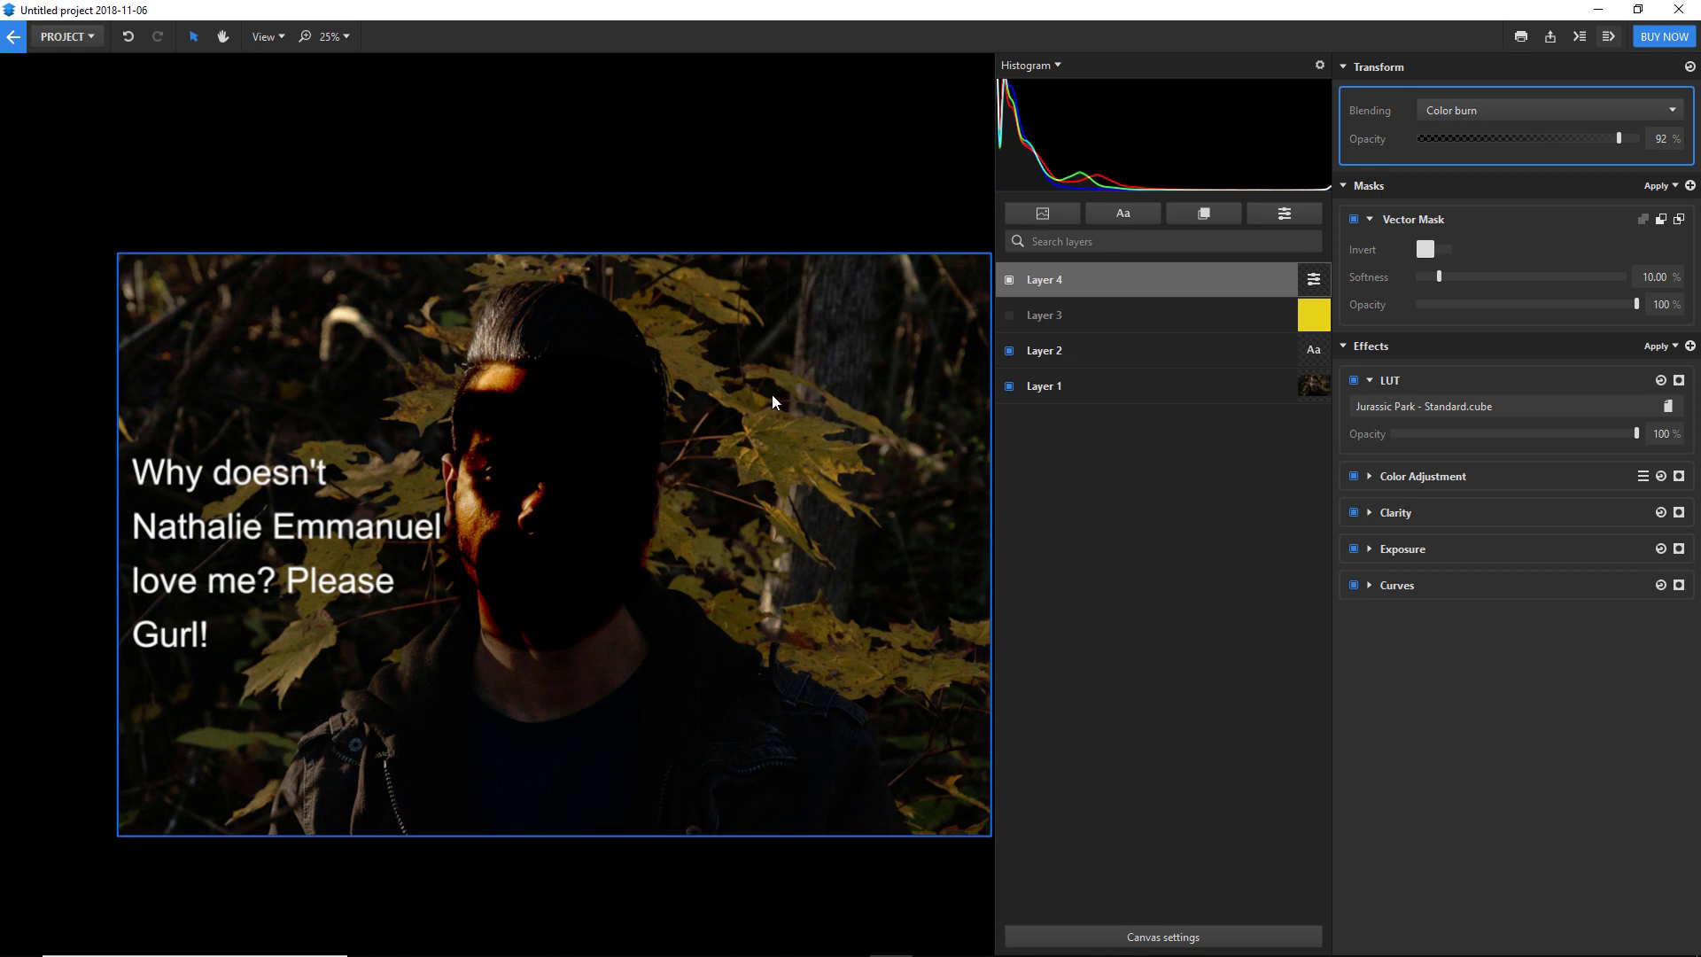
left_click_drag(1460, 284, 1513, 284)
left_click(99, 37)
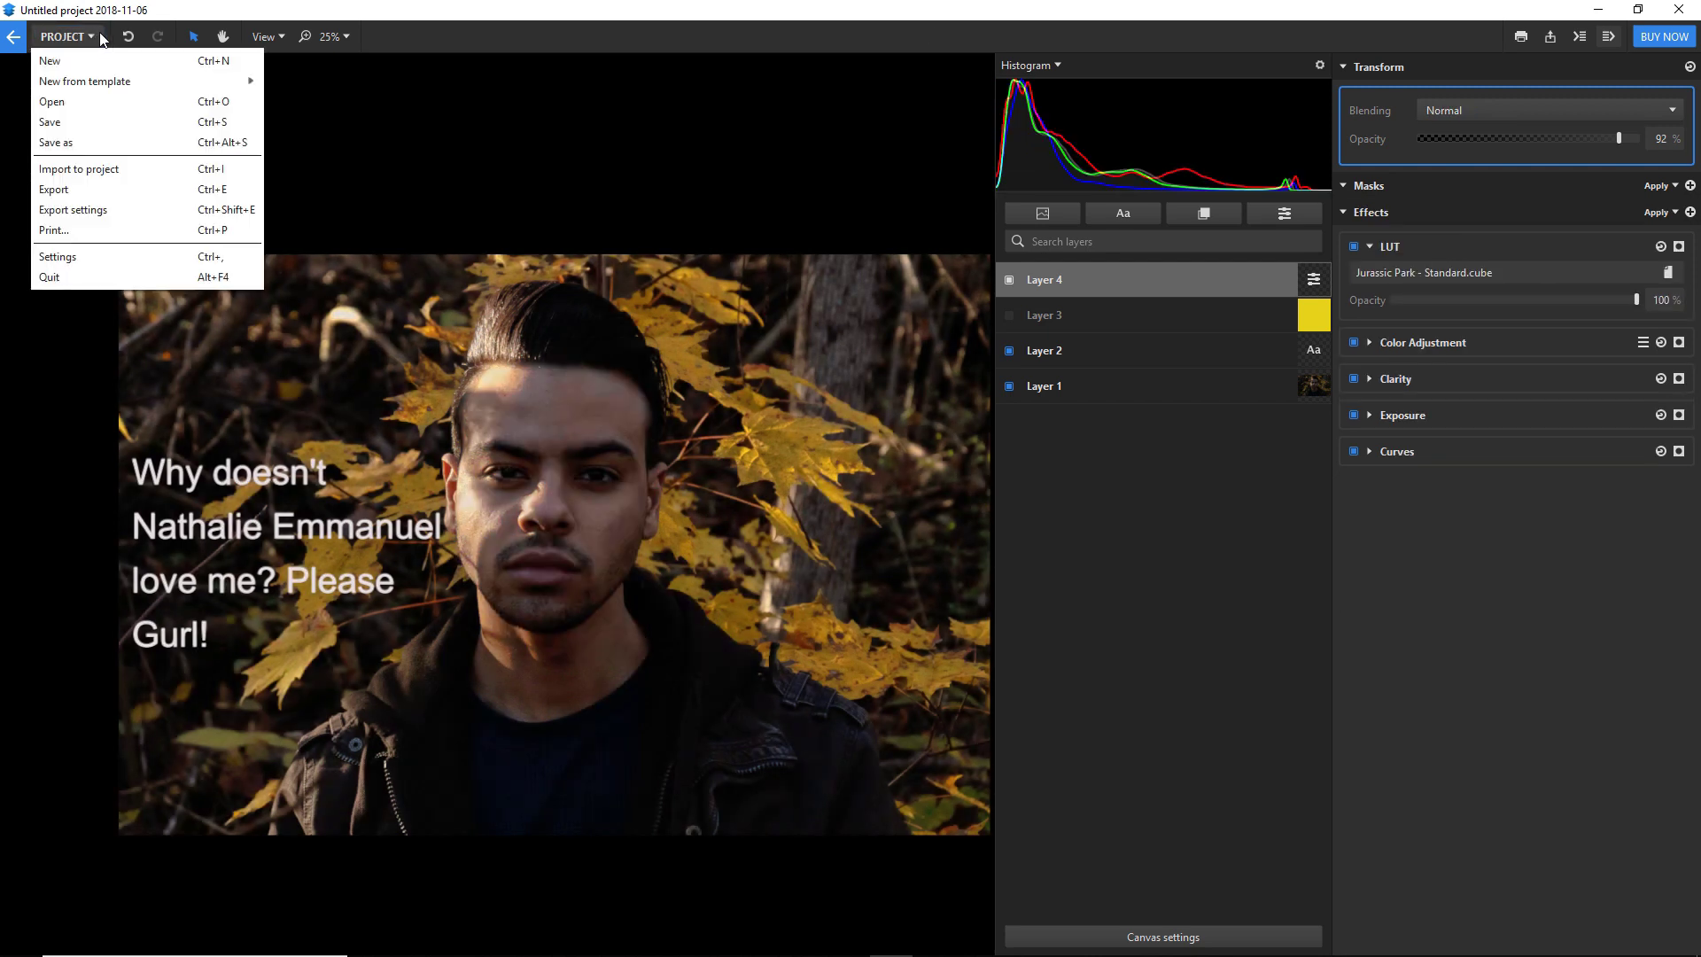
- Export the portrait as a 70%-quality JPEG, past the demo notice, saving to Documents
left_click(91, 192)
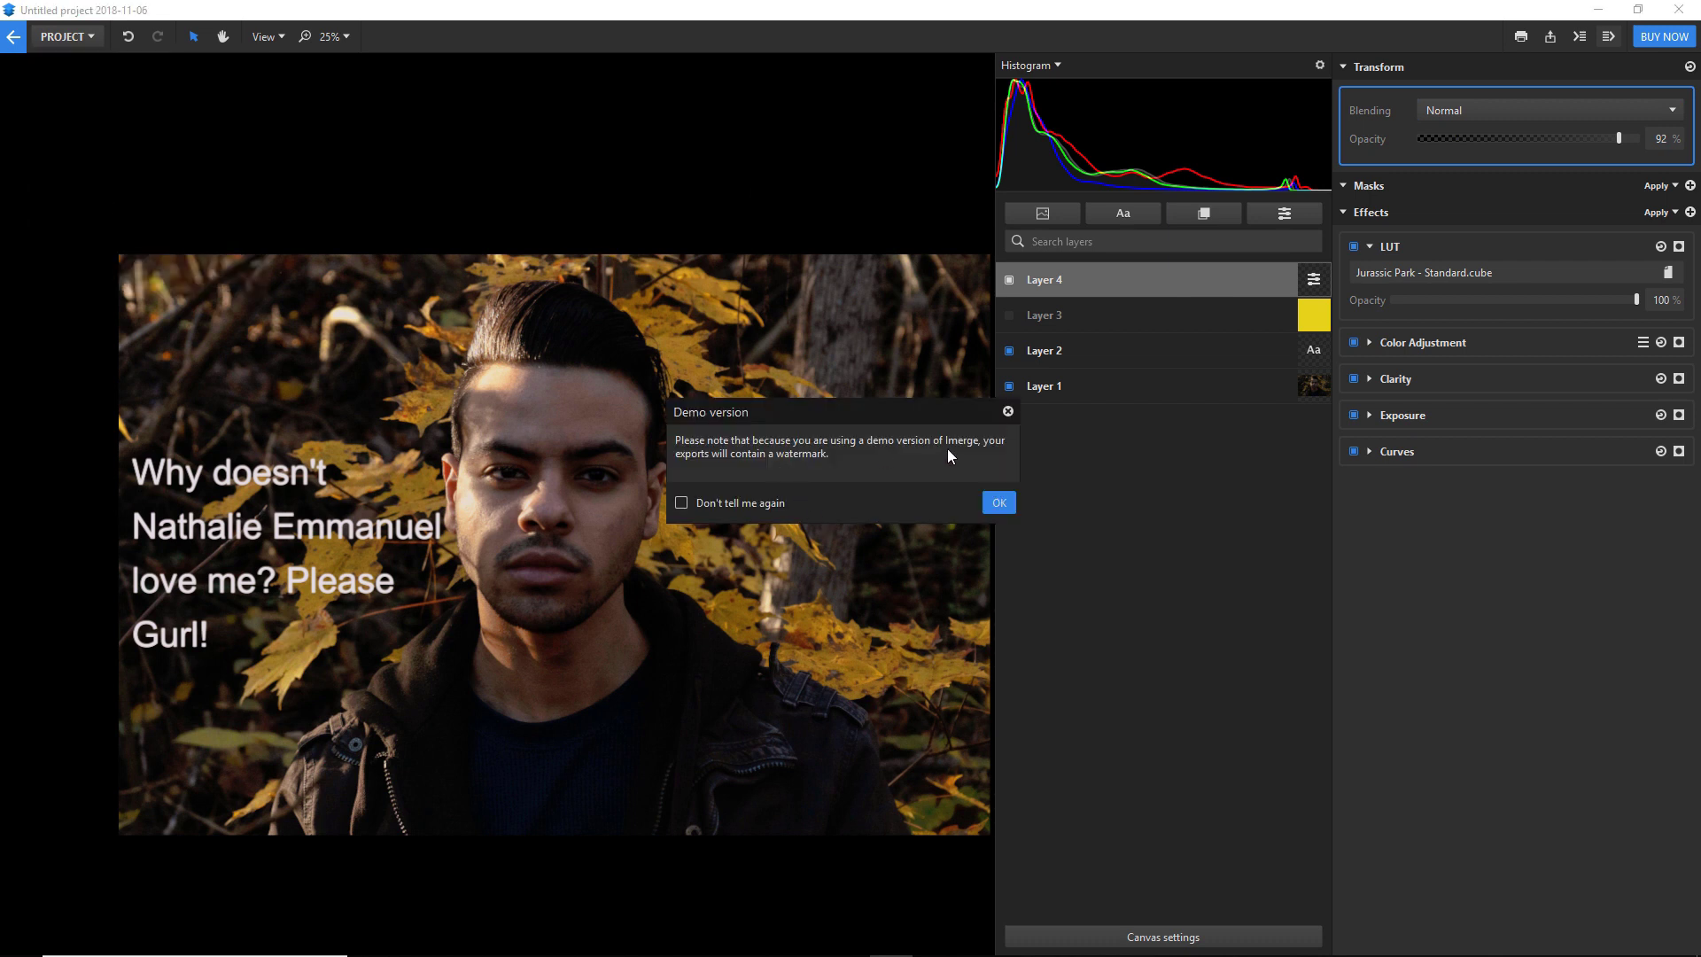
left_click(998, 503)
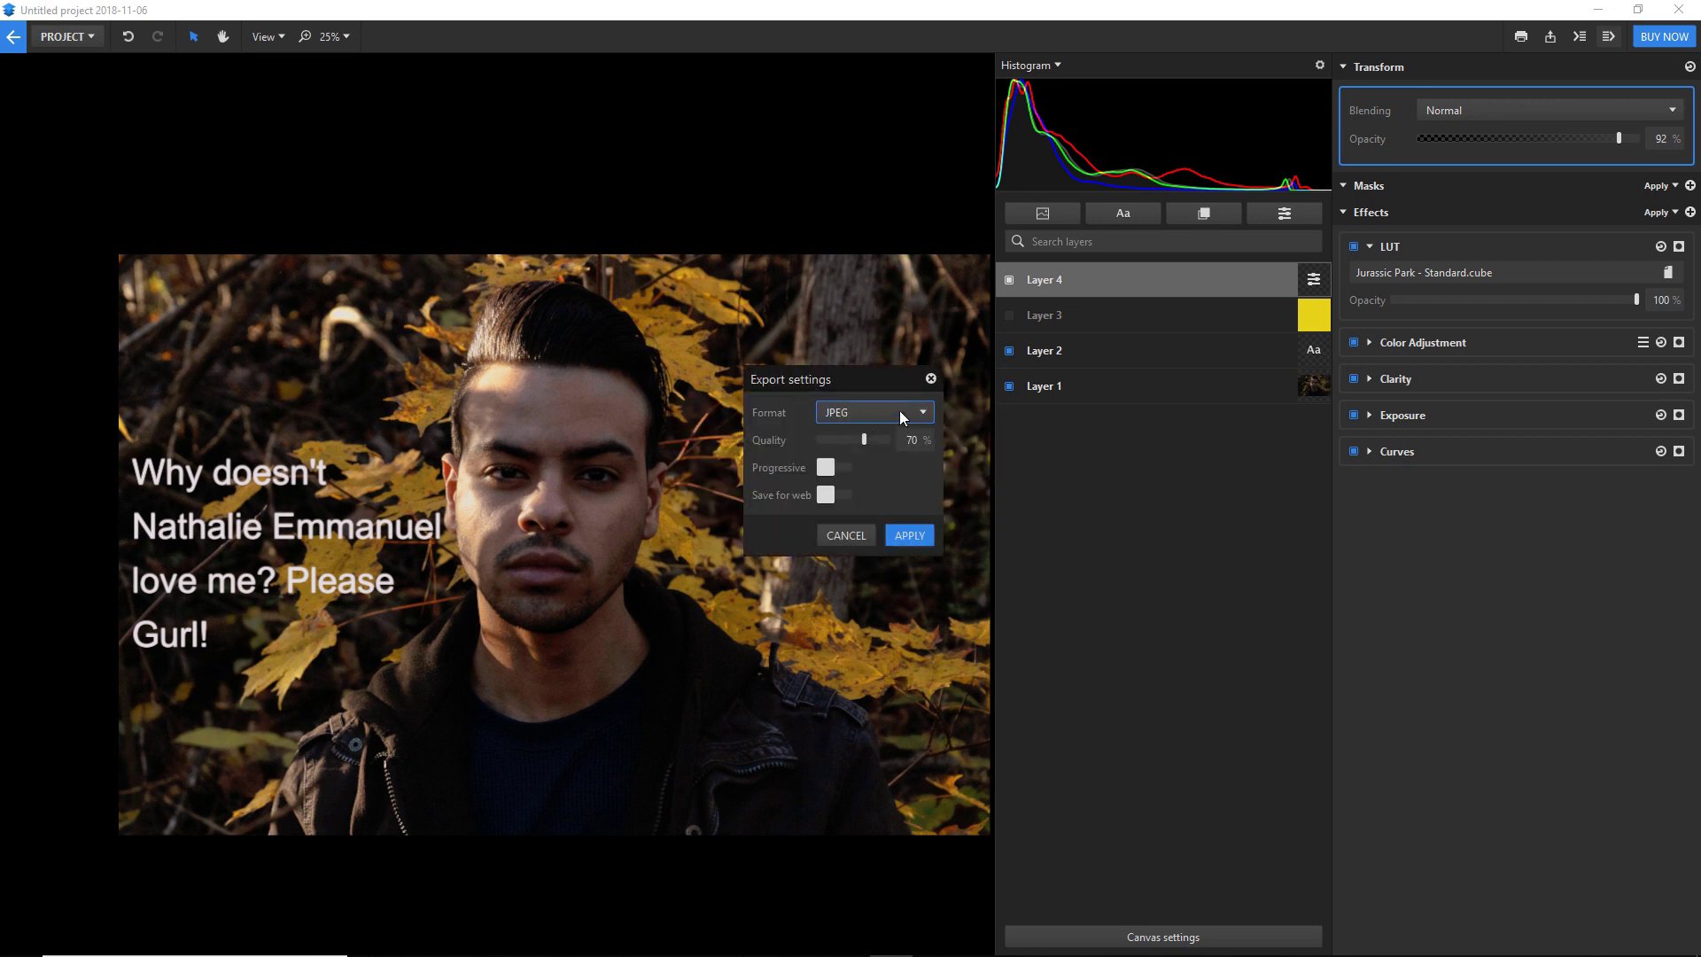
left_click(900, 411)
left_click(917, 530)
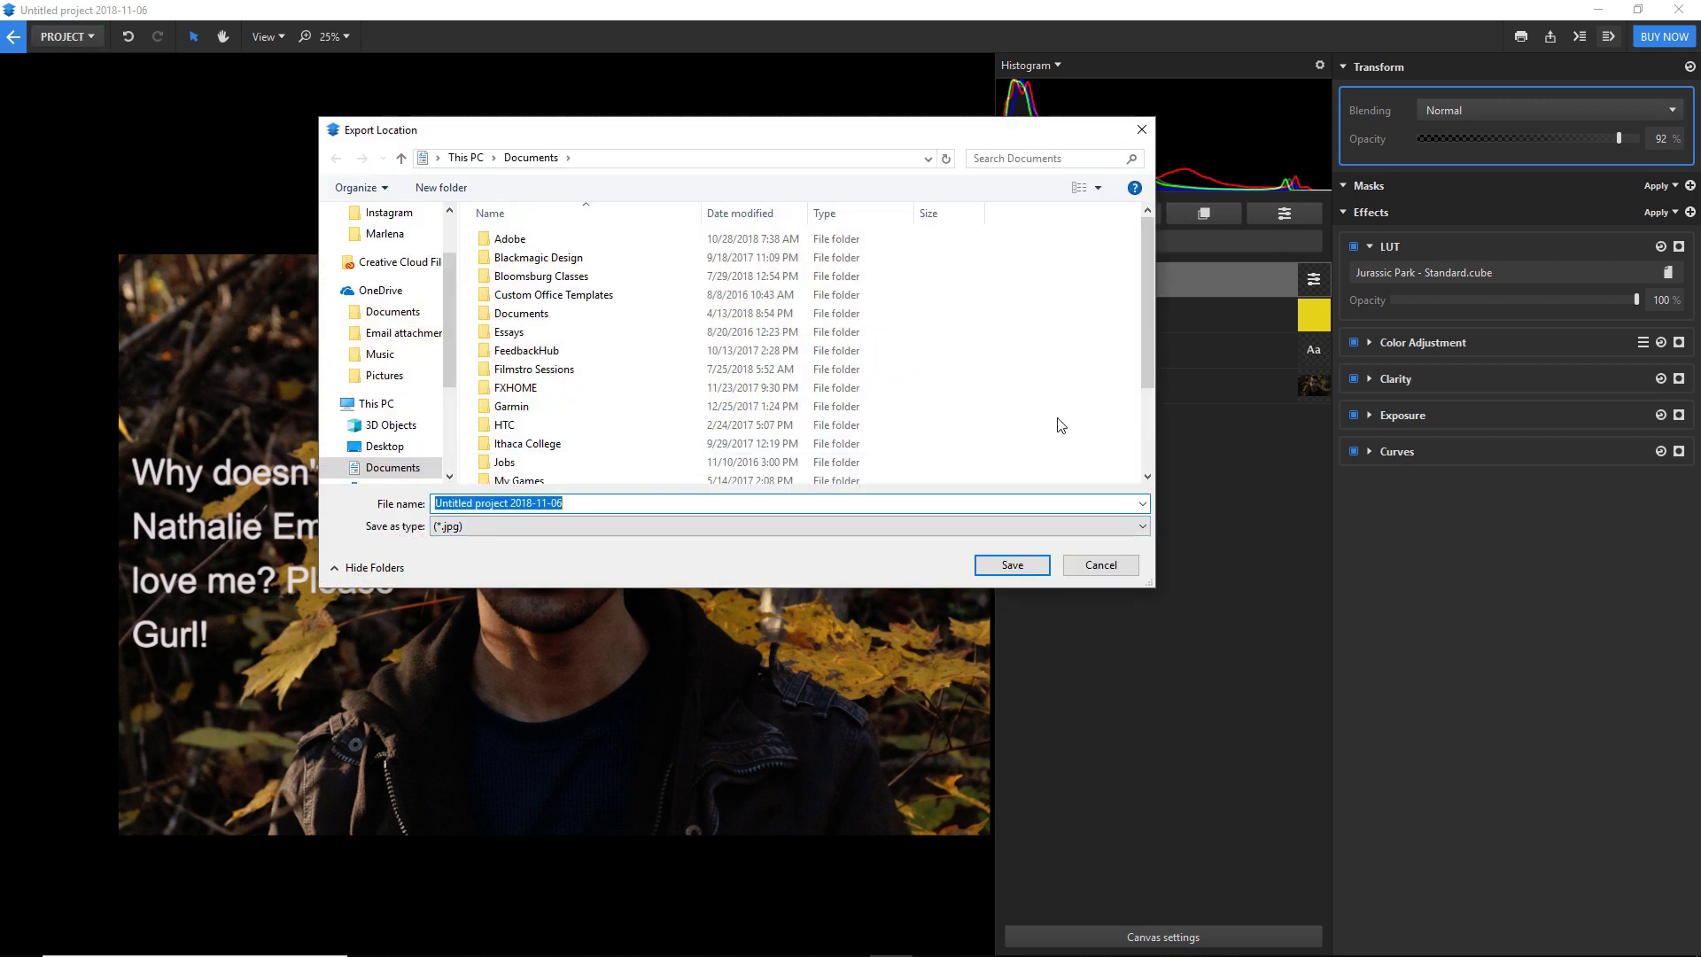
left_click(1033, 564)
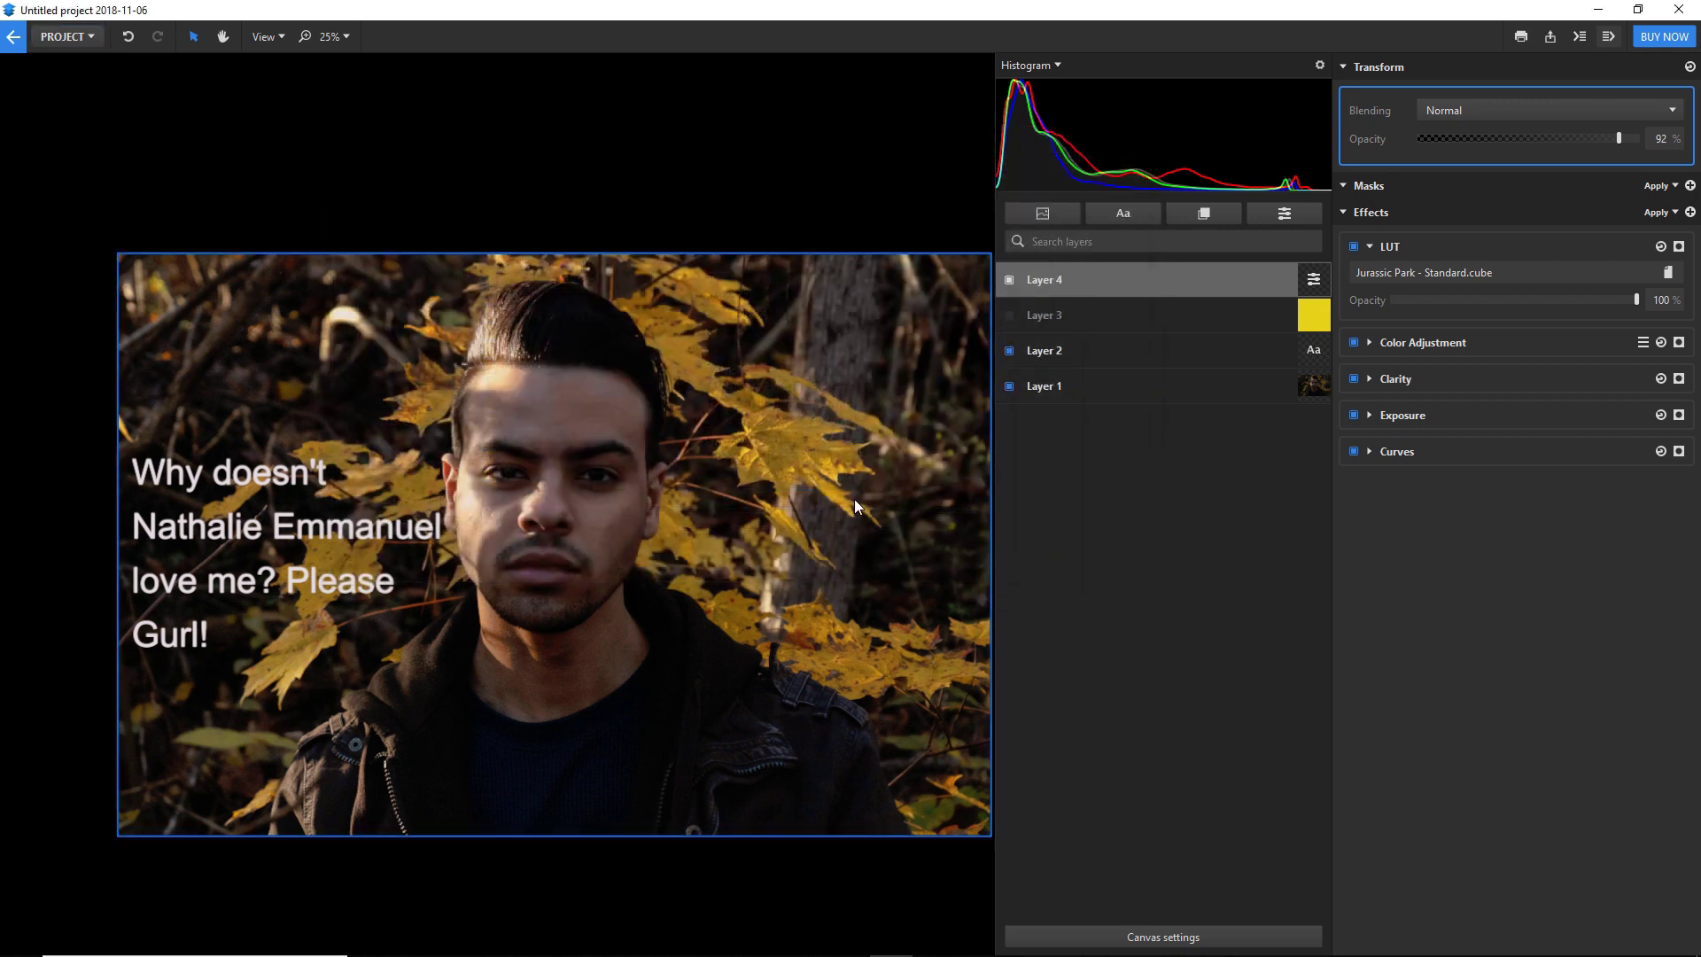